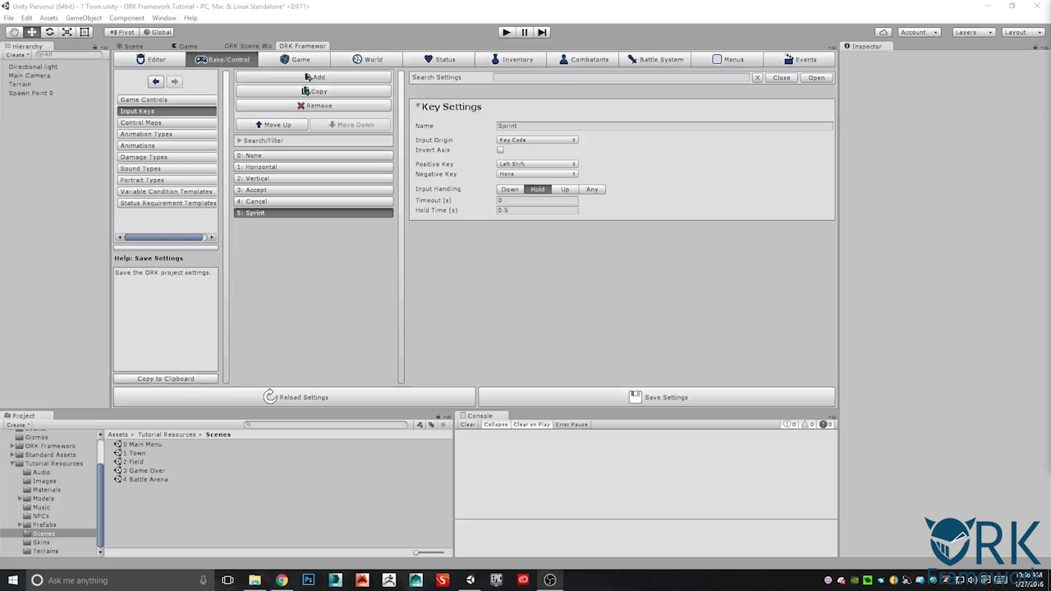
Select the '1: Horizontal' input key to view its settings (D positive, A negative).
left_click(476, 293)
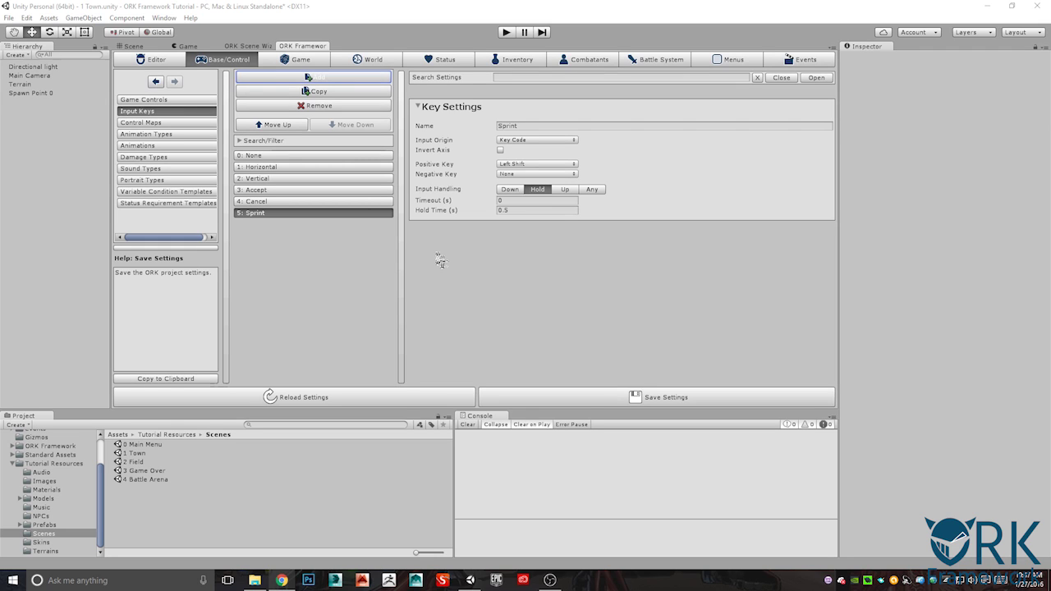
left_click(271, 168)
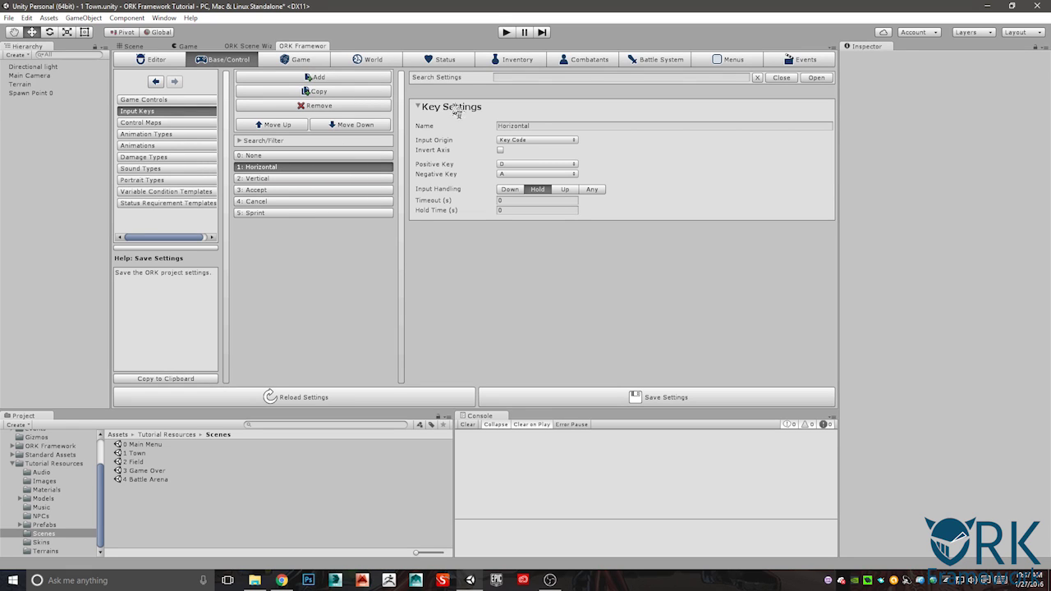
Keep Key Code as the Horizontal key's input origin and set its input handling to Down.
mouse_move(524, 148)
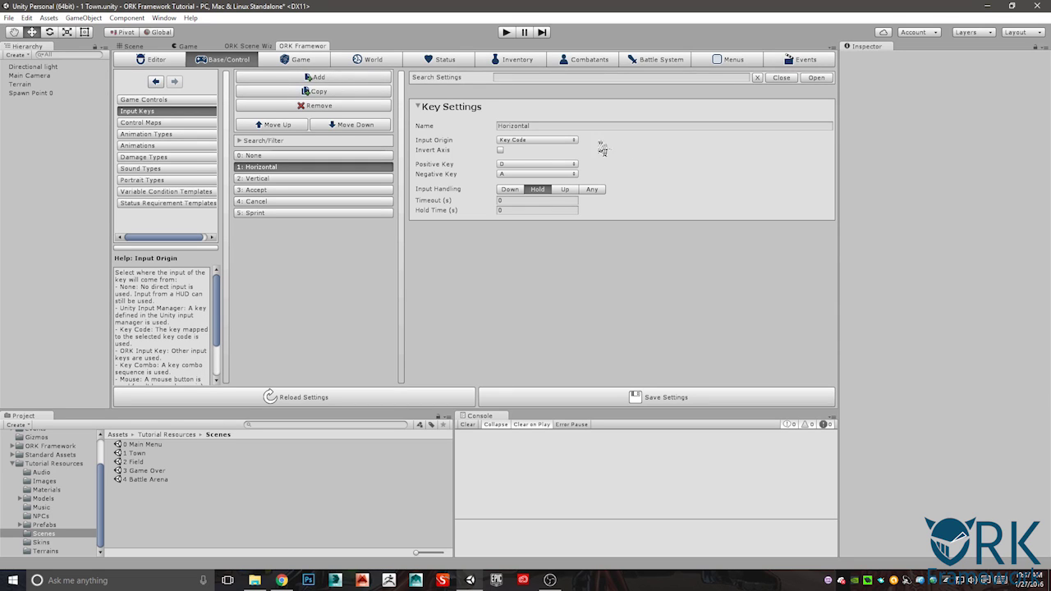
left_click(572, 142)
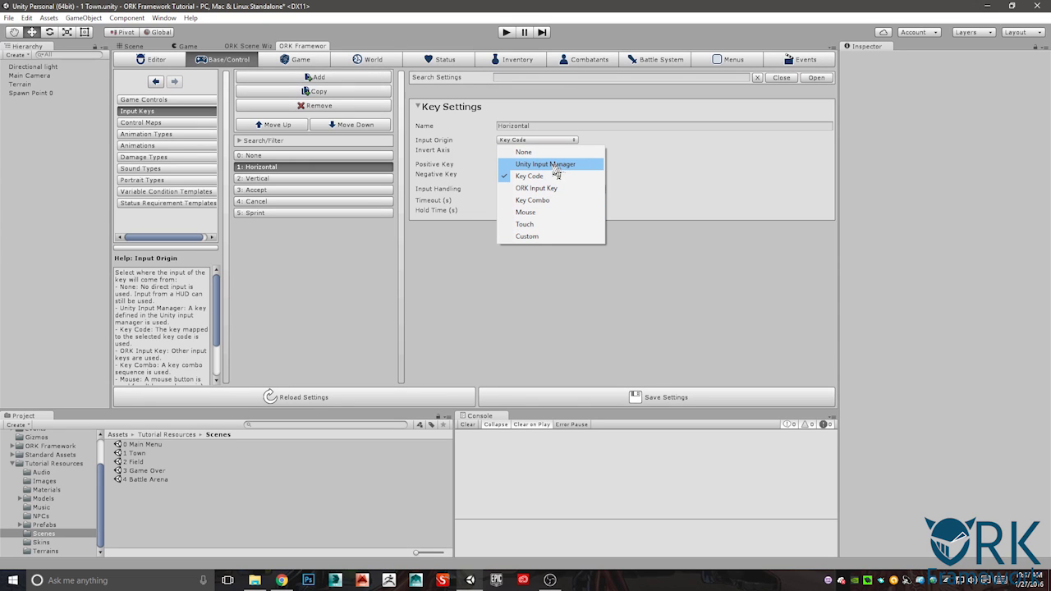
left_click(593, 120)
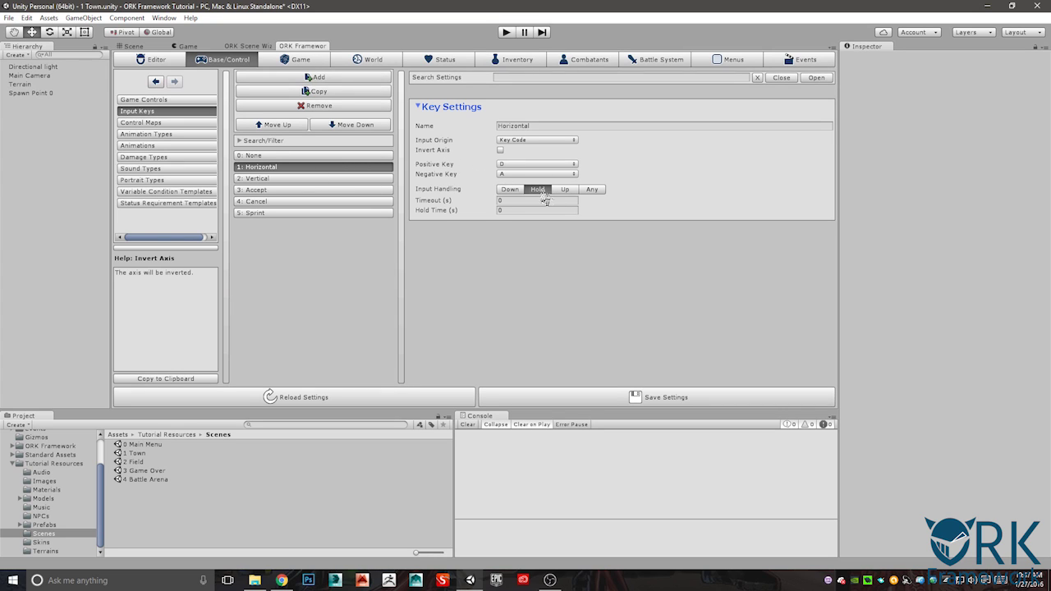
left_click(317, 181)
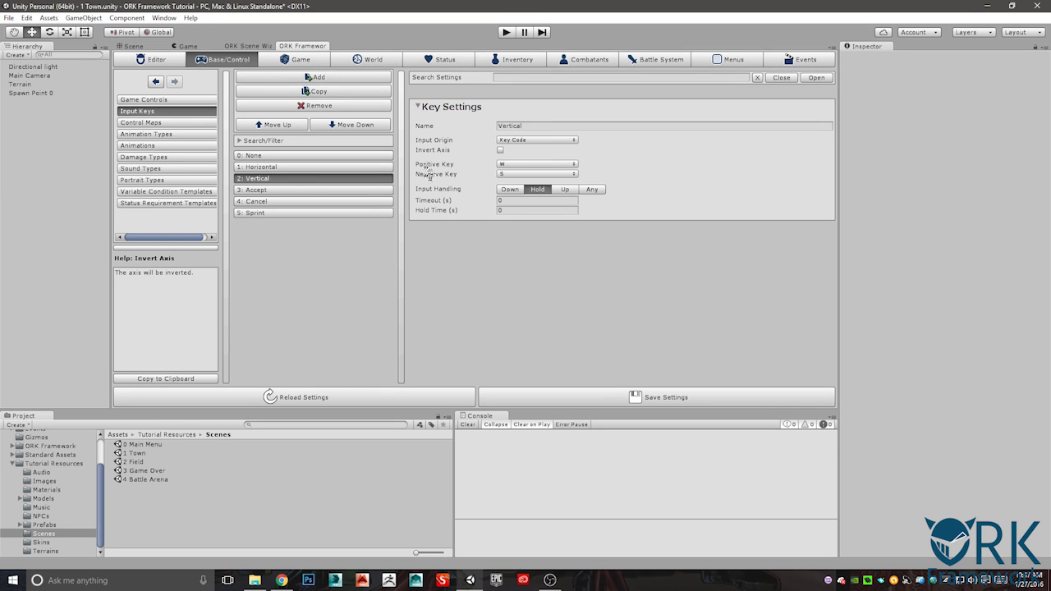
left_click(307, 168)
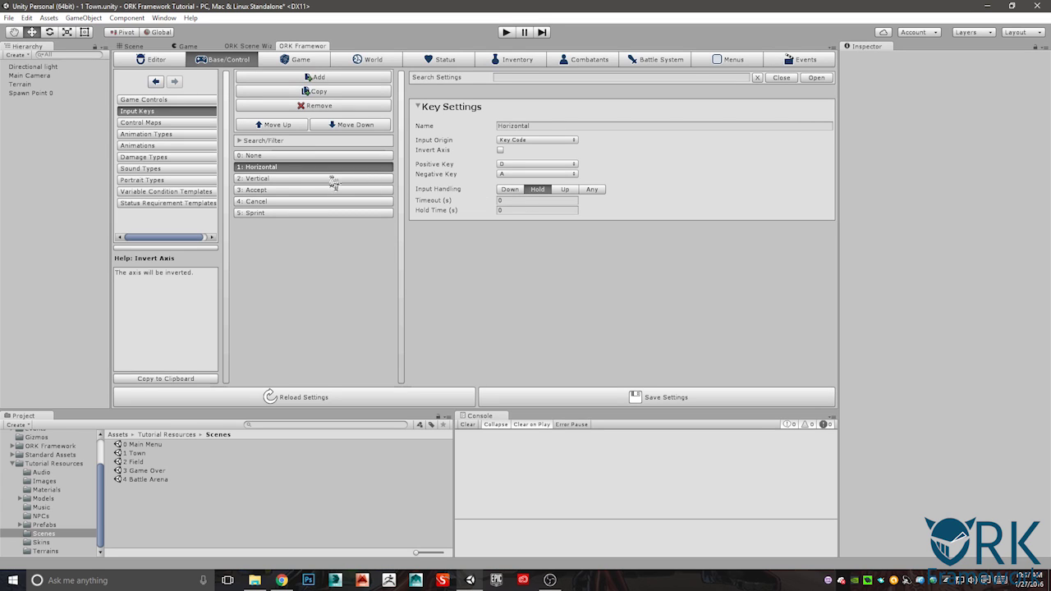
left_click(510, 192)
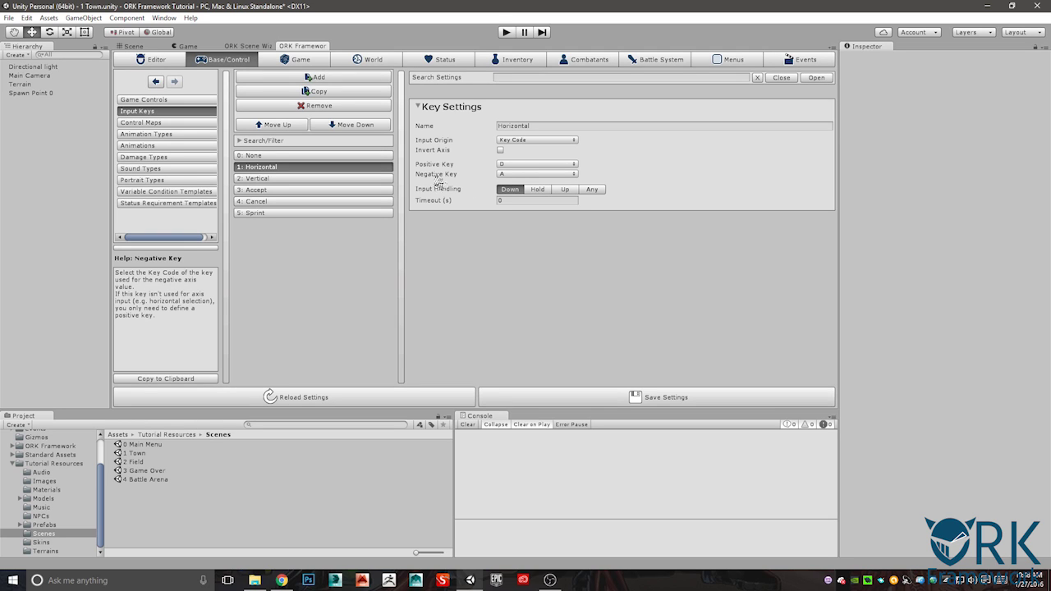
Review the Vertical, Accept, Cancel and Sprint input key settings.
left_click(267, 179)
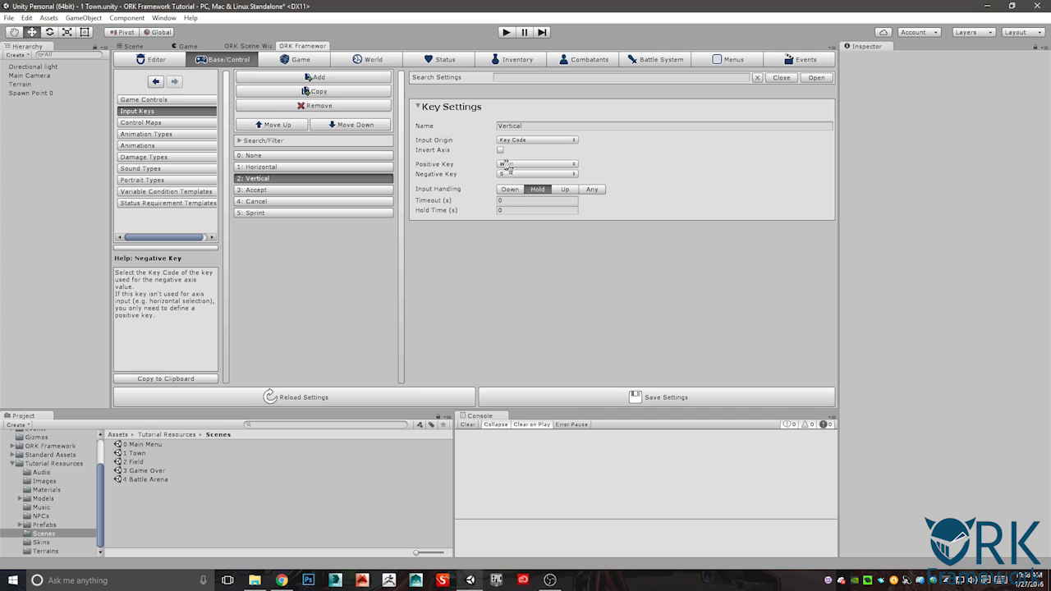
left_click(274, 190)
left_click(275, 202)
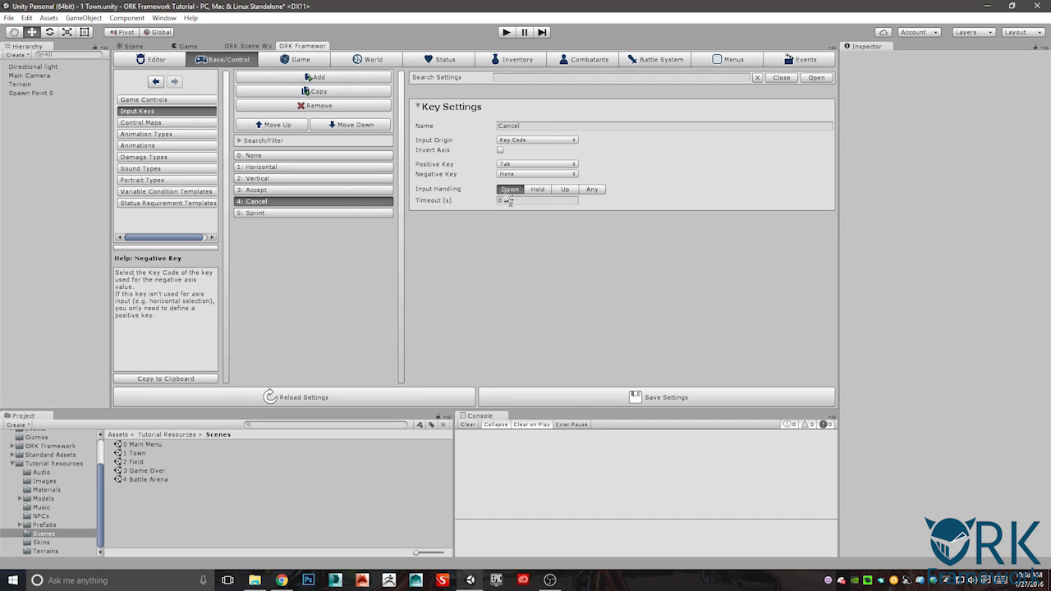
left_click(284, 216)
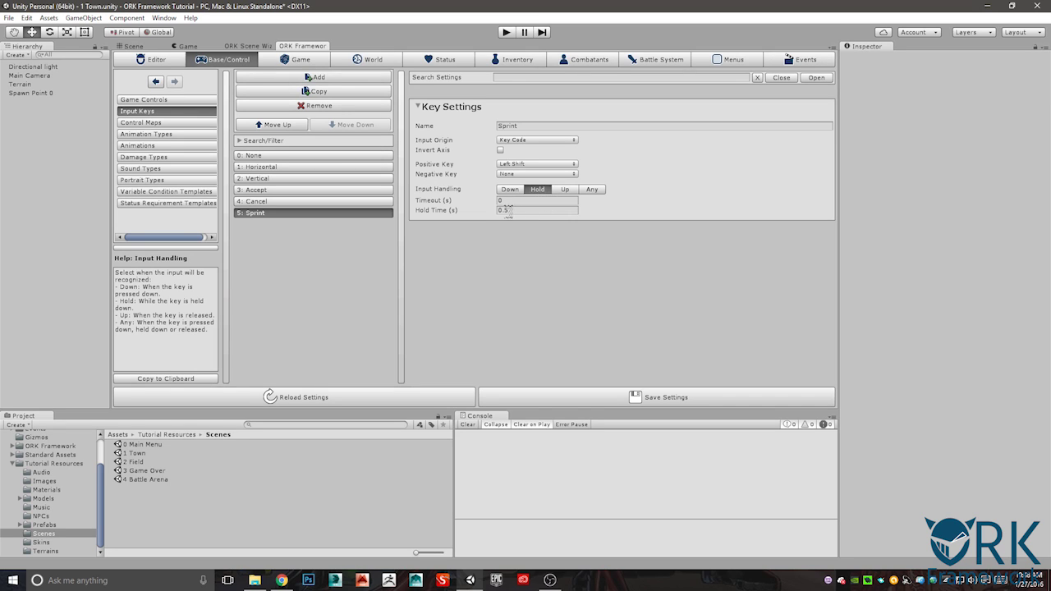
Save the ORK project settings, confirm the changes and Save All to the project asset.
mouse_move(509, 210)
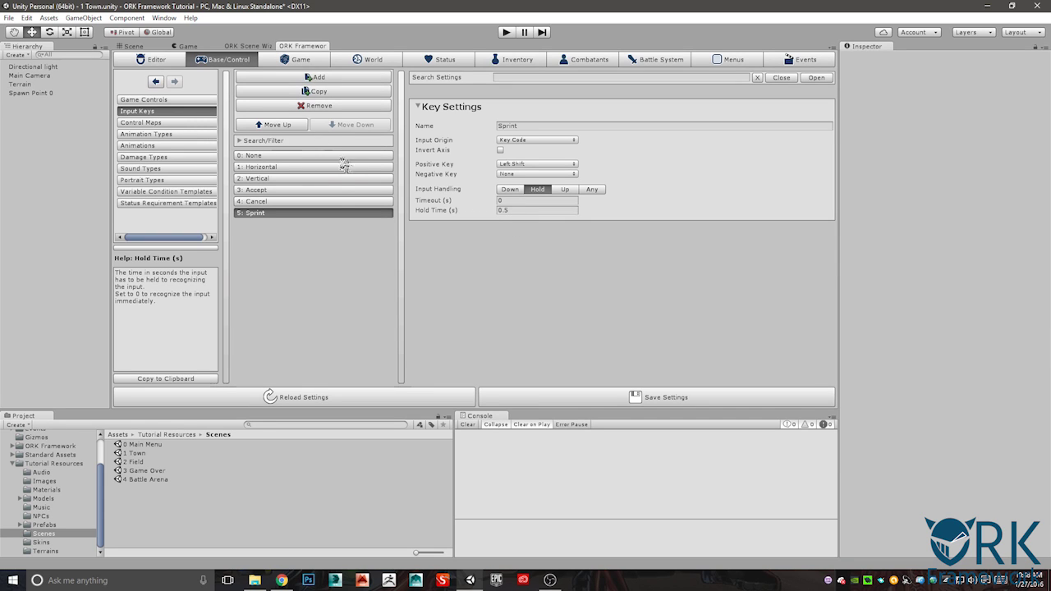
left_click(617, 395)
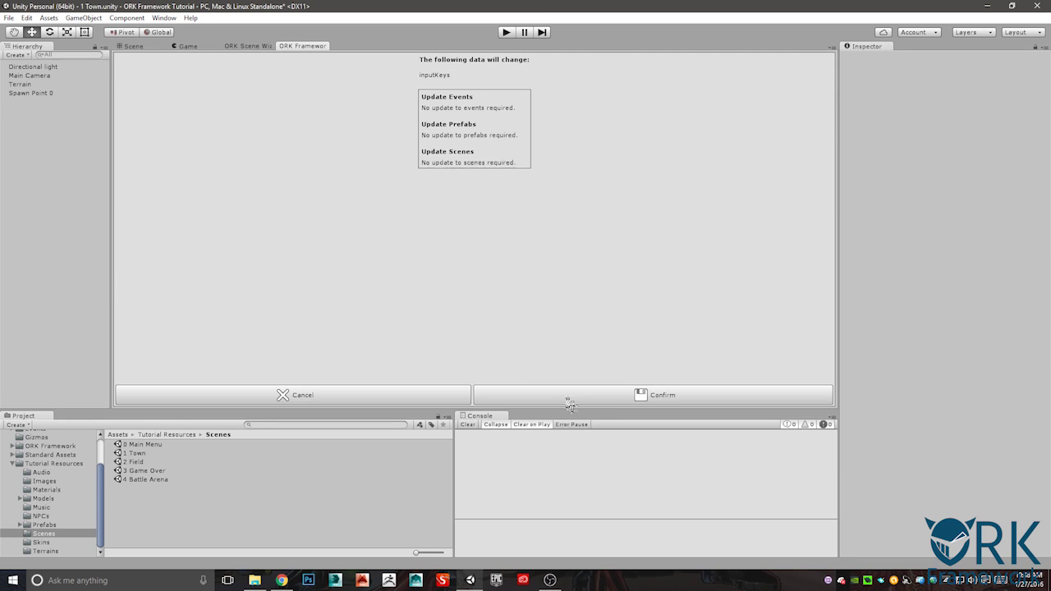
left_click(605, 394)
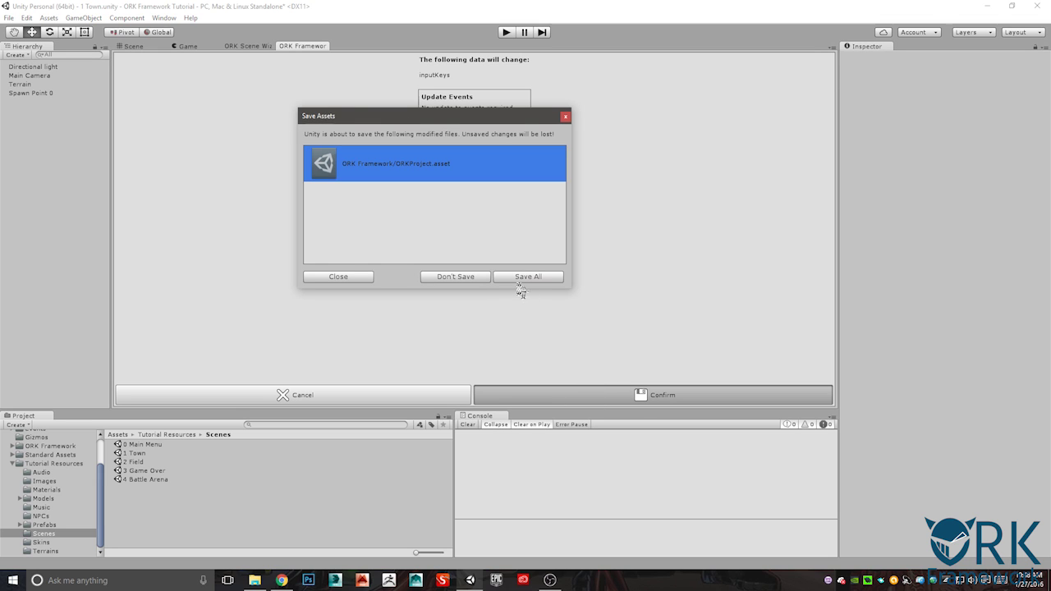
left_click(515, 279)
left_click(510, 275)
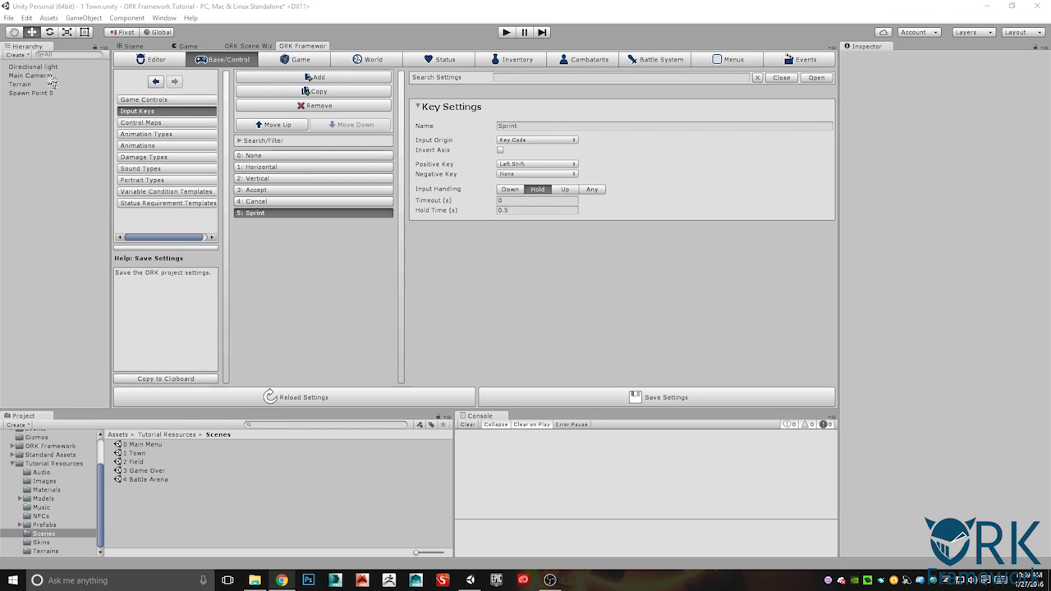
Create a 3D Interaction Controller via the ORK Scene Wizard, then open Prefabs/Interaction Controllers.
left_click(133, 46)
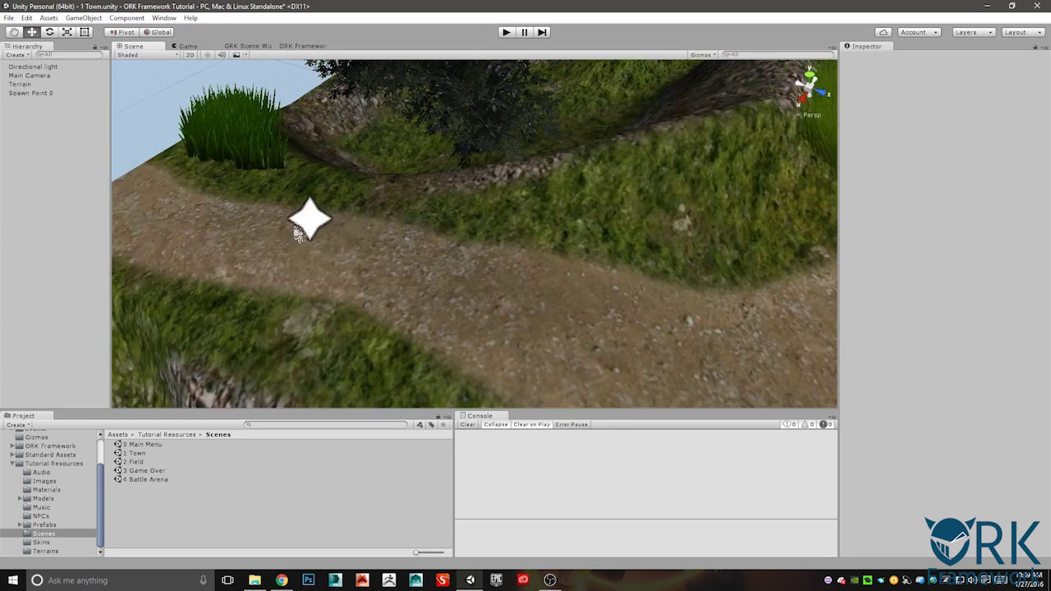
right_click_drag(293, 227, 155, 171)
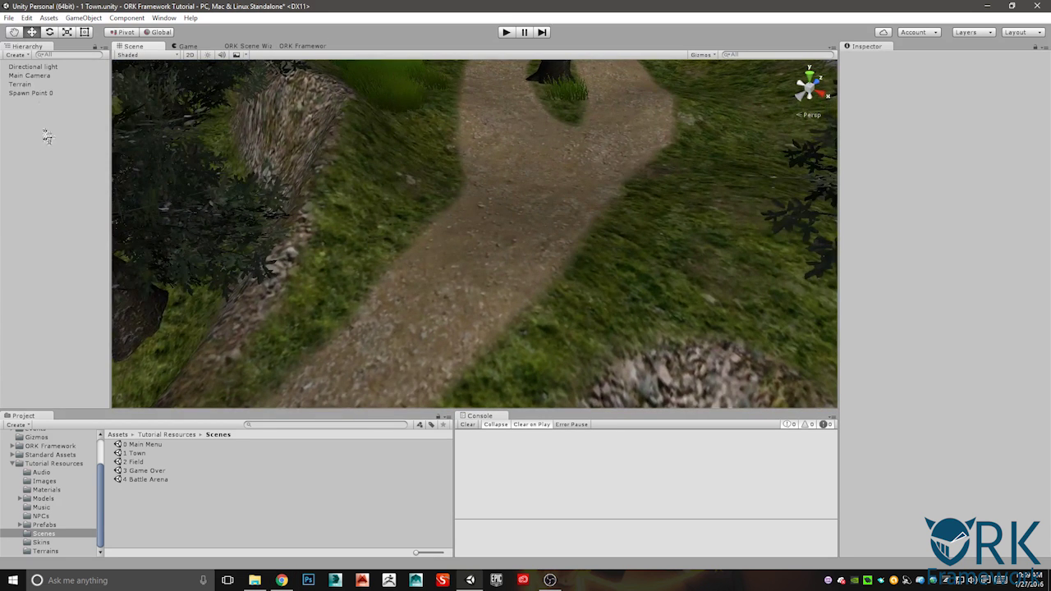
left_click(248, 46)
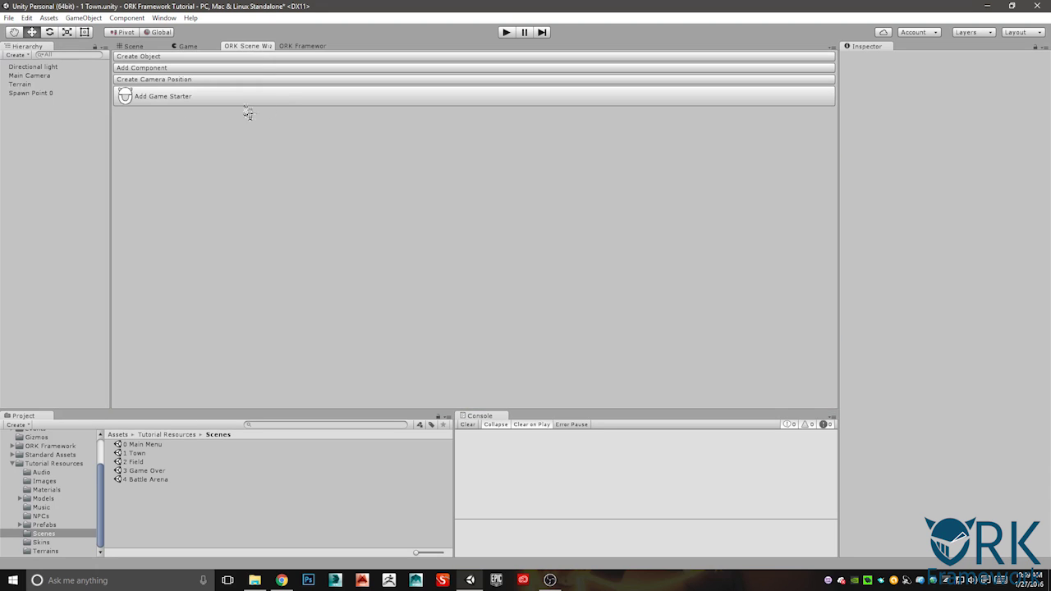
left_click(175, 57)
left_click(195, 379)
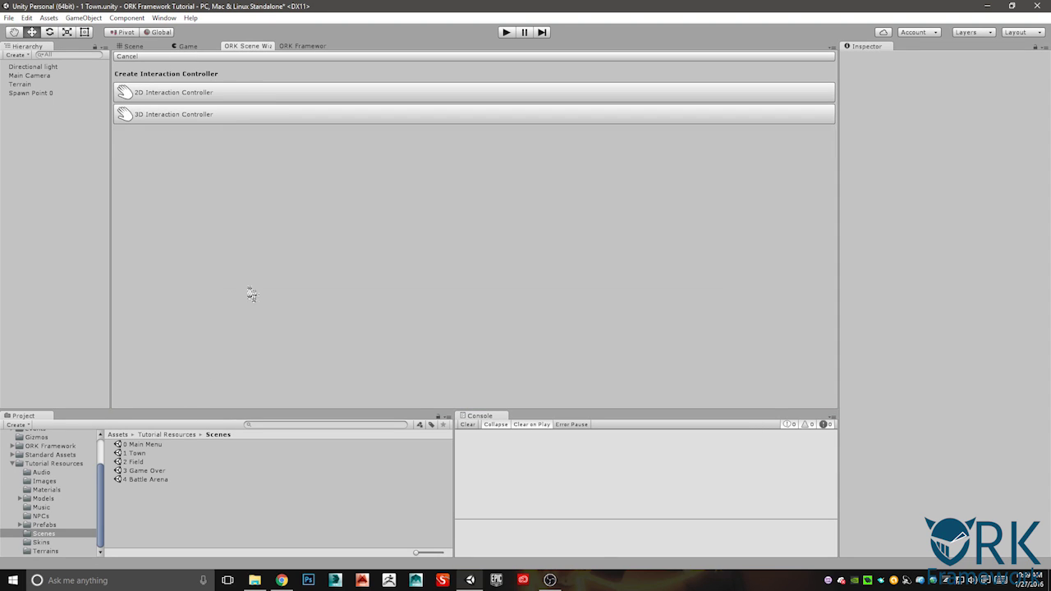
left_click(175, 115)
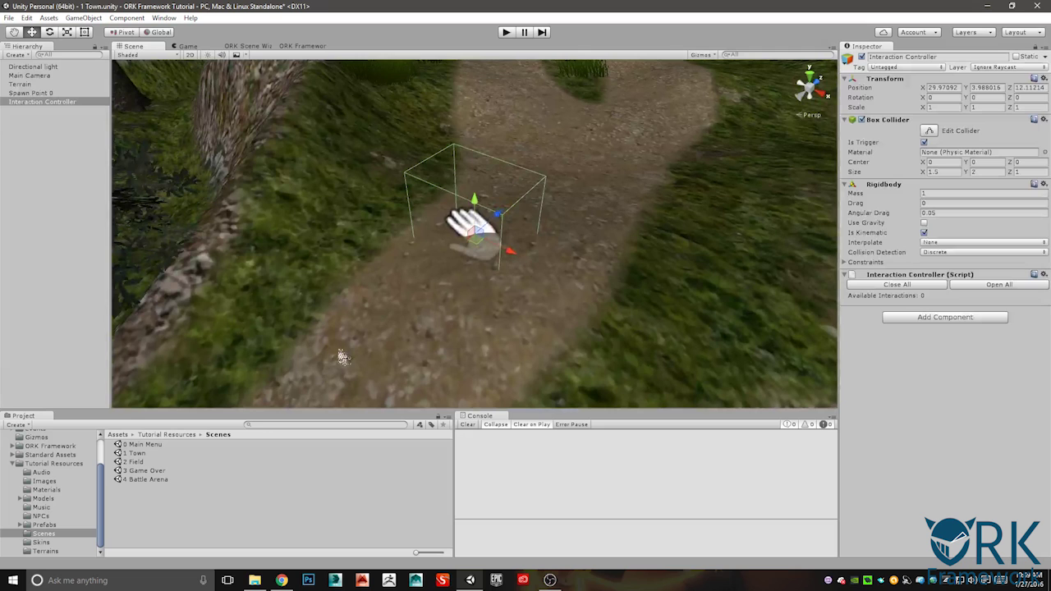
left_click(43, 525)
double_click(150, 474)
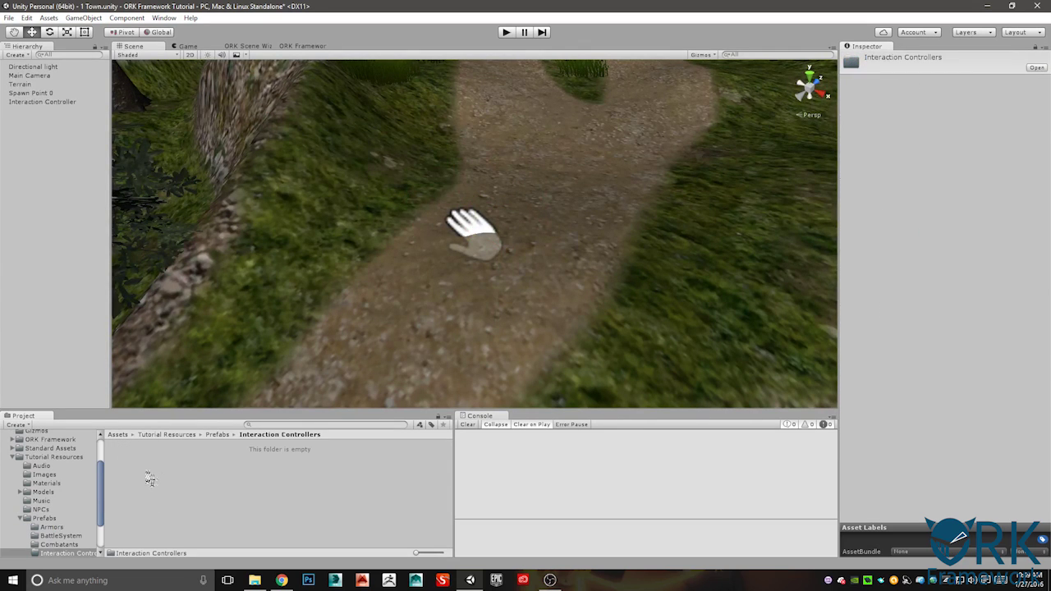
Set the Interaction Controller's X and Y position to 0.
left_click(37, 102)
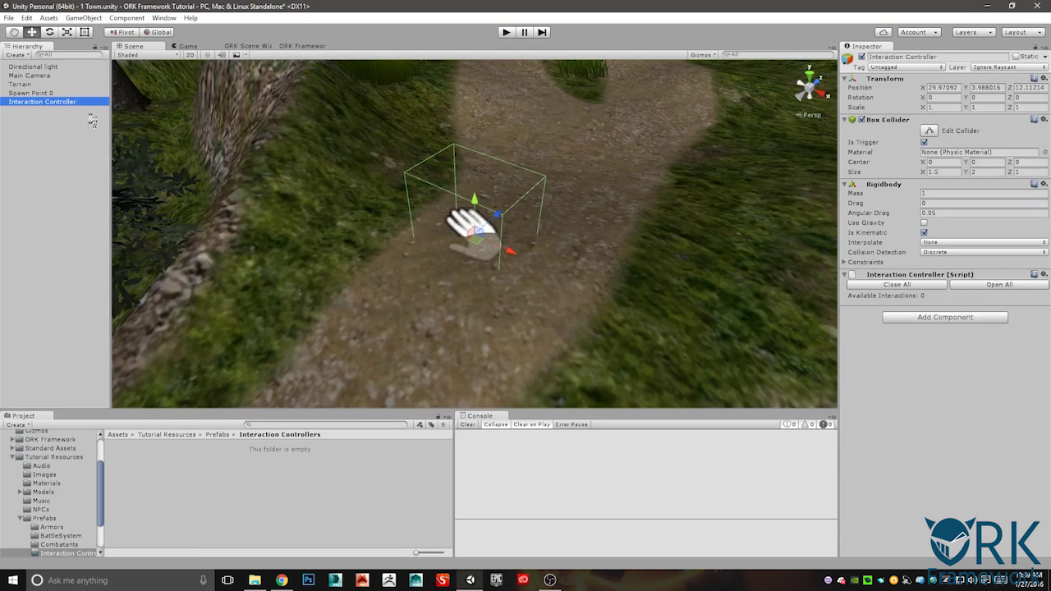
left_click(954, 88)
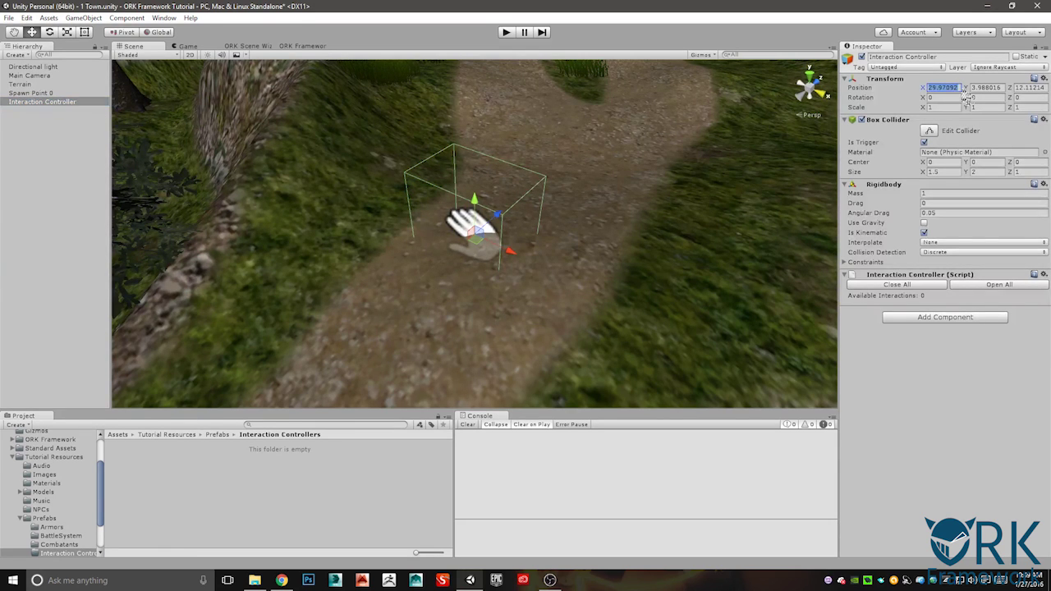
type("0")
key("Tab")
type("0")
key("Tab")
type("0")
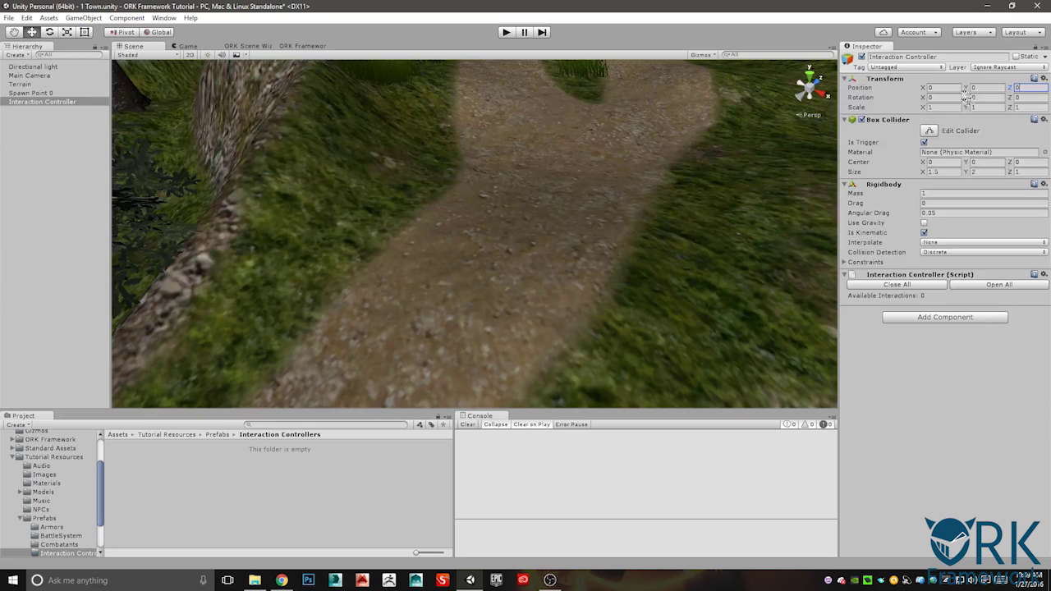
left_click(49, 102)
Save the controller as a prefab in Interaction Controllers and delete it from the scene.
left_click(167, 490)
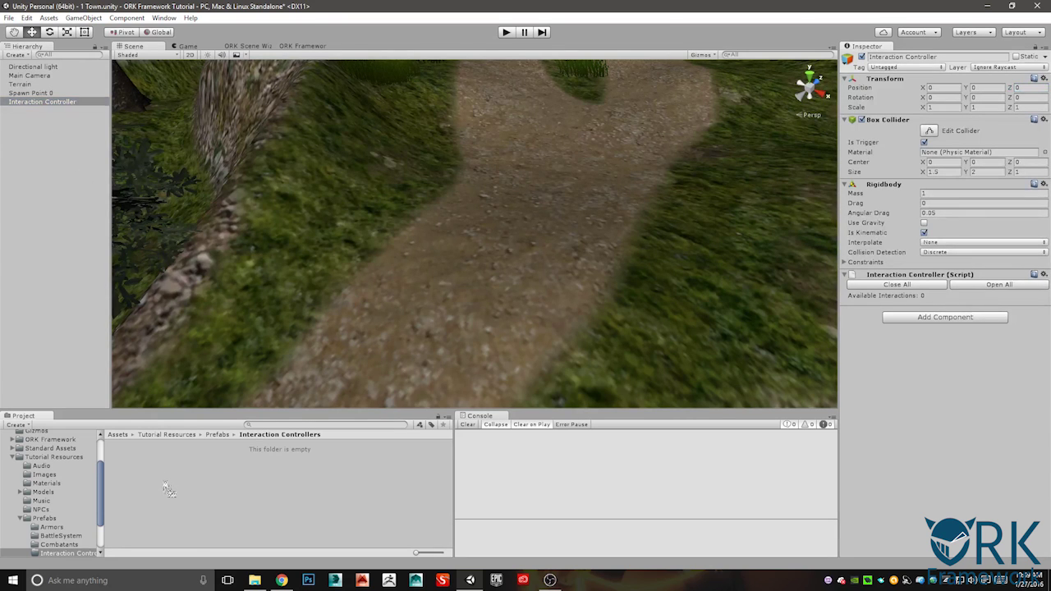
left_click_drag(168, 490, 170, 491)
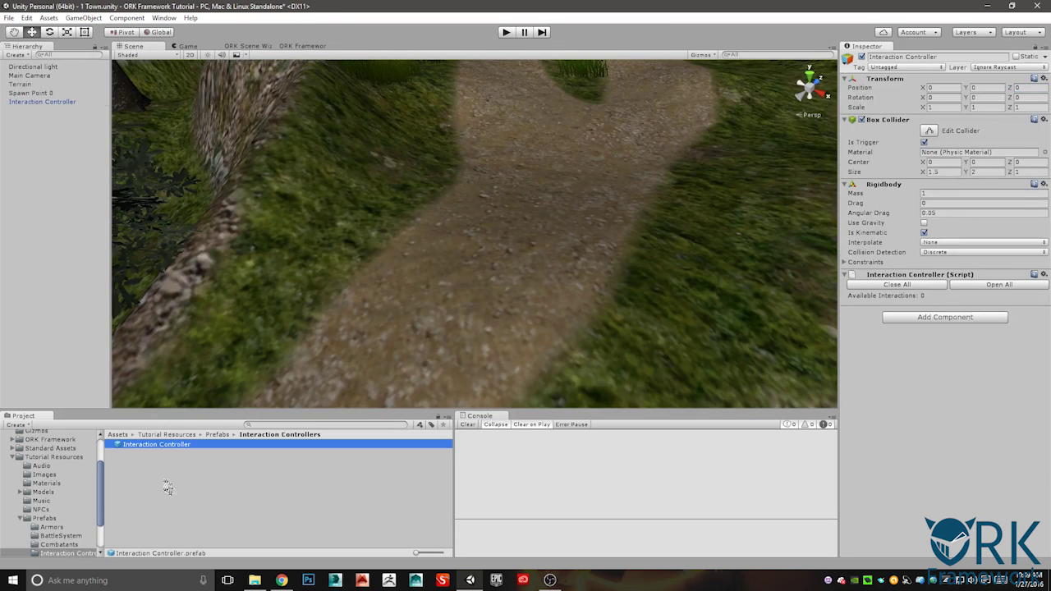
left_click(36, 101)
key("Delete")
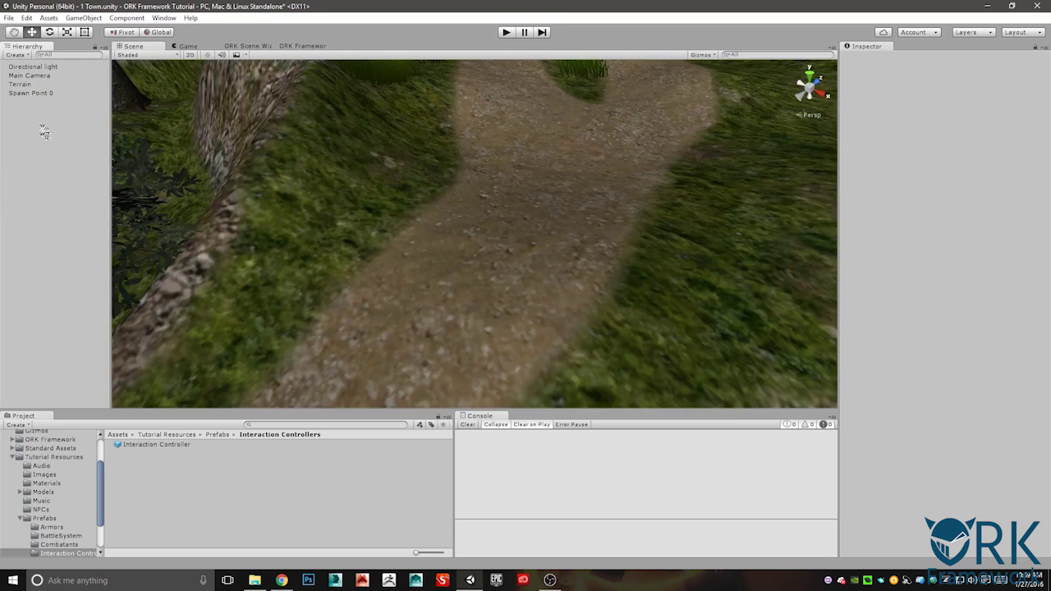
Rename the Interaction Controller prefab to Town_SimpleDialogue.
left_click(189, 444)
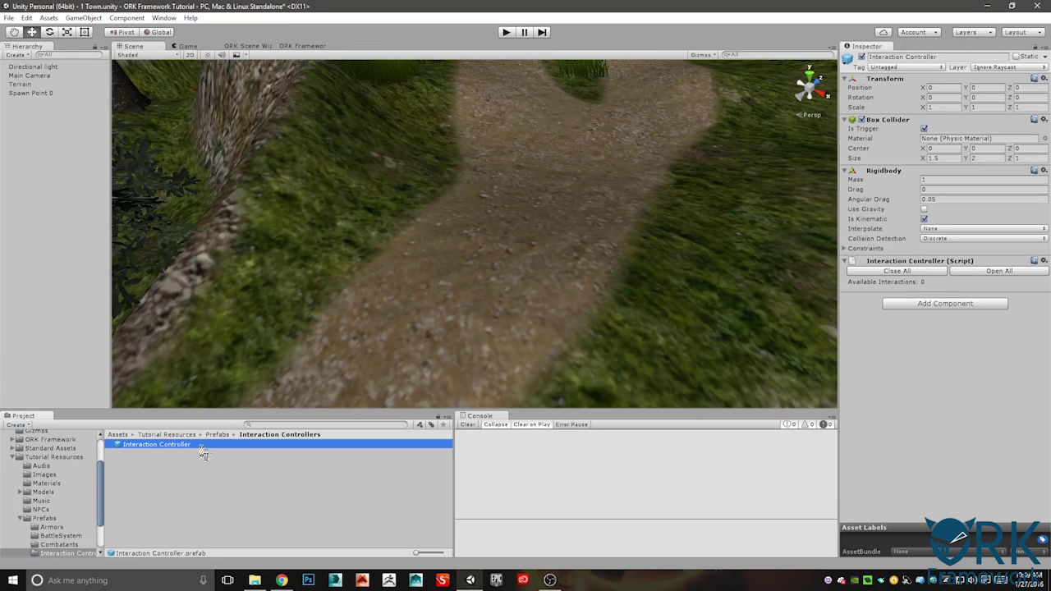
left_click(200, 445)
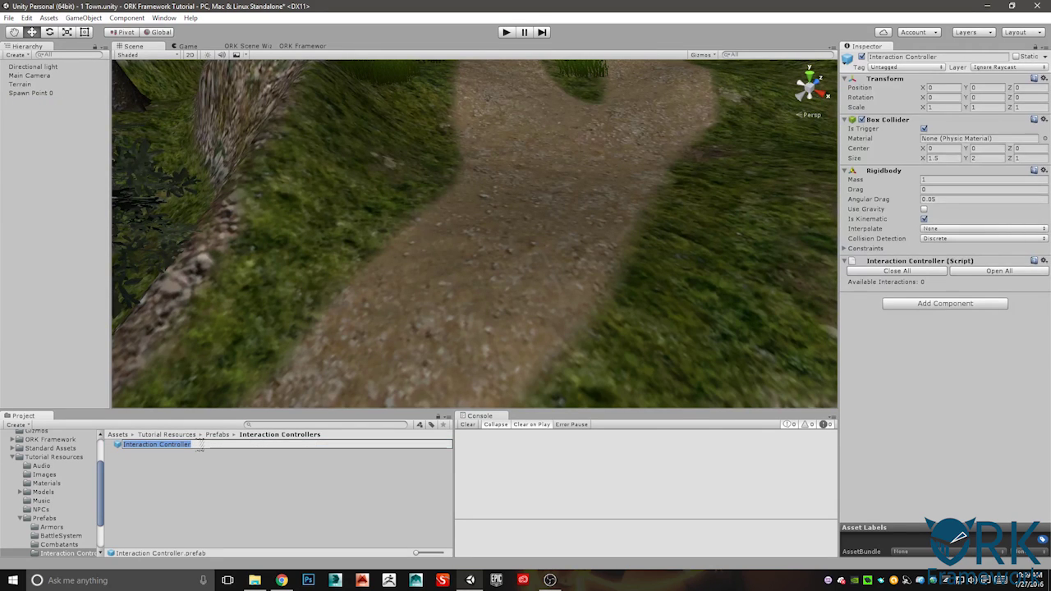
type("Tow")
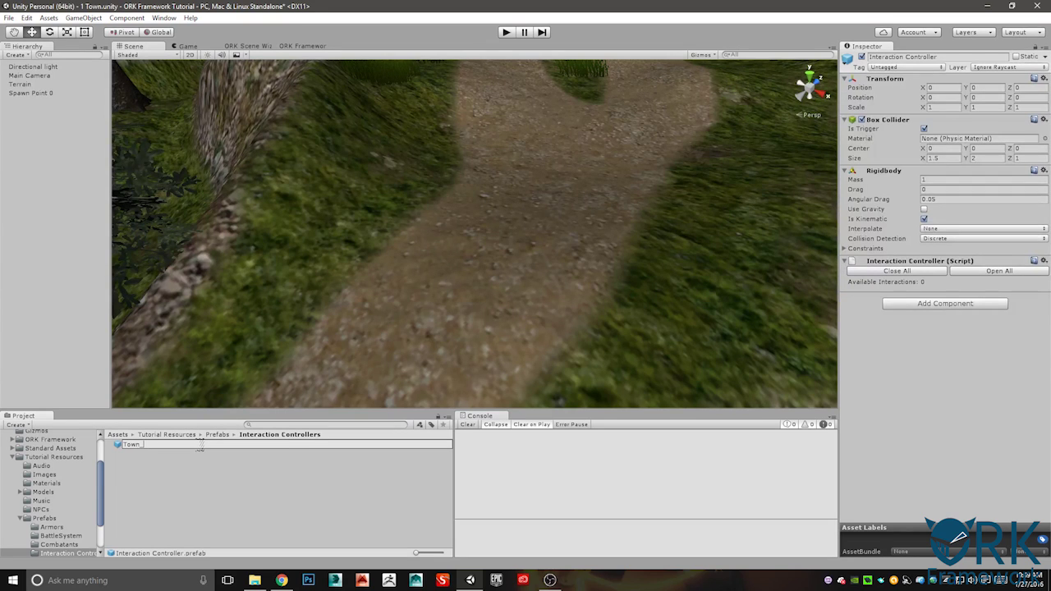
type("n_SimpleDialogue")
key("Return")
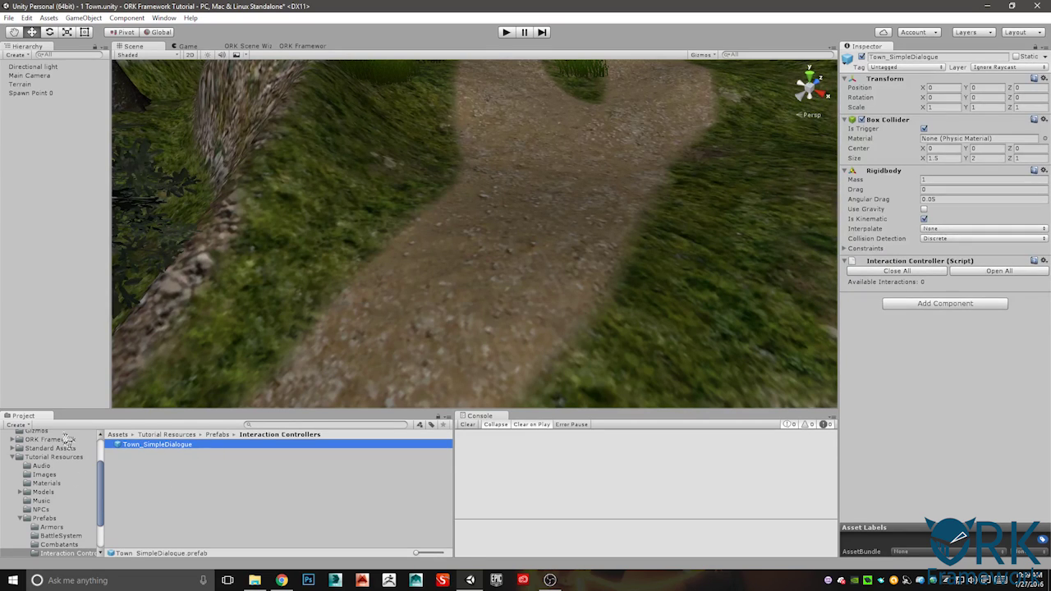
In Game Controls, enable Add Automatically and set IC Prefab to Town_SimpleDialogue.
left_click(292, 47)
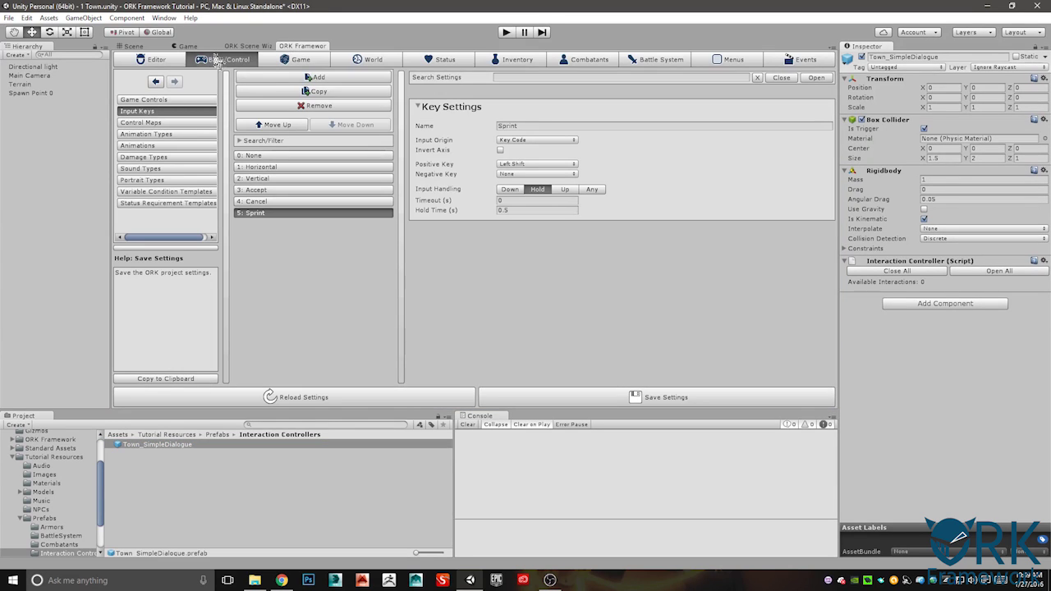
left_click(135, 100)
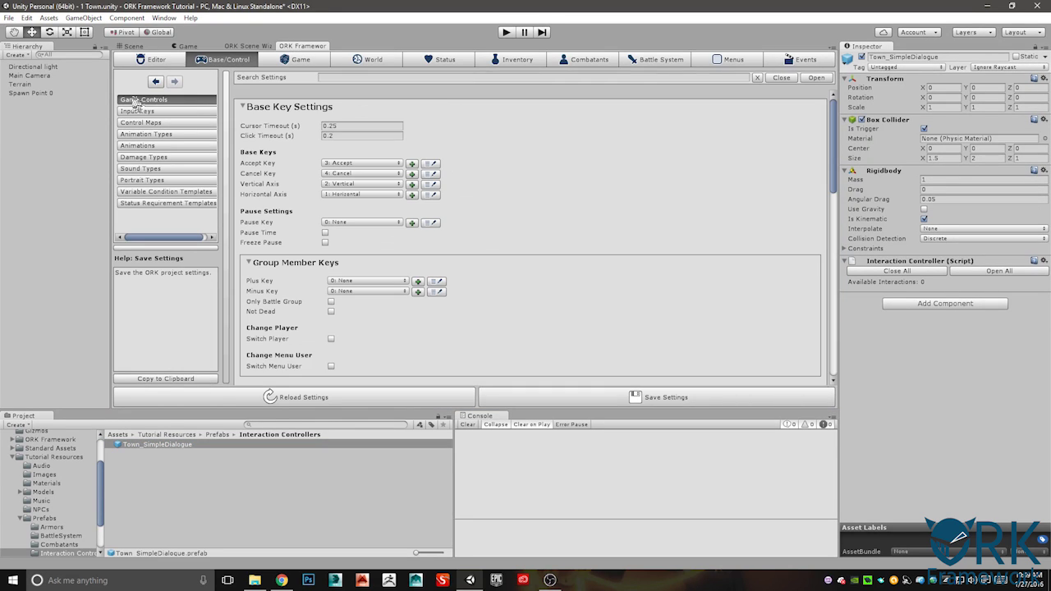
scroll(345, 205, "down", 10)
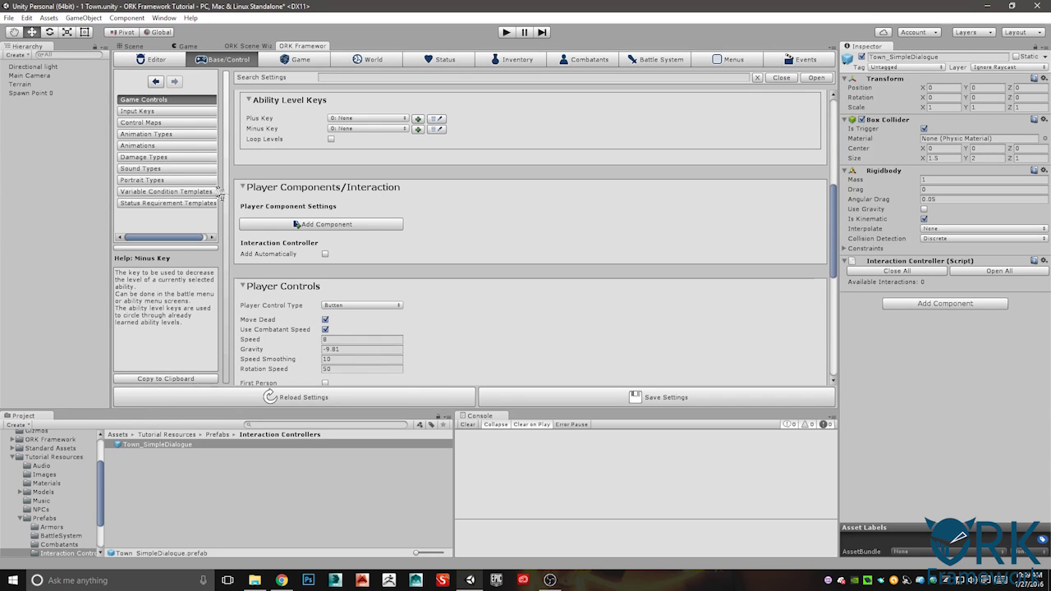
left_click(325, 255)
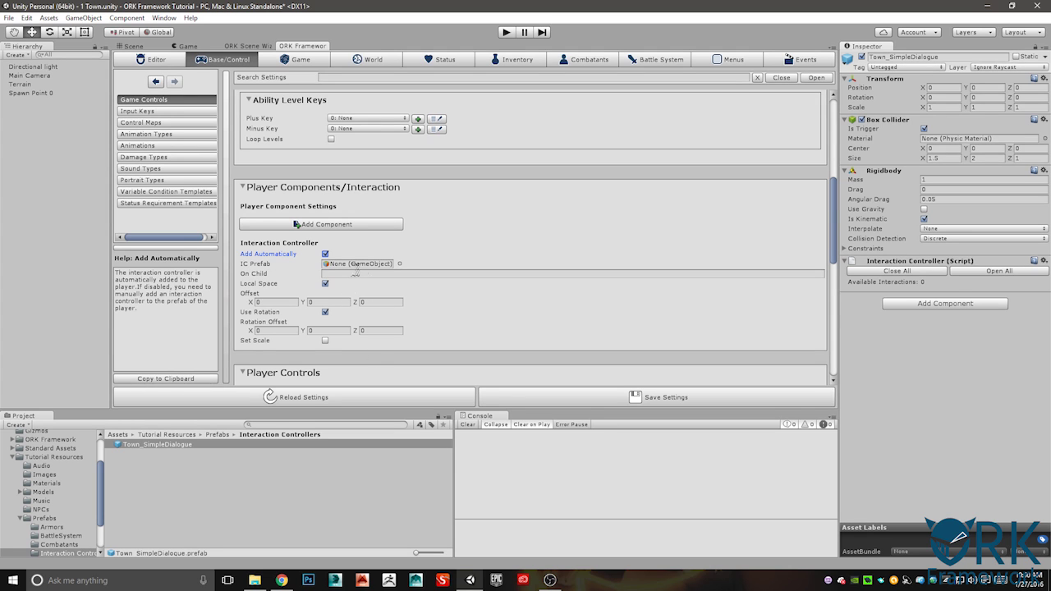
left_click(399, 264)
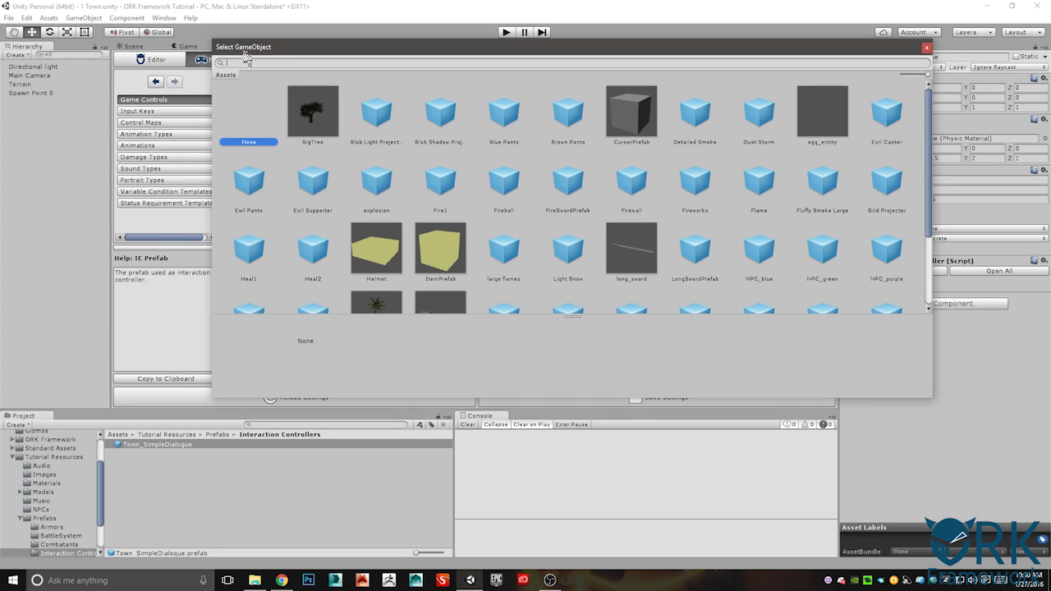
type("town")
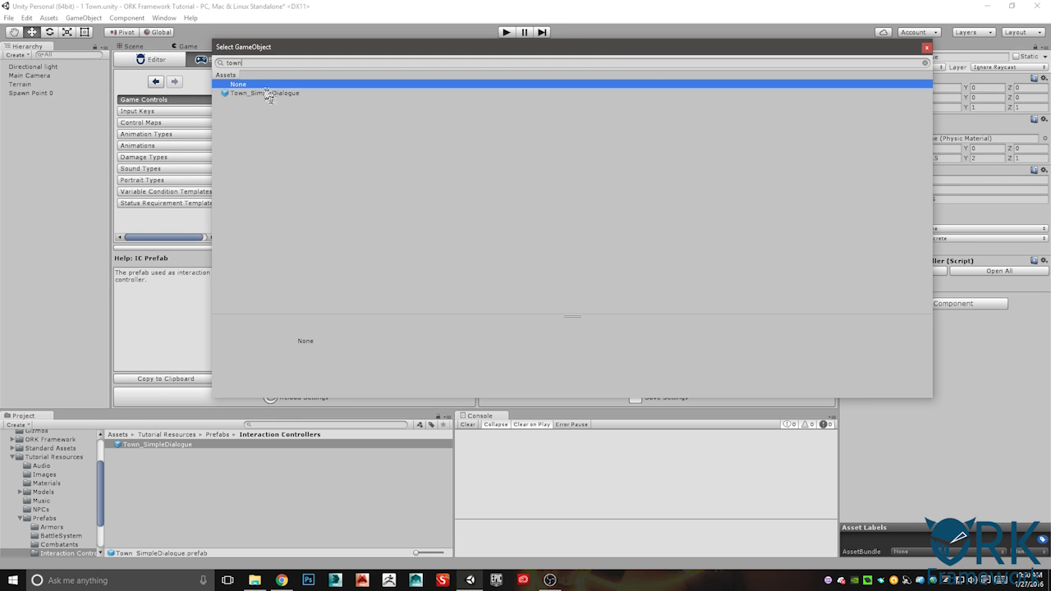
double_click(266, 94)
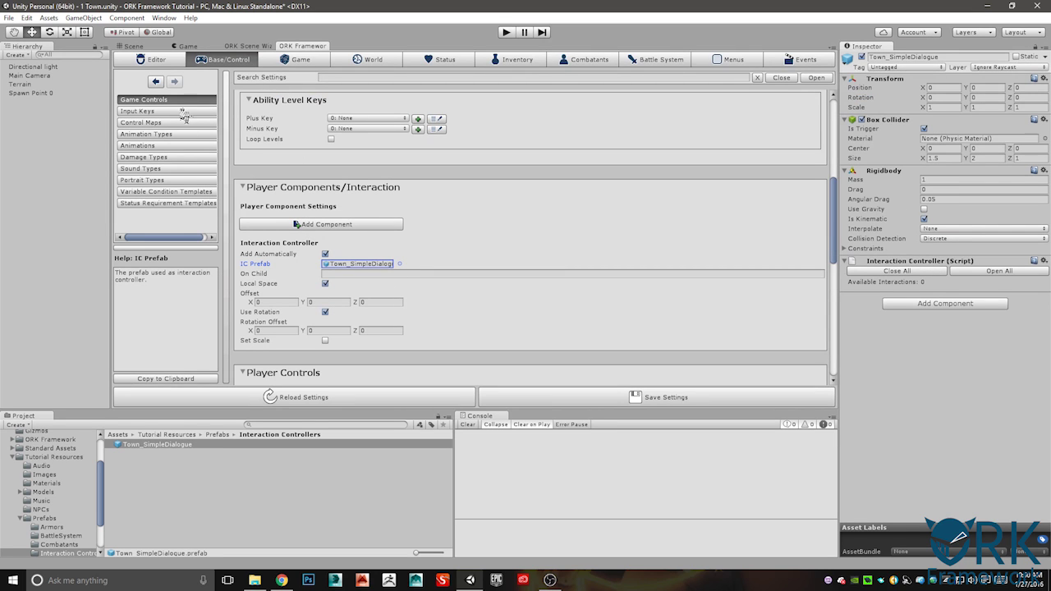
left_click(726, 61)
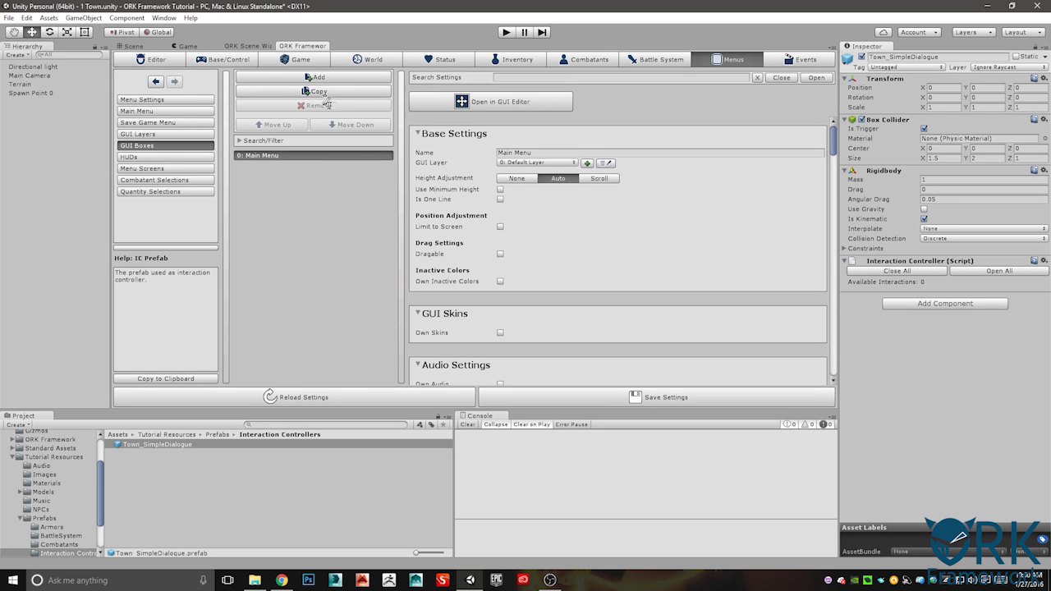
Duplicate the Main Menu GUI box as 'Bottom Dialogue' and make it scroll instead of auto-sizing.
left_click(322, 92)
left_click(537, 152)
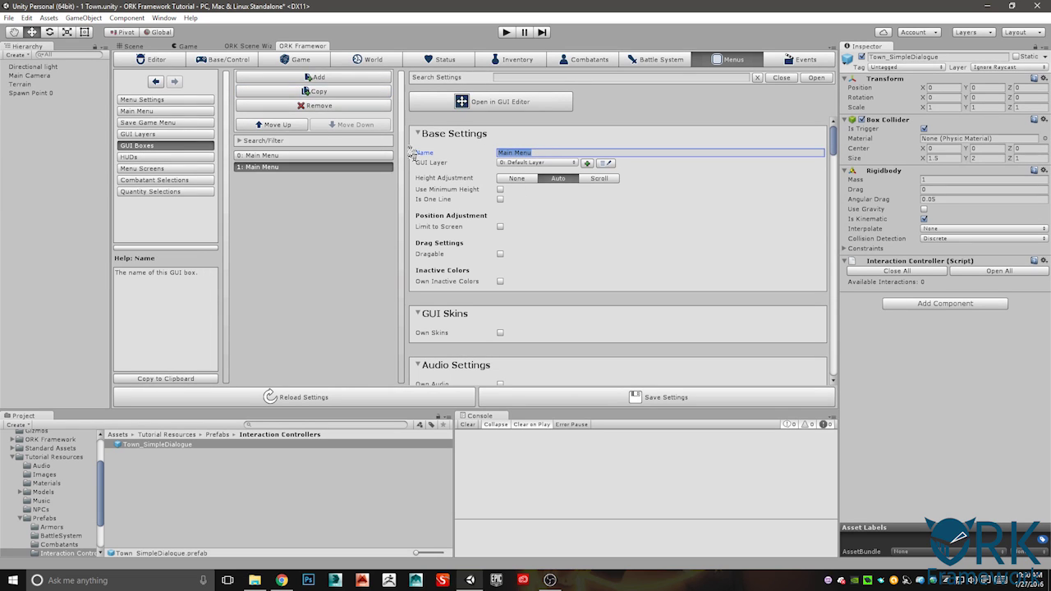
type("Bottom Dialogue")
left_click(600, 178)
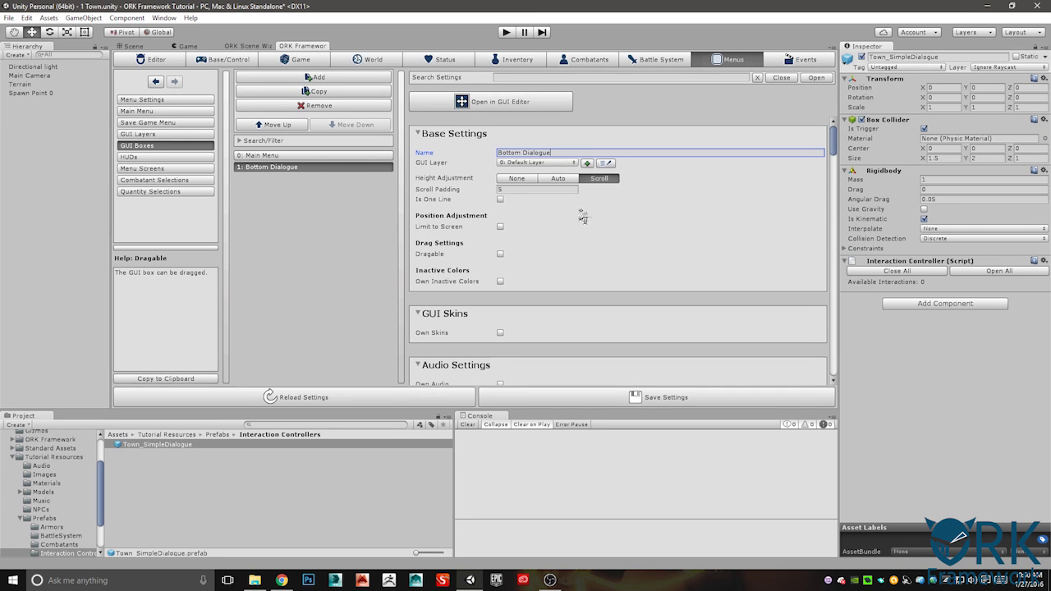
scroll(532, 226, "down", 6)
scroll(533, 232, "up", 4)
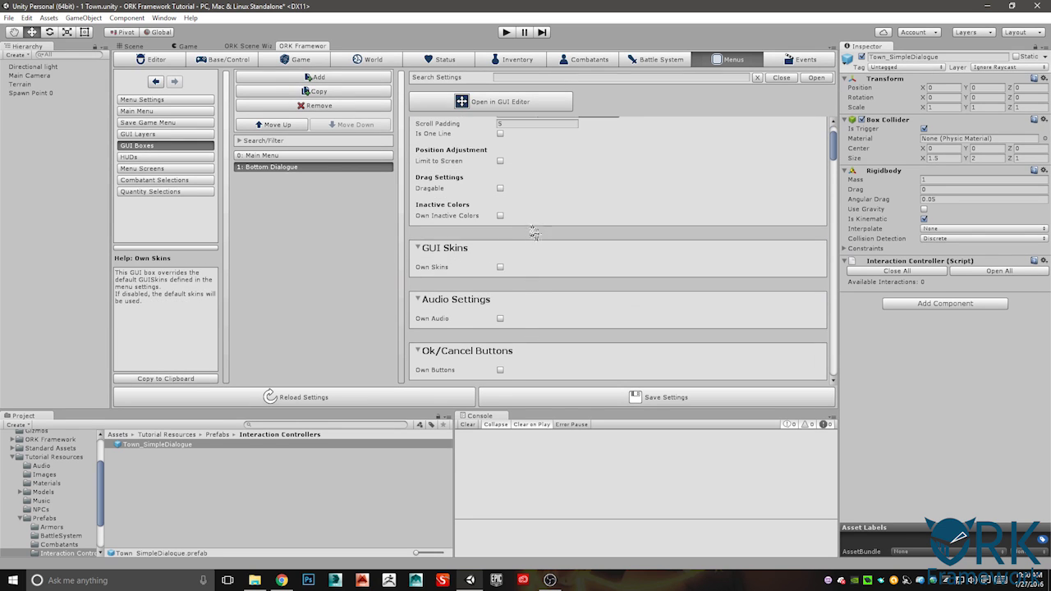
scroll(534, 232, "down", 5)
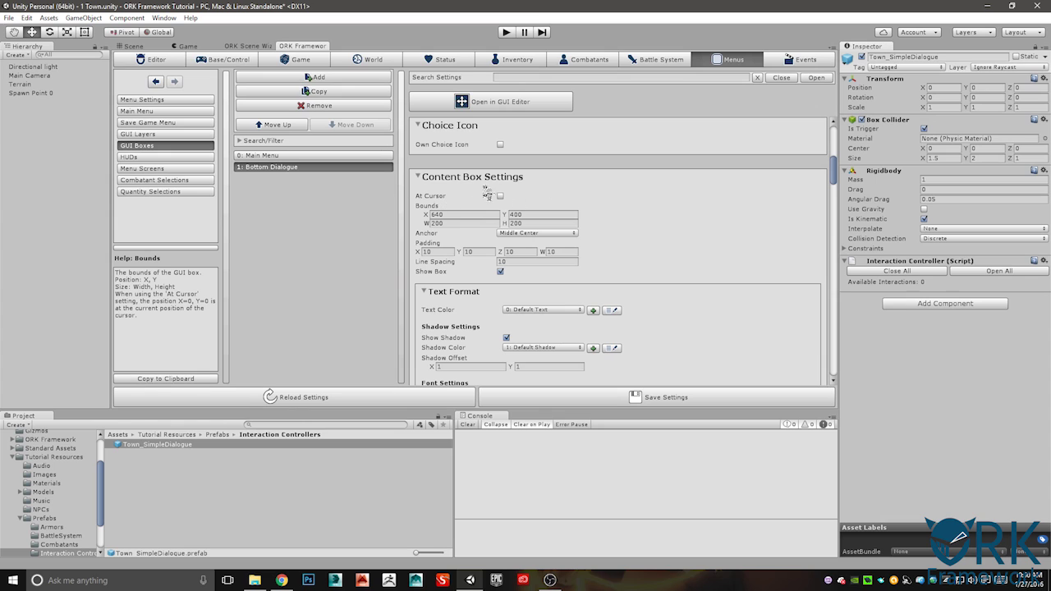
scroll(513, 161, "up", 1)
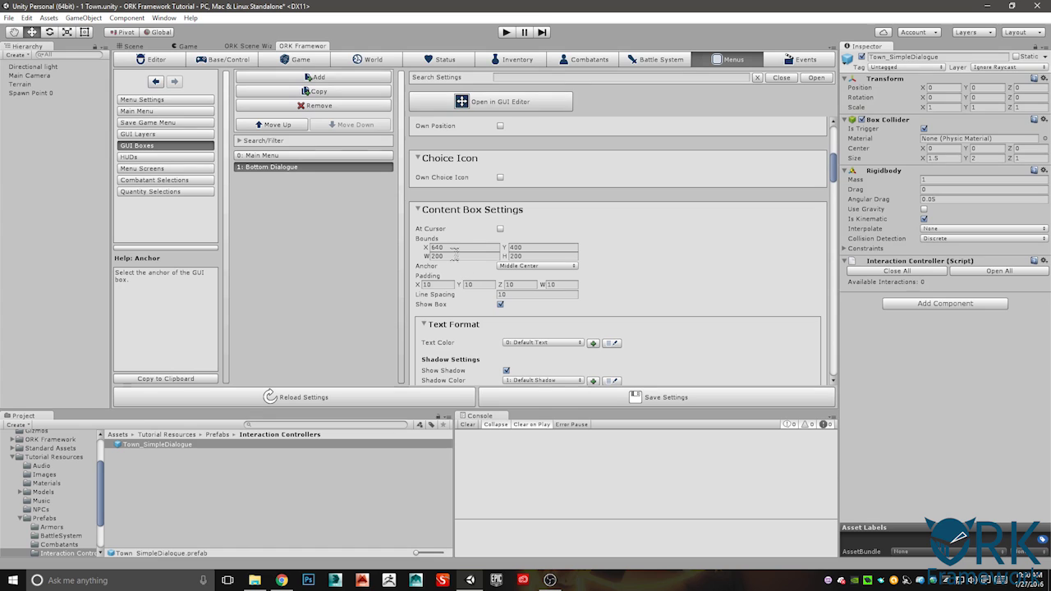
Set the content box Y to 800 and height to 3, and the name box width to 20.
left_click(454, 246)
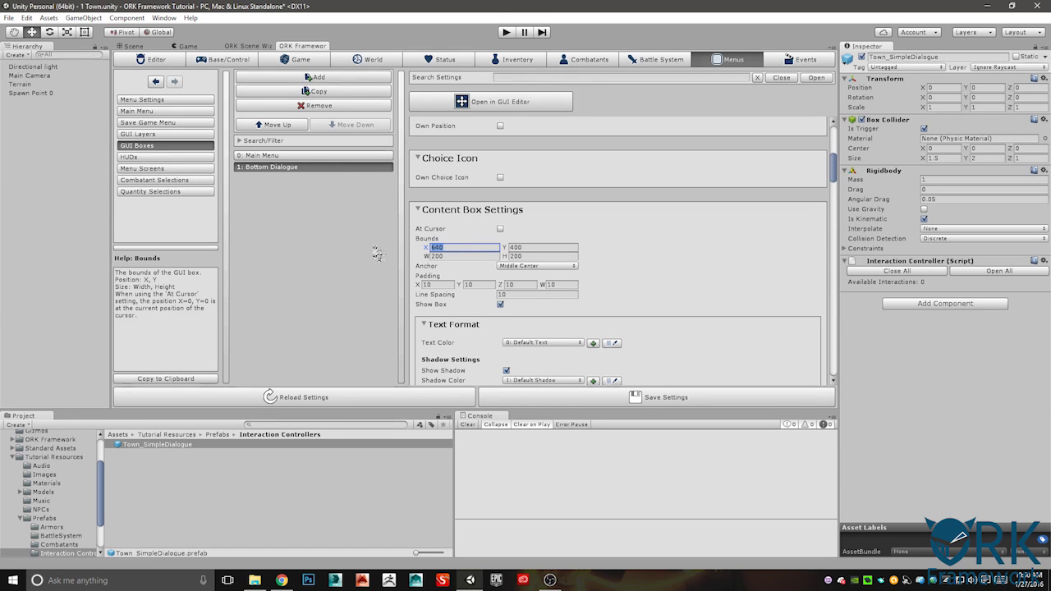
key("Tab")
type("800")
key("Tab")
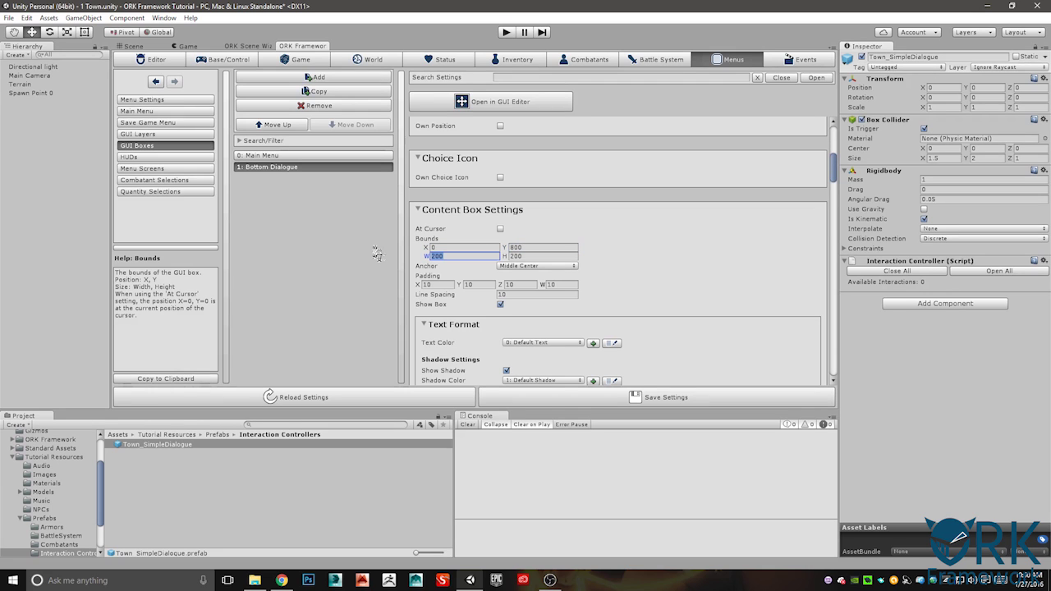
key("Tab")
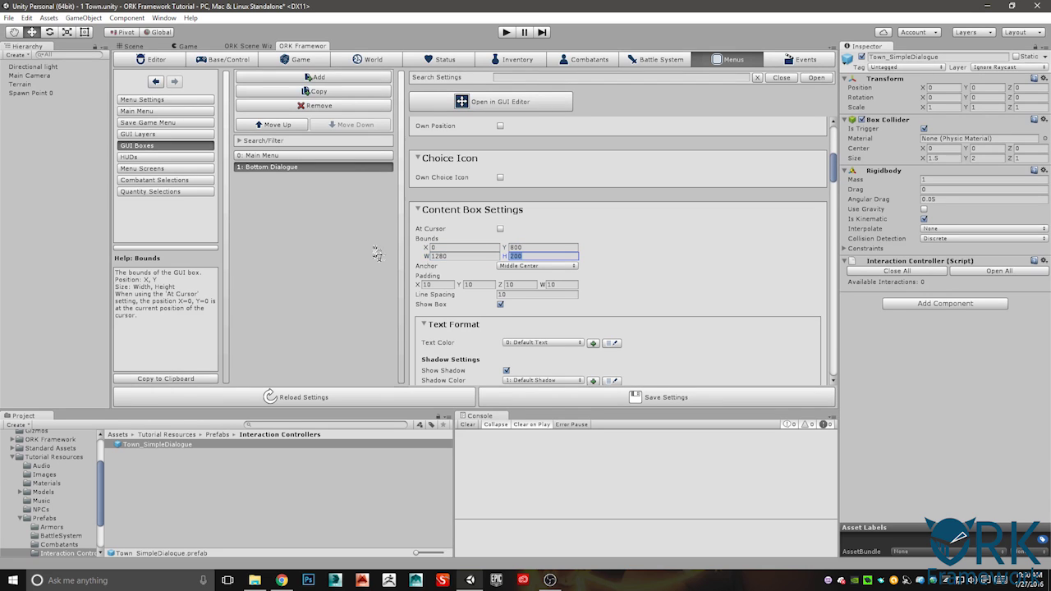
type("3")
scroll(671, 337, "down", 3)
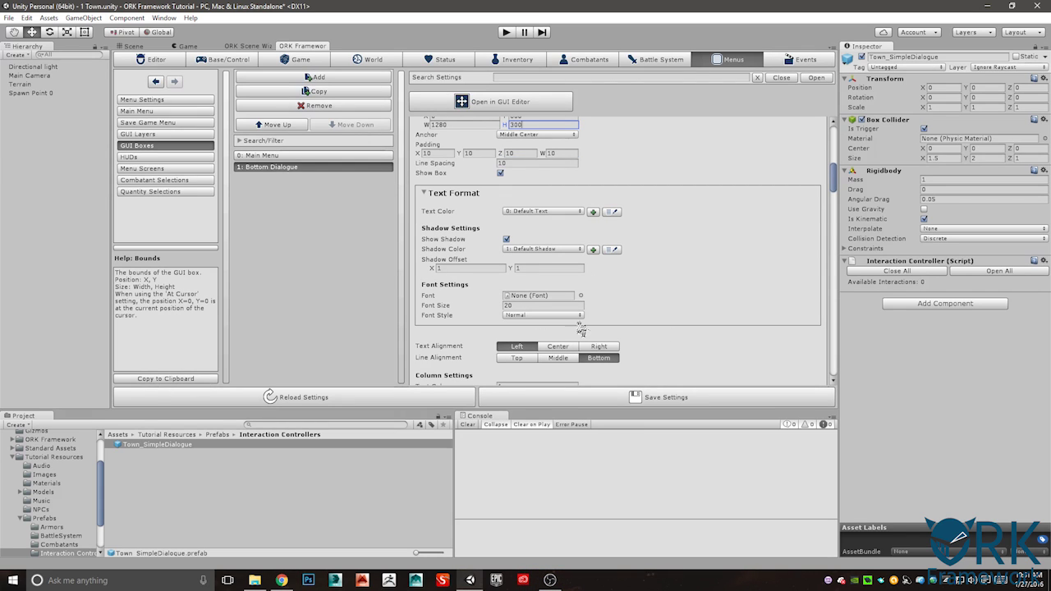
scroll(492, 308, "down", 8)
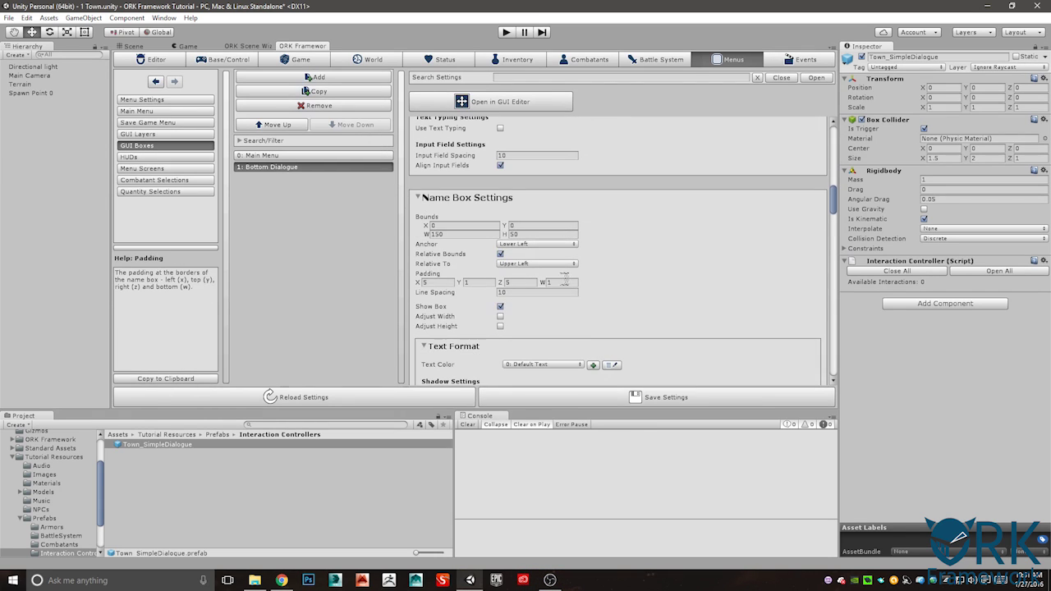
left_click(462, 234)
type("20")
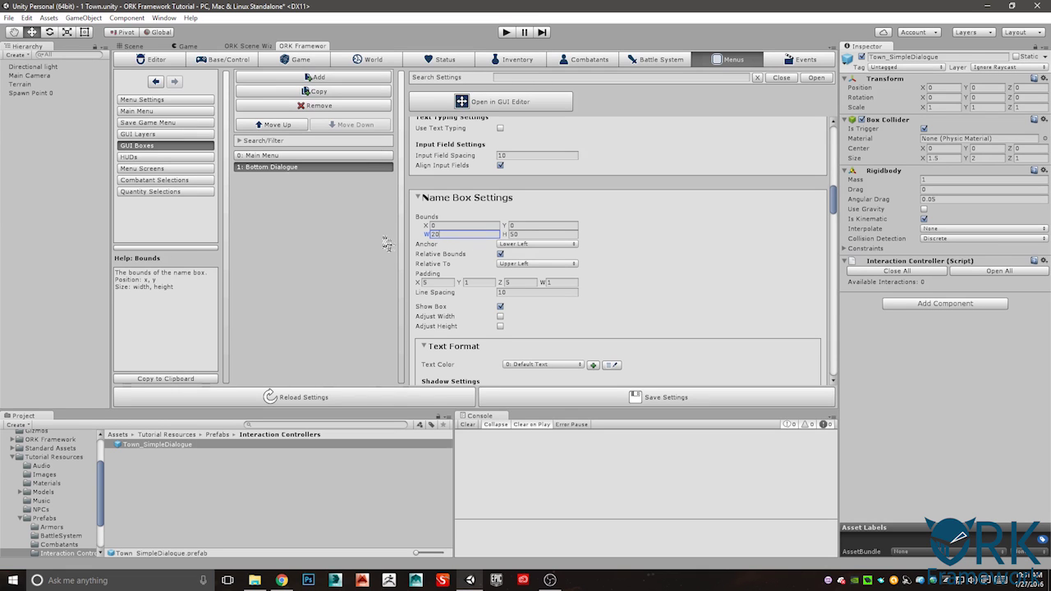
Anchor the Bottom Dialogue content box at Lower Left.
scroll(460, 295, "up", 10)
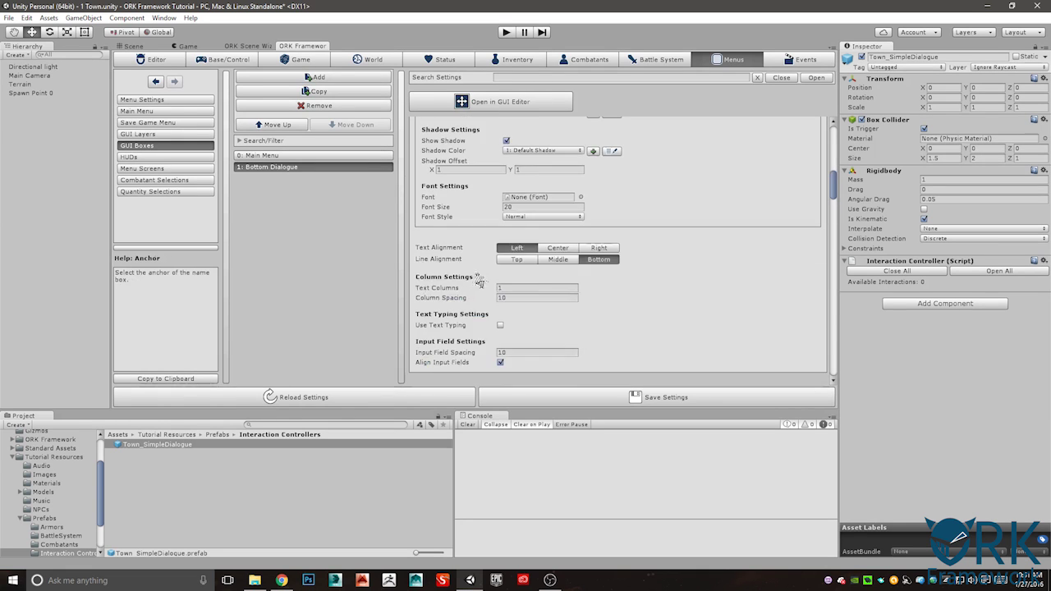
scroll(490, 282, "up", 2)
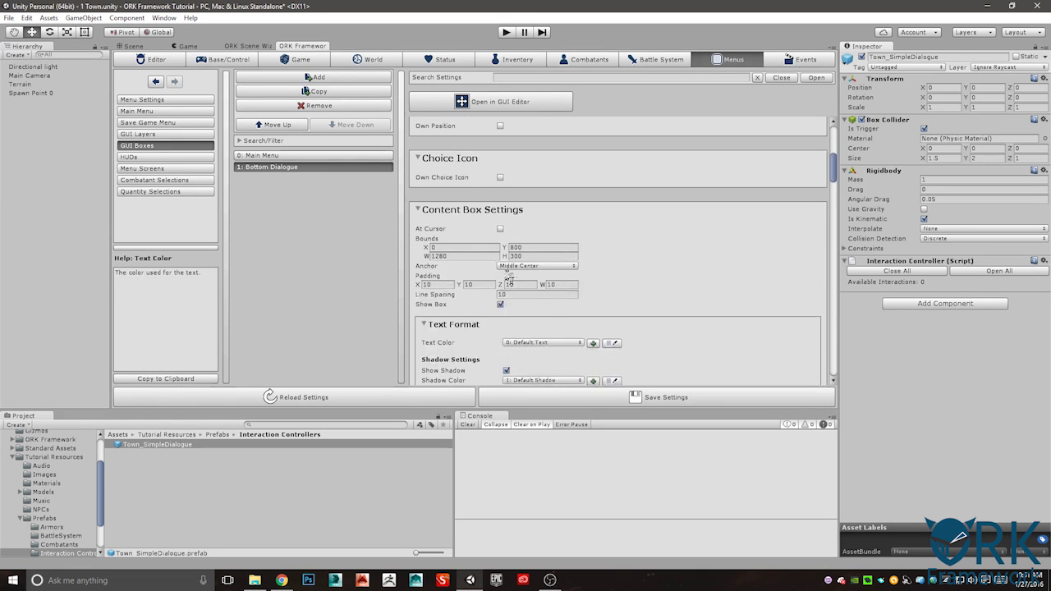
left_click(518, 266)
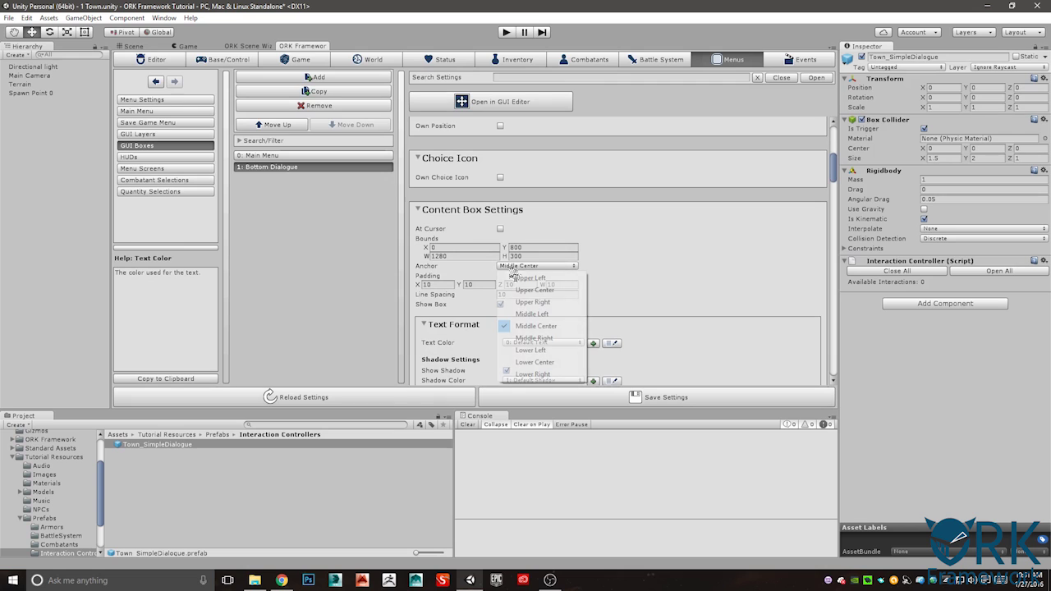
left_click(529, 350)
scroll(619, 301, "down", 10)
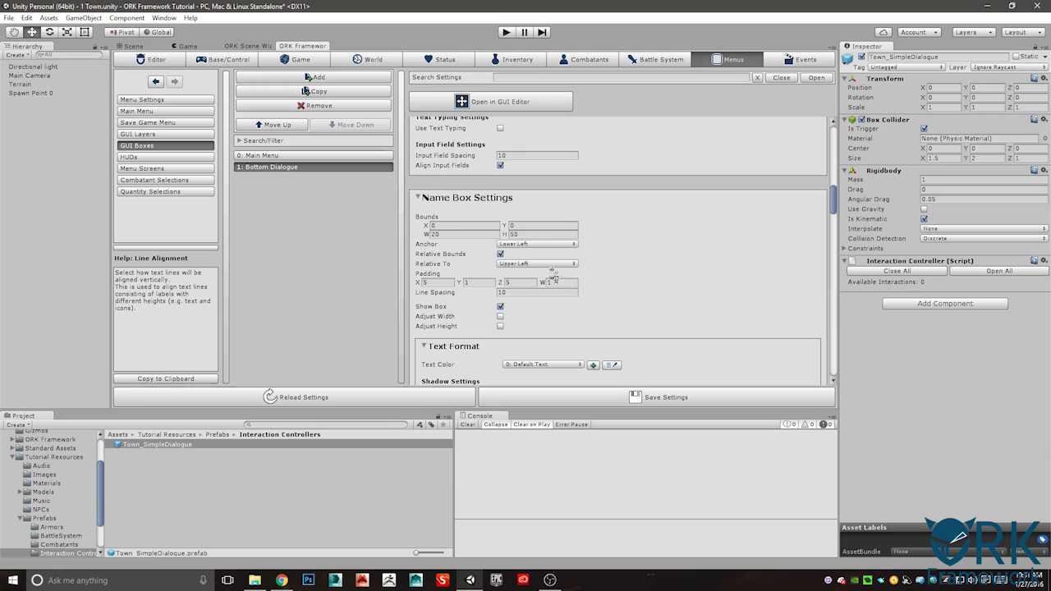
scroll(551, 315, "down", 8)
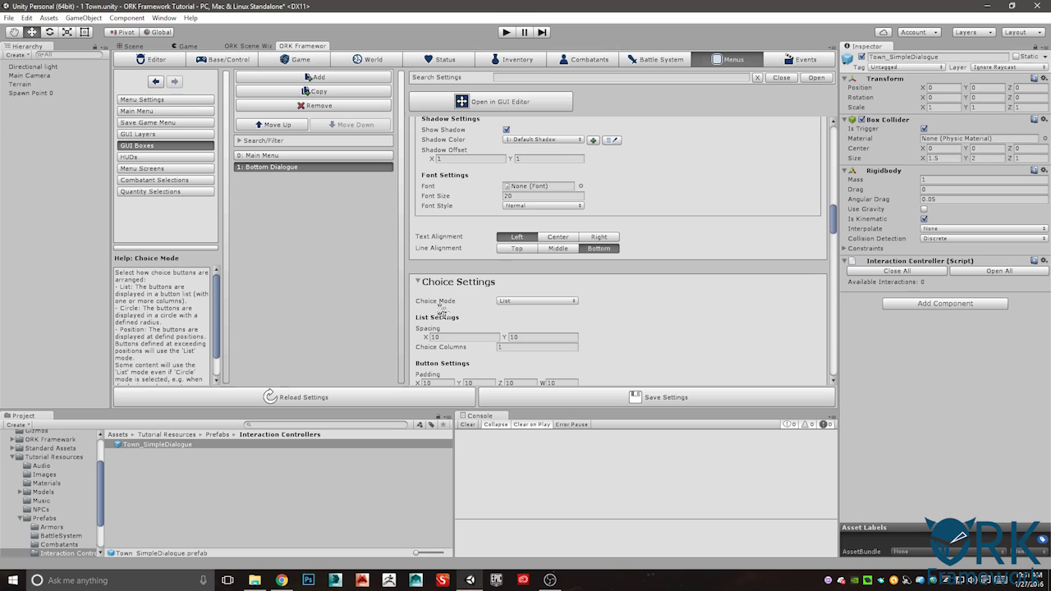
Save the ORK settings, confirm the changes and Save All modified assets.
left_click(624, 402)
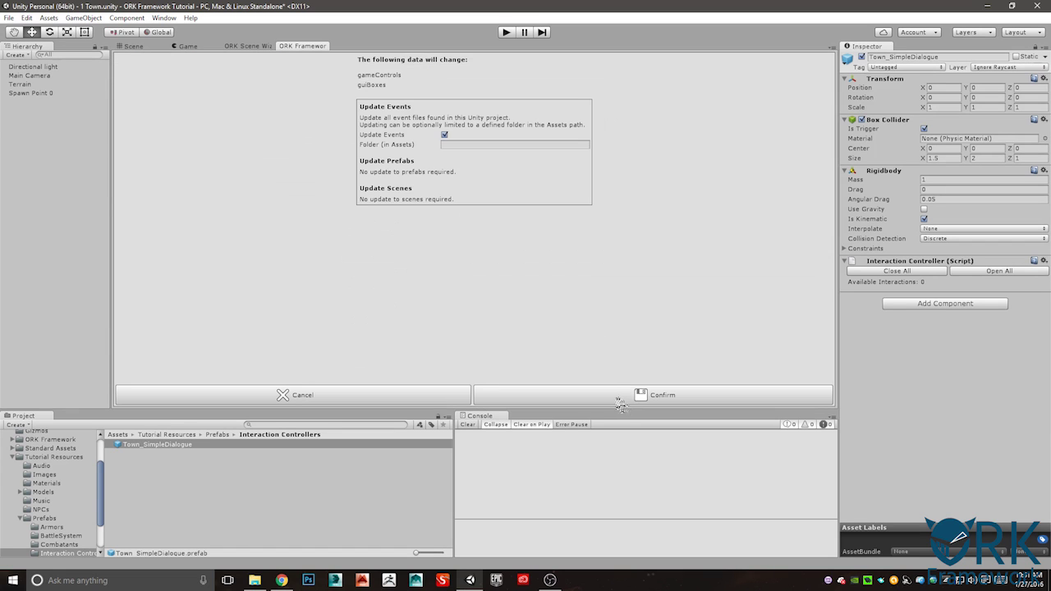
left_click(645, 396)
left_click(540, 284)
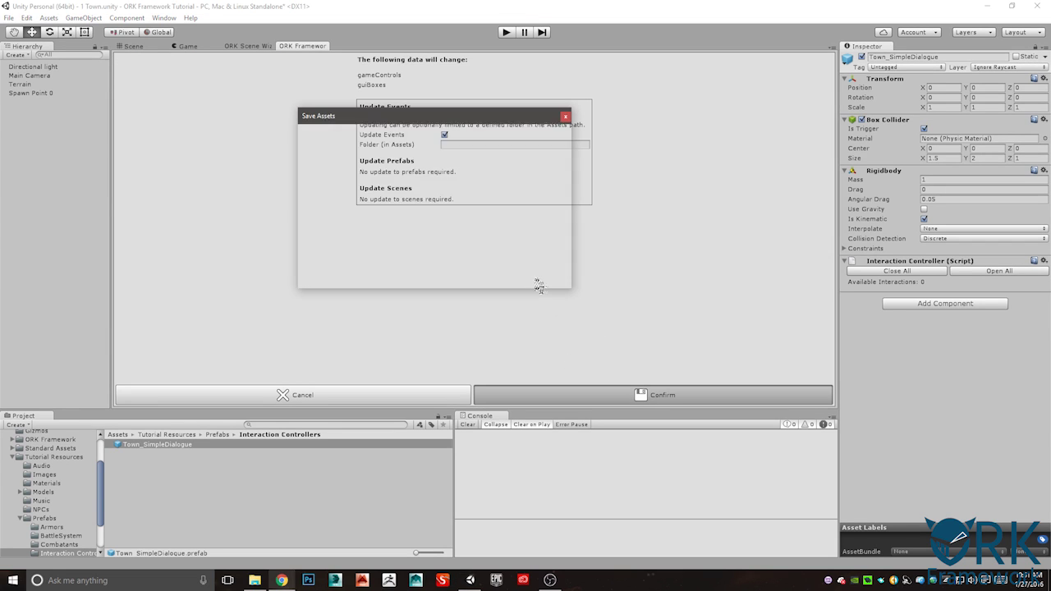
left_click(537, 282)
left_click(535, 279)
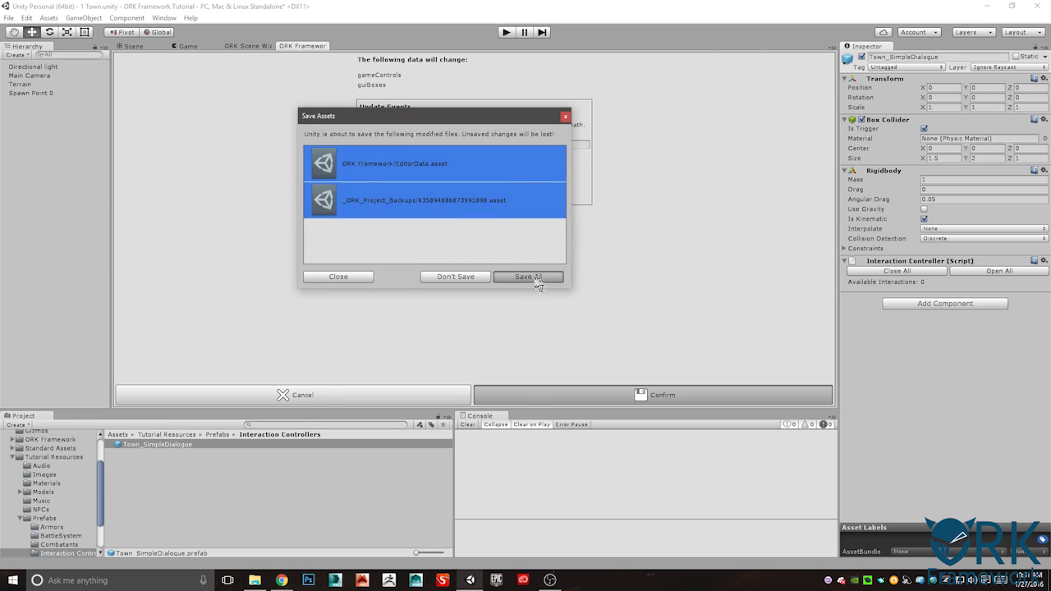
Open the Events editor, enlarge the node grid and return to the event type list.
left_click(784, 61)
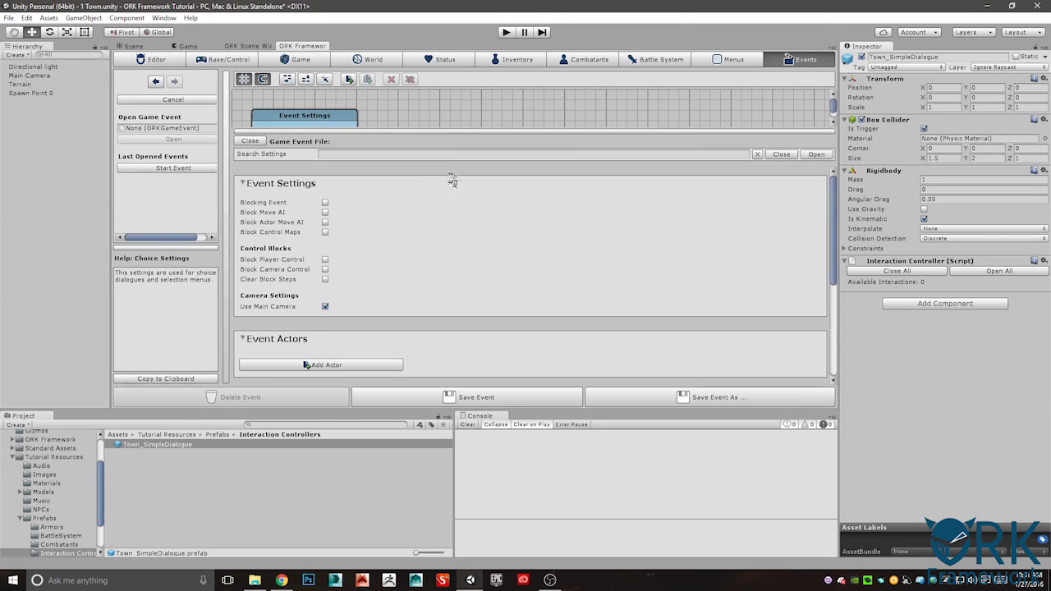
left_click_drag(440, 133, 435, 240)
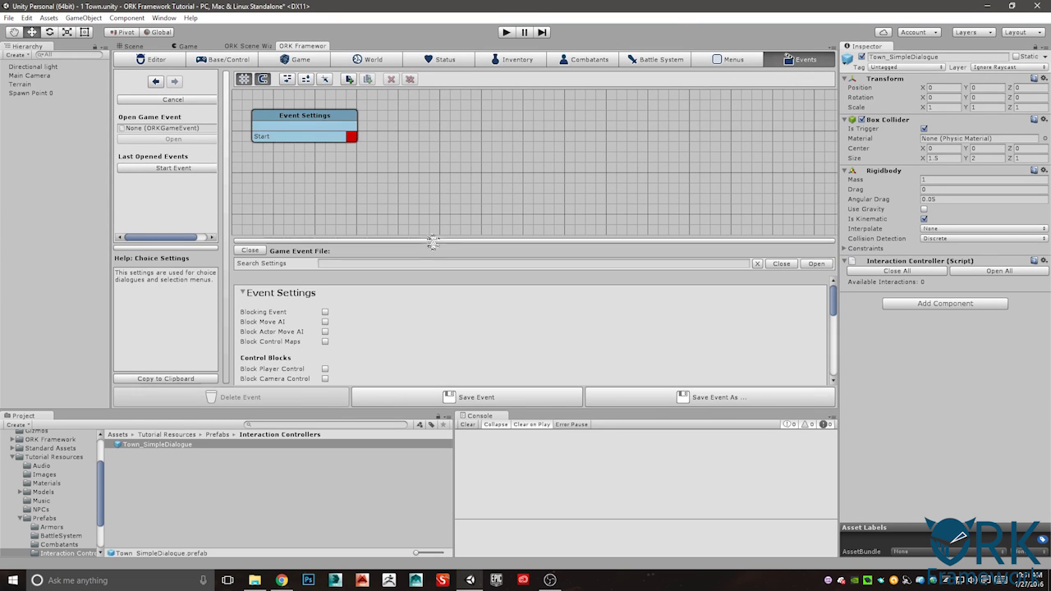
left_click(378, 163)
left_click(279, 133)
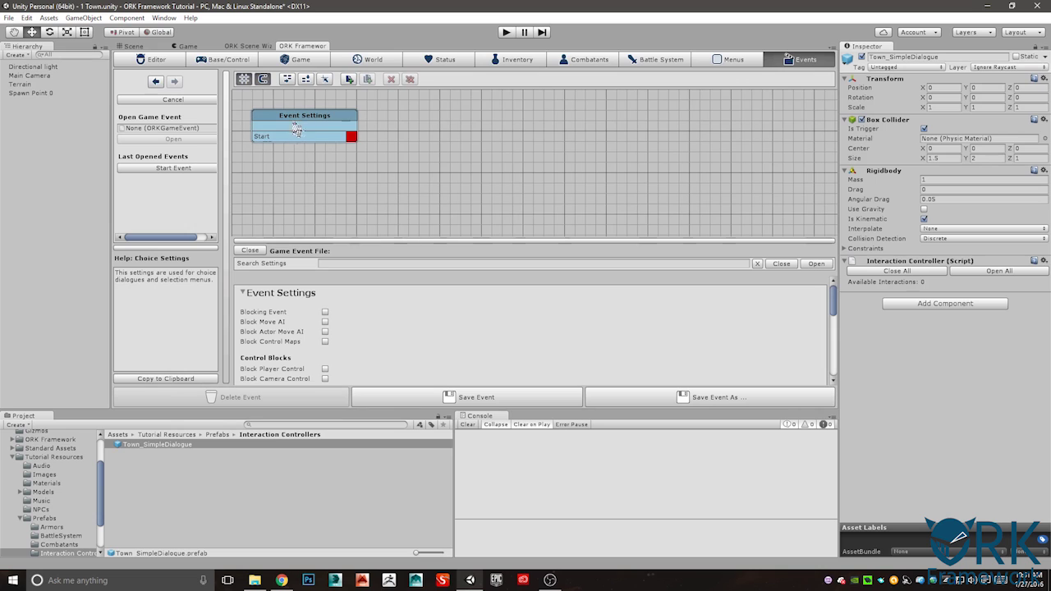
left_click(174, 100)
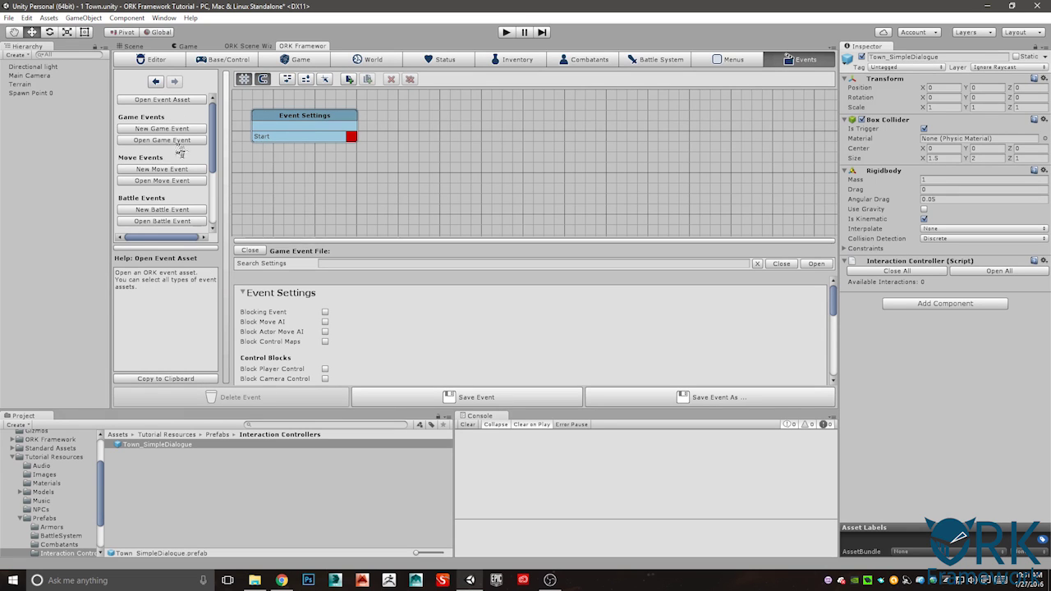
left_click(162, 141)
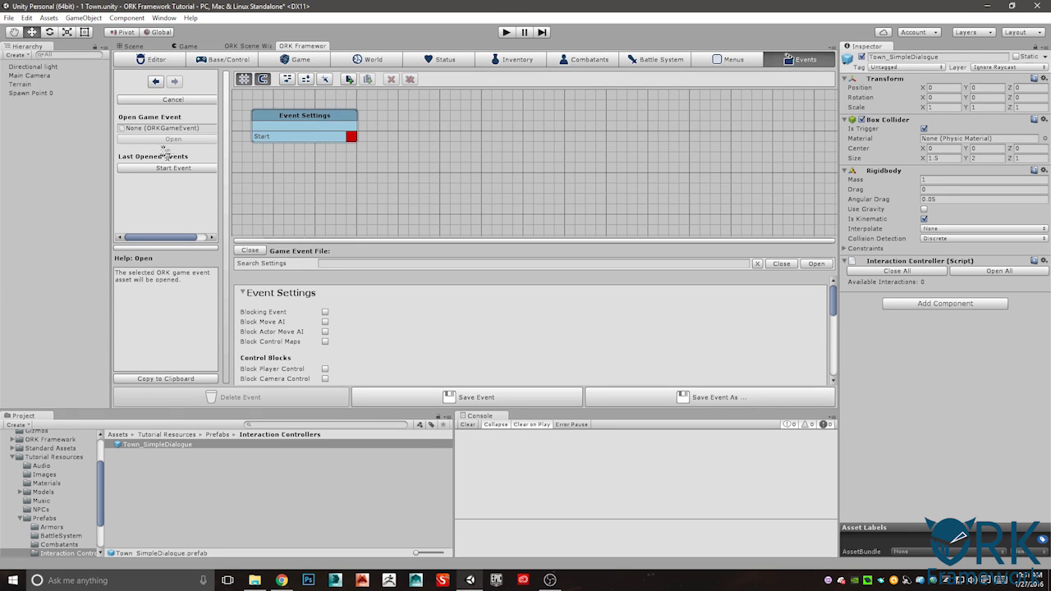
left_click(167, 99)
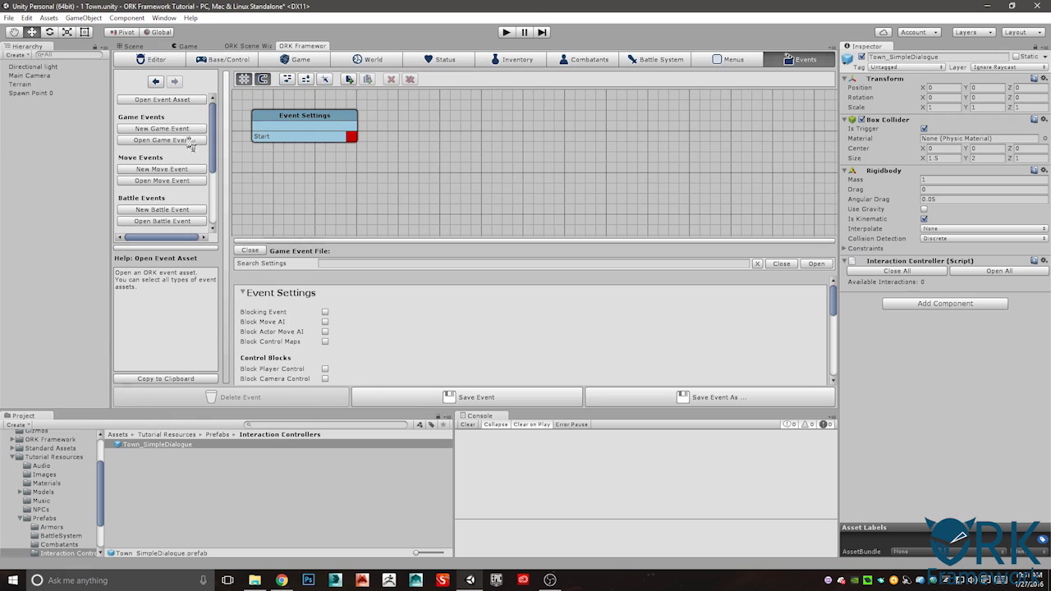
Make the new event blocking, with player and camera control blocked.
left_click(325, 313)
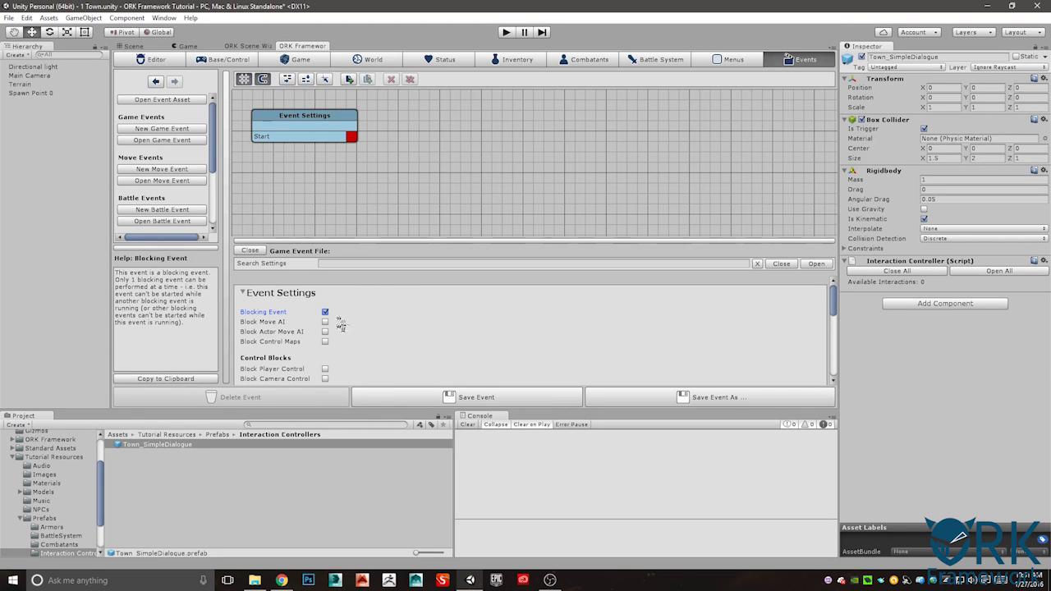
scroll(341, 323, "down", 3)
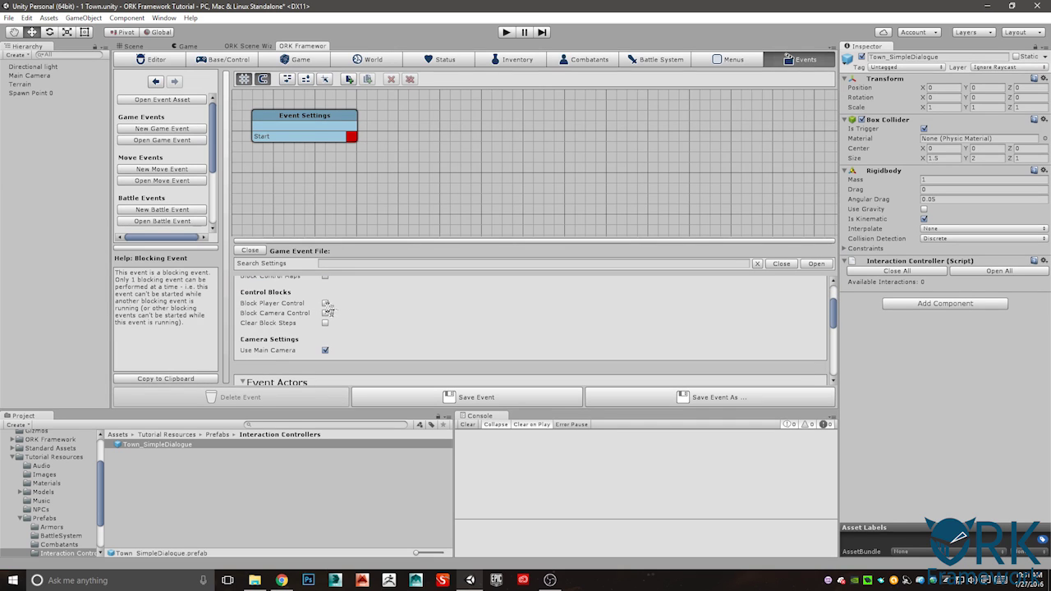
left_click(325, 303)
left_click(325, 323)
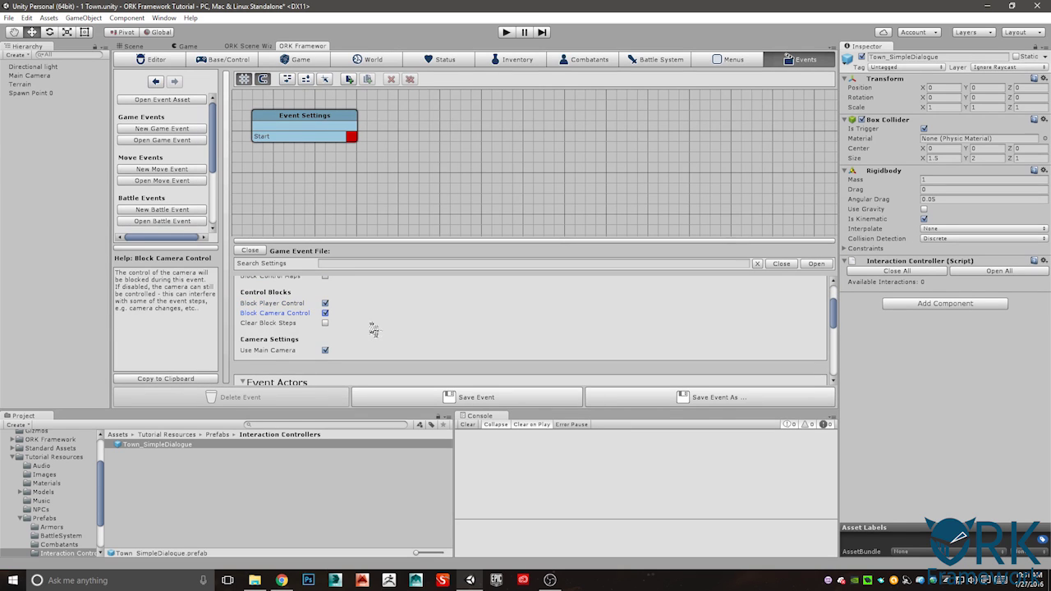
scroll(374, 329, "down", 3)
scroll(371, 331, "up", 1)
scroll(369, 335, "down", 1)
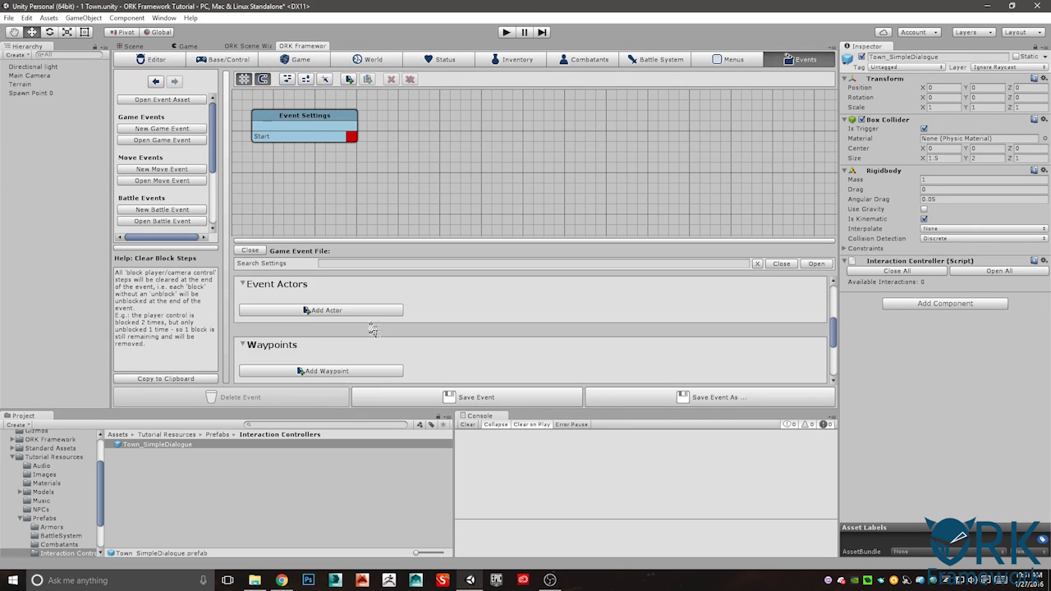
scroll(366, 338, "up", 1)
Add an event actor of type Player.
left_click(364, 343)
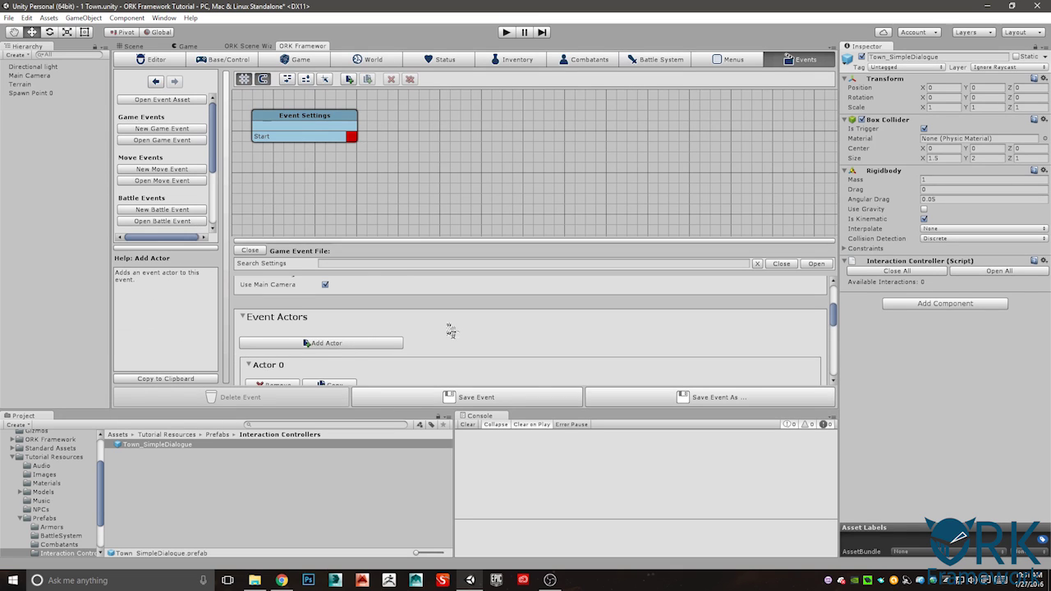
scroll(445, 329, "down", 1)
left_click(378, 369)
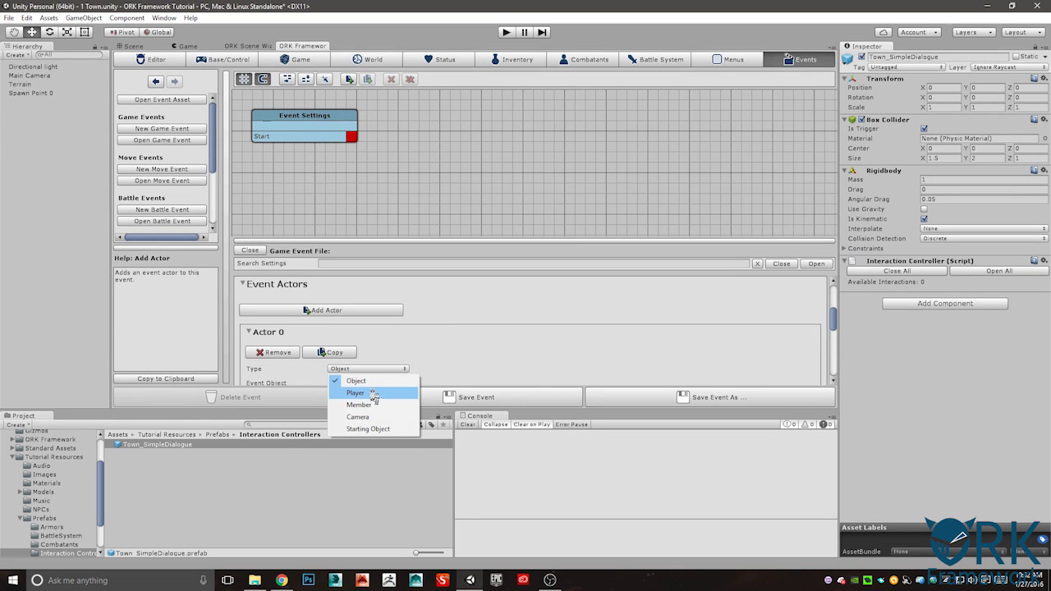
left_click(369, 392)
scroll(481, 350, "down", 2)
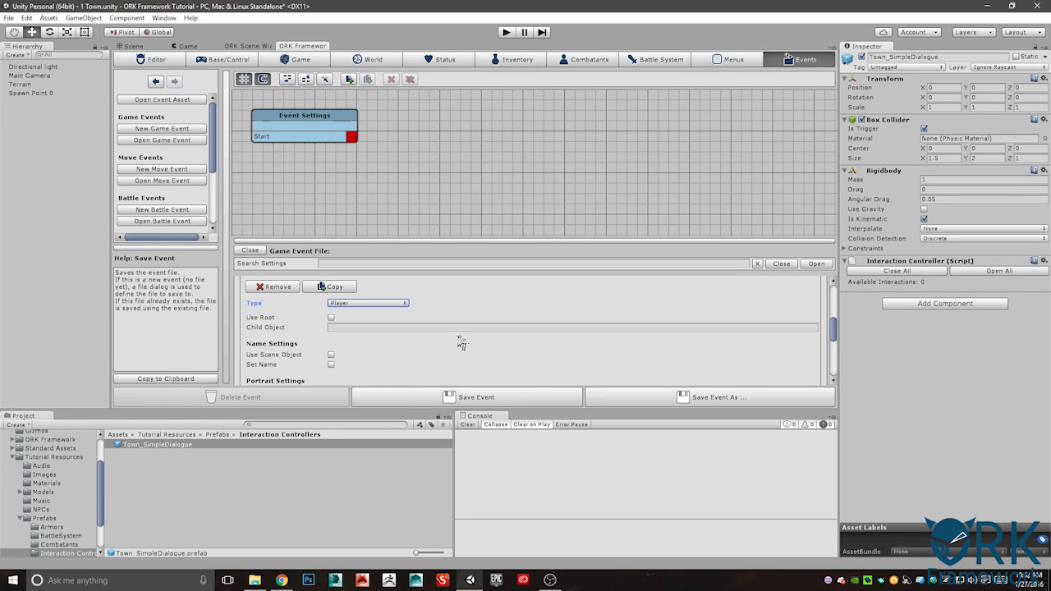
scroll(457, 344, "down", 1)
scroll(449, 335, "up", 2)
scroll(445, 331, "down", 2)
scroll(443, 329, "up", 2)
scroll(443, 328, "up", 3)
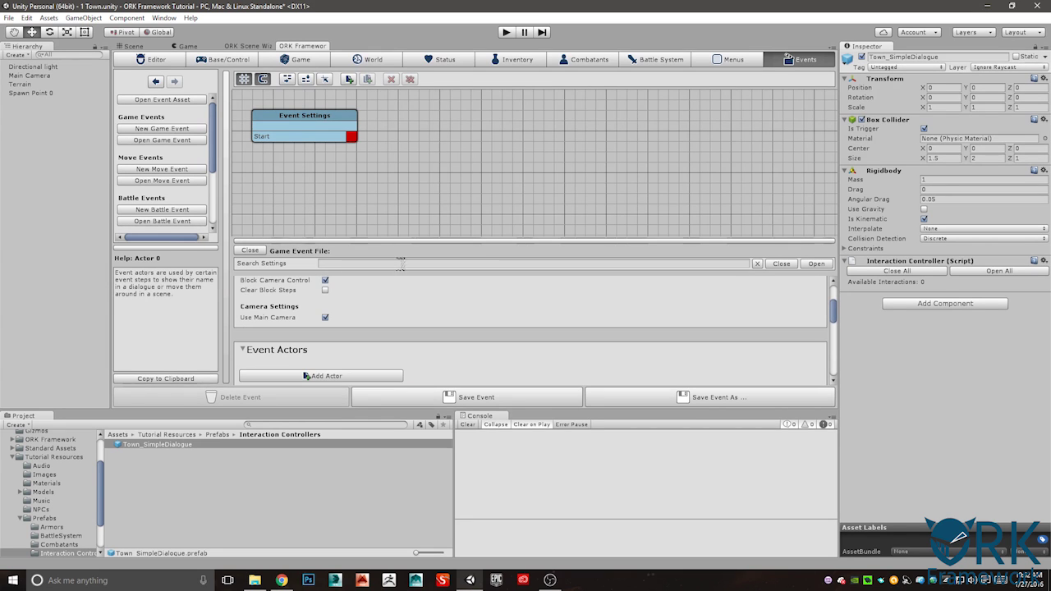
right_click(355, 141)
Add a Show Dialogue step after Start using the 1: Bottom Dialogue GUI box.
mouse_move(363, 146)
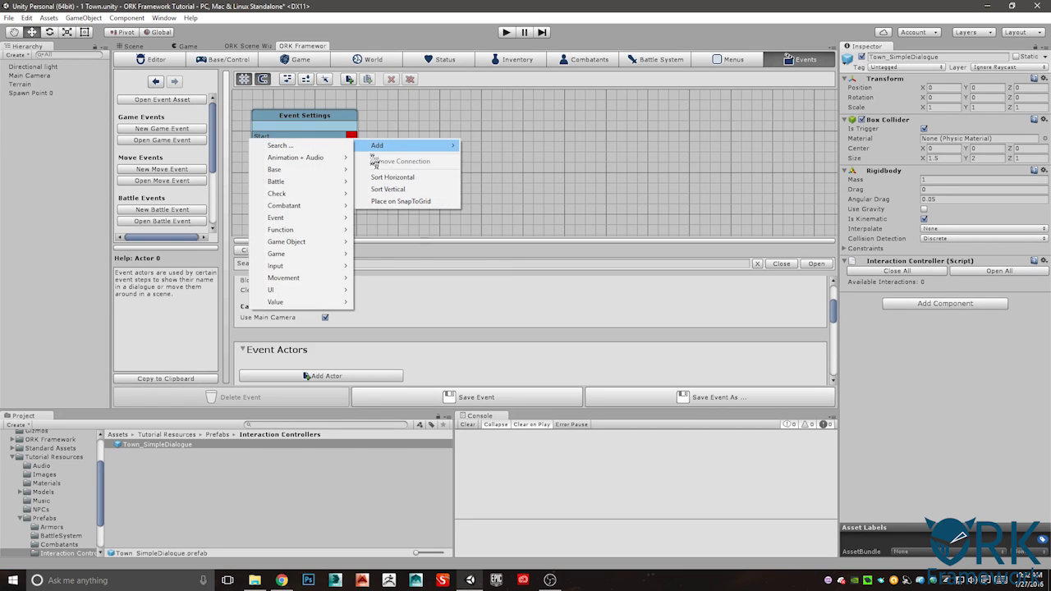
mouse_move(292, 292)
mouse_move(201, 290)
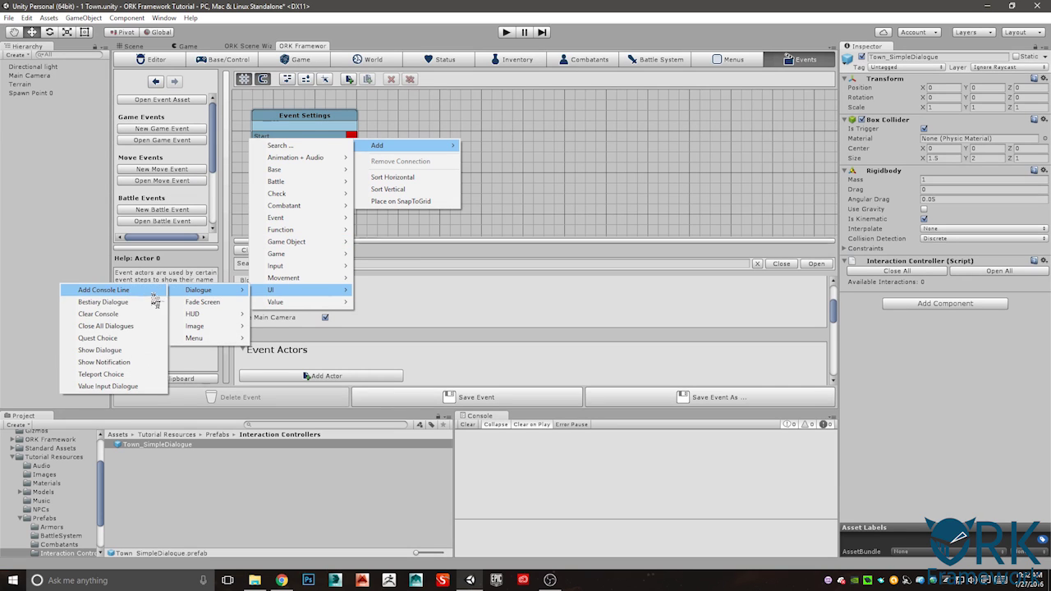
left_click(97, 353)
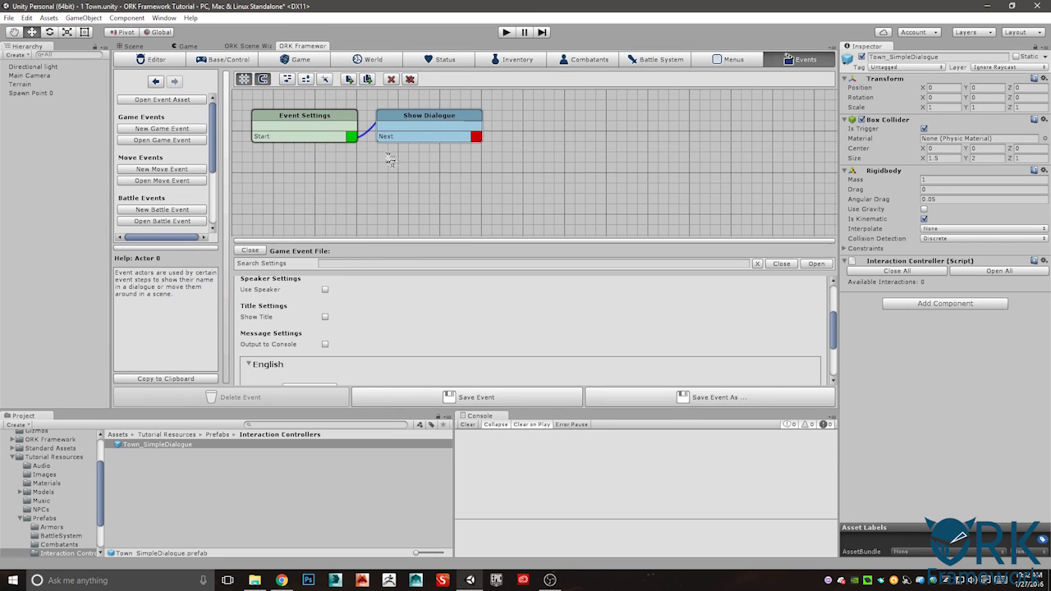
scroll(376, 333, "up", 3)
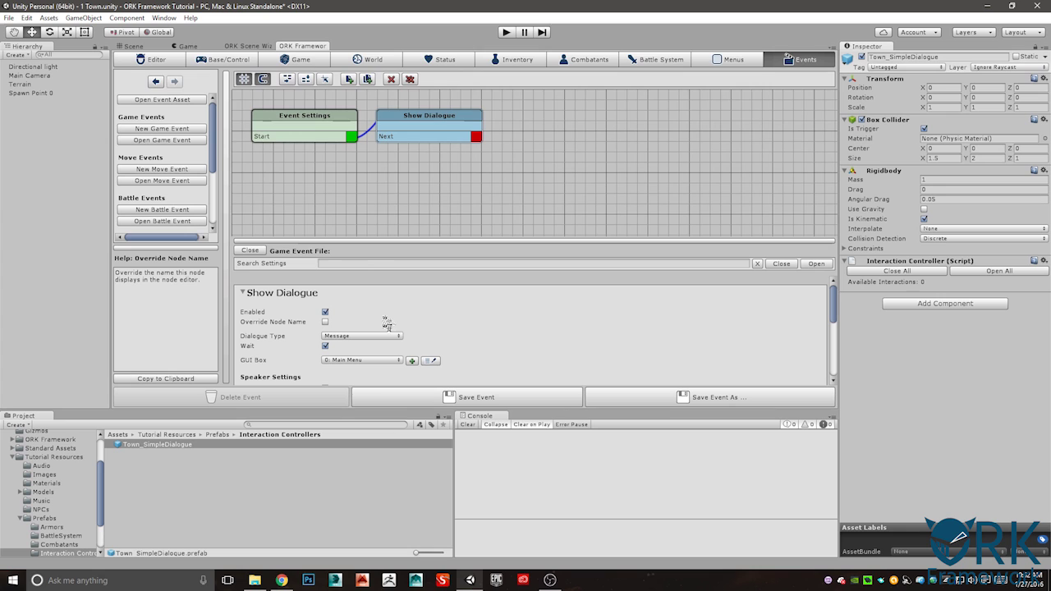
left_click(364, 360)
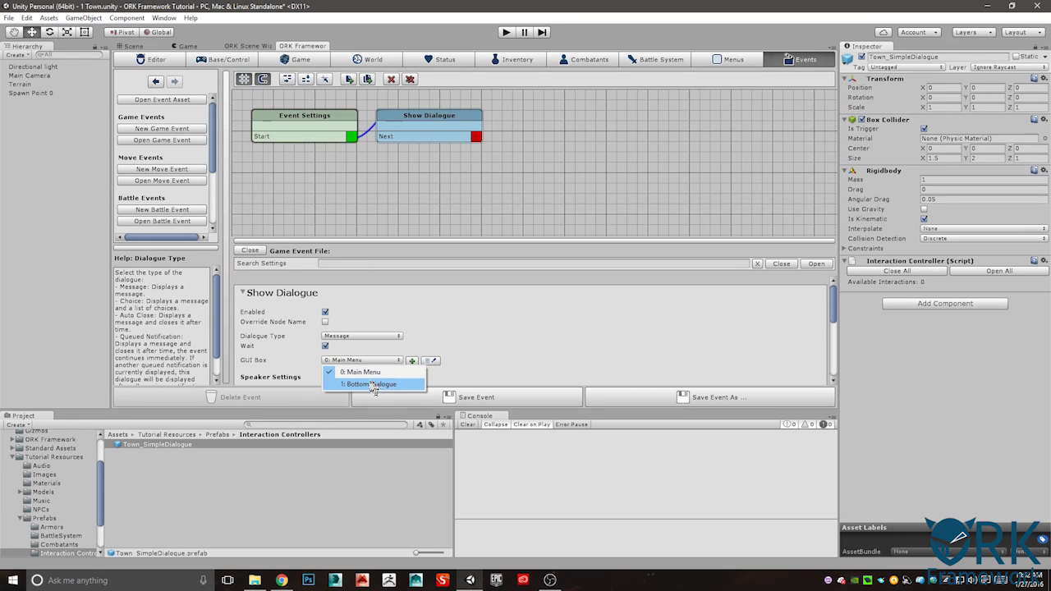
left_click(373, 384)
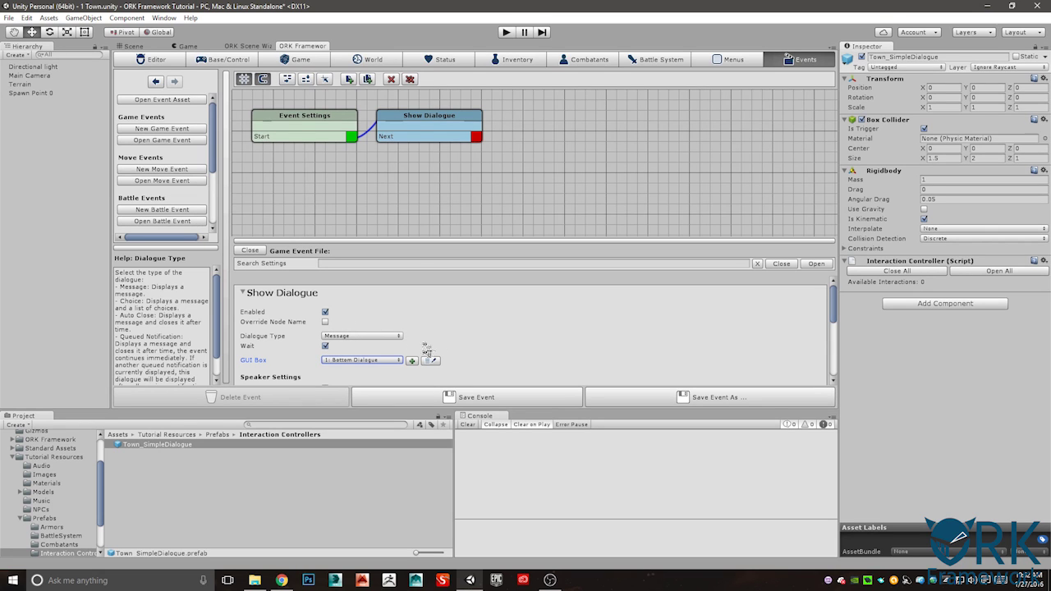
Enable Use Speaker with 0: Player as speaker and turn on Show Name.
scroll(402, 341, "down", 3)
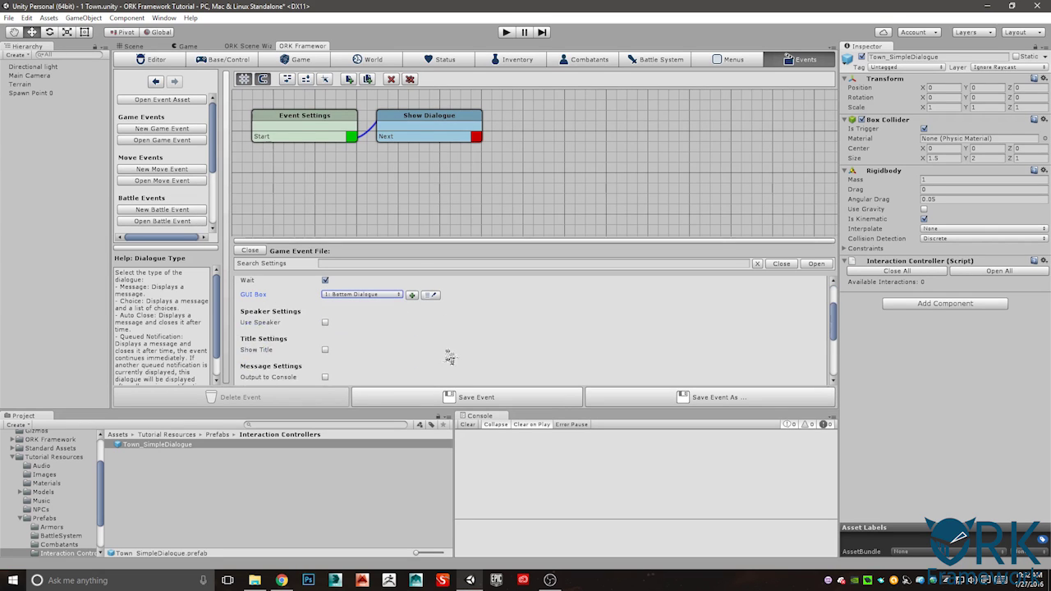
left_click(325, 322)
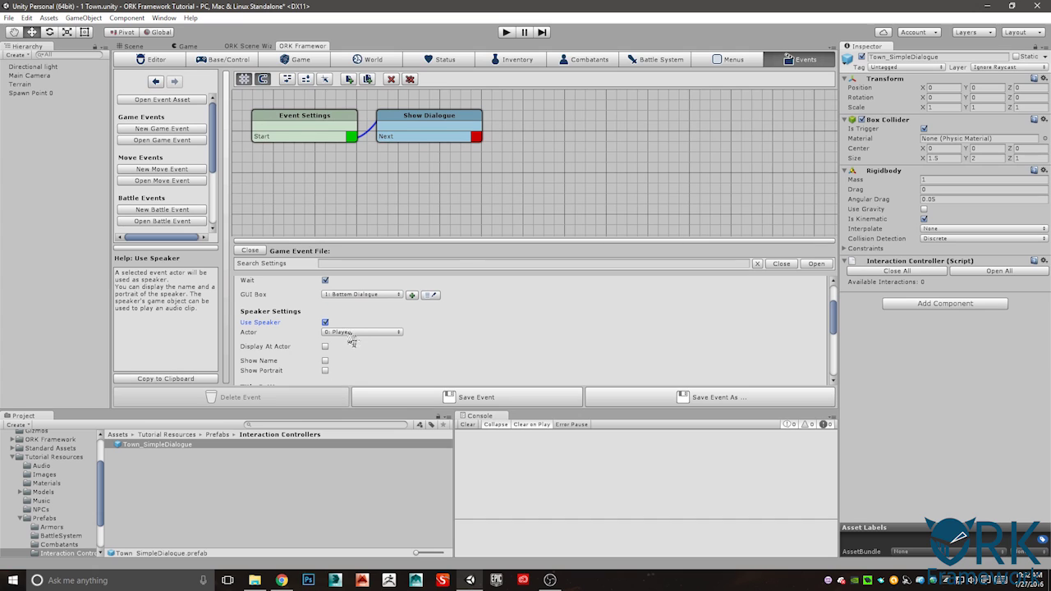
left_click(395, 333)
left_click(395, 343)
left_click(325, 360)
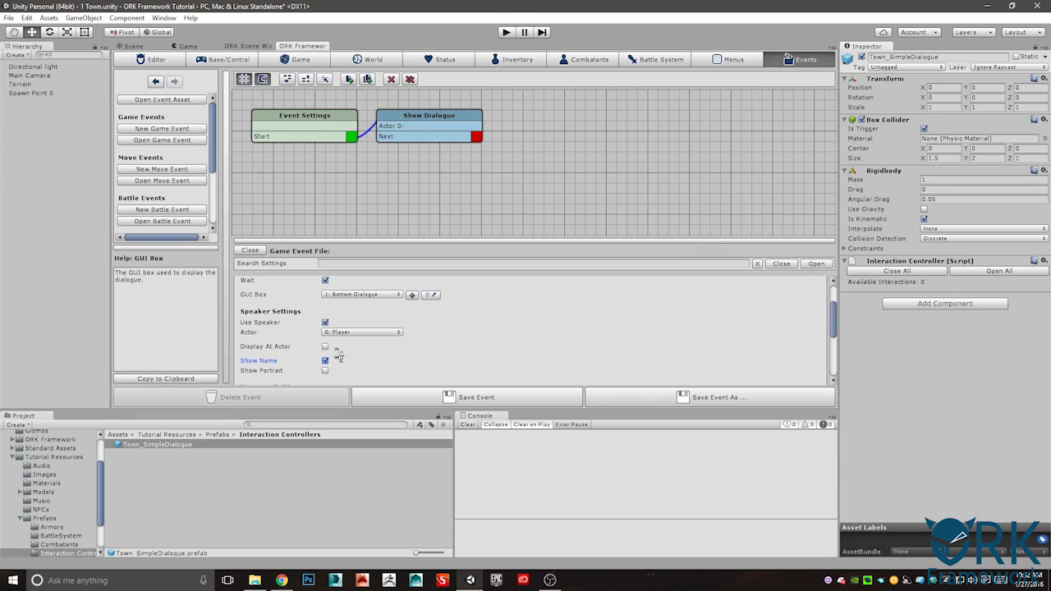
scroll(326, 361, "down", 5)
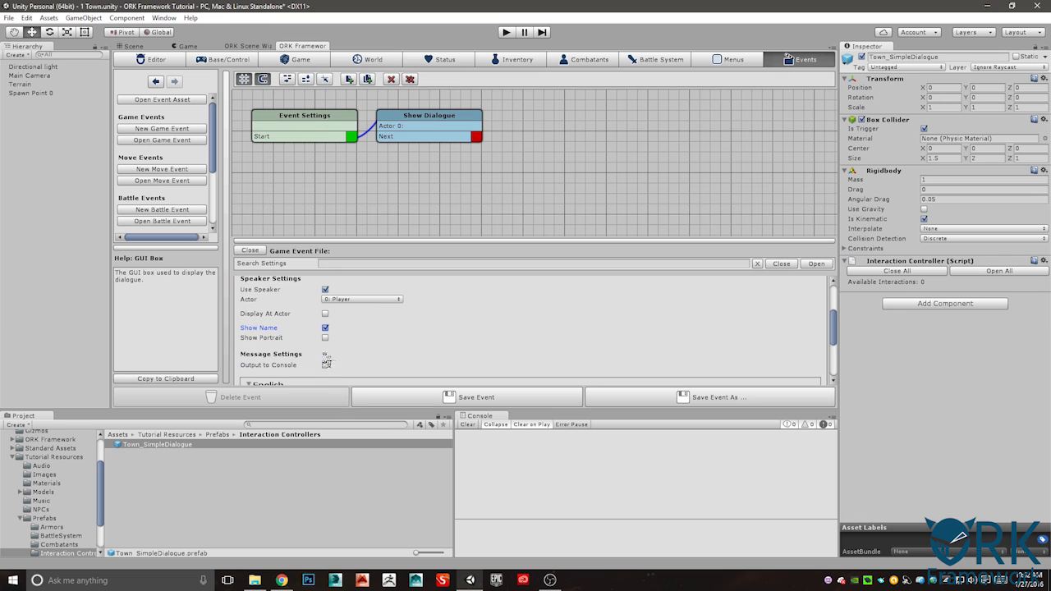
Fix the English message typo so it reads 'Hi, this is a simple dialogue!' and accept with Ok.
scroll(358, 343, "up", 3)
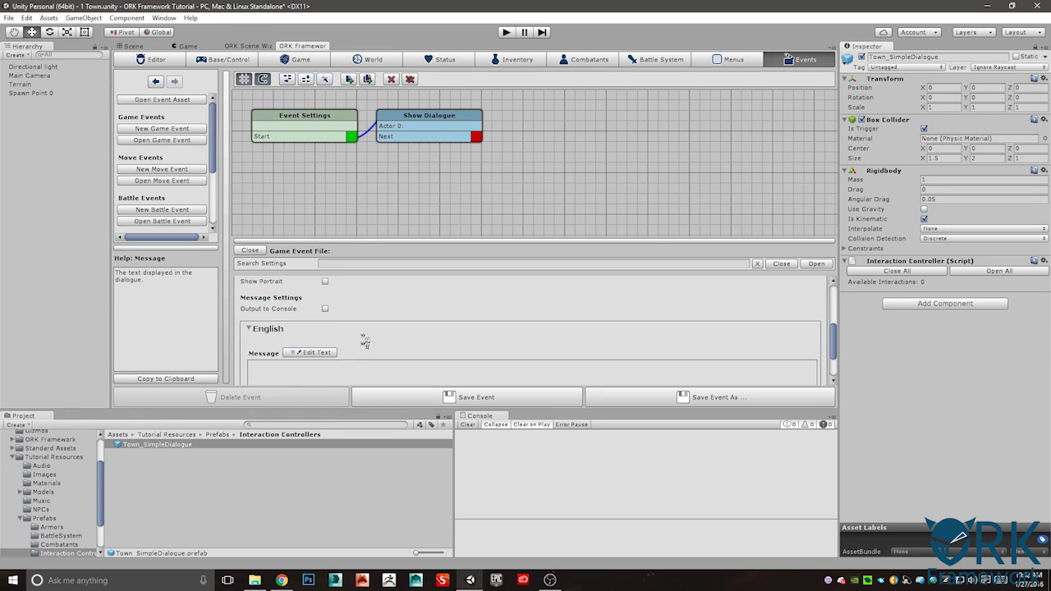
scroll(345, 344, "down", 3)
scroll(345, 361, "down", 1)
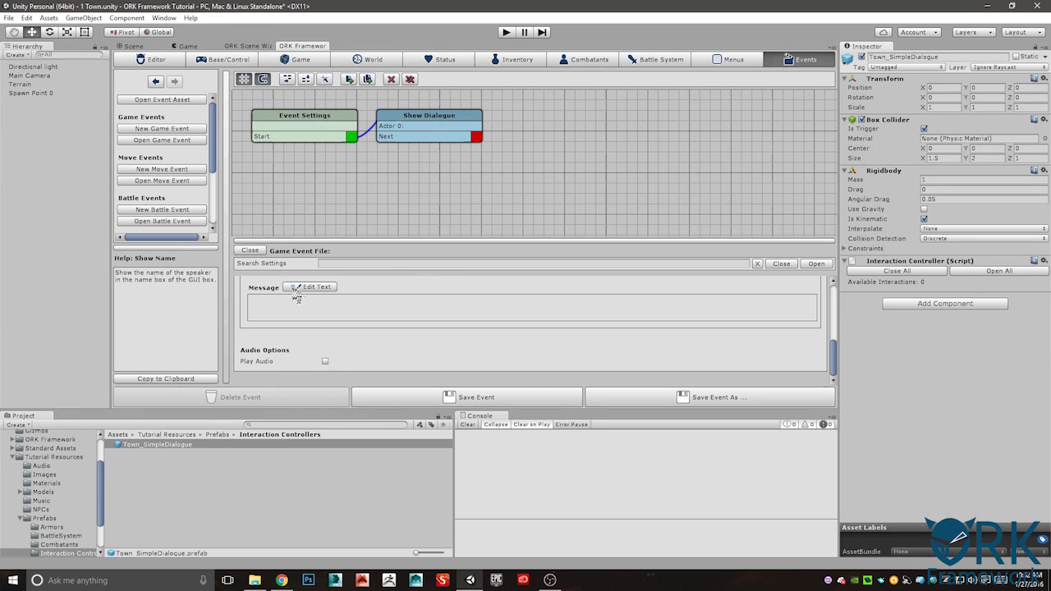
scroll(320, 353, "up", 2)
scroll(299, 347, "down", 1)
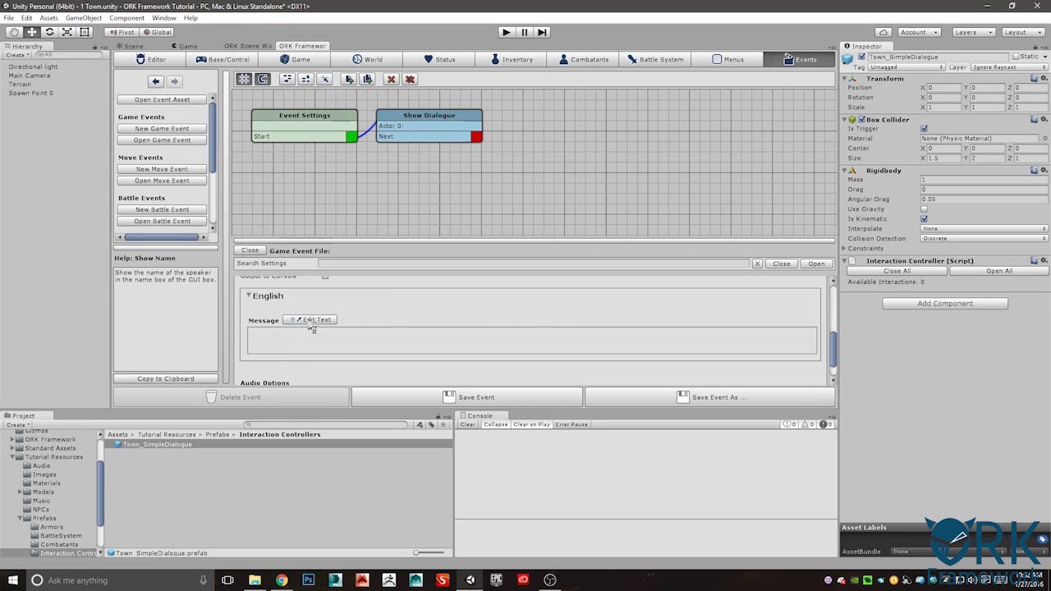
left_click(310, 319)
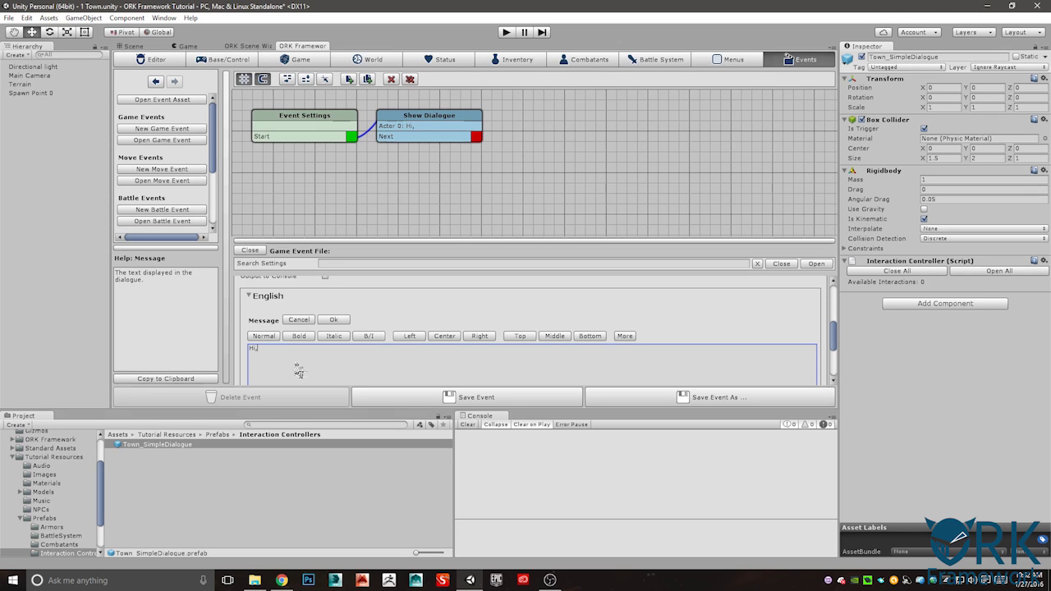
type("this is a s")
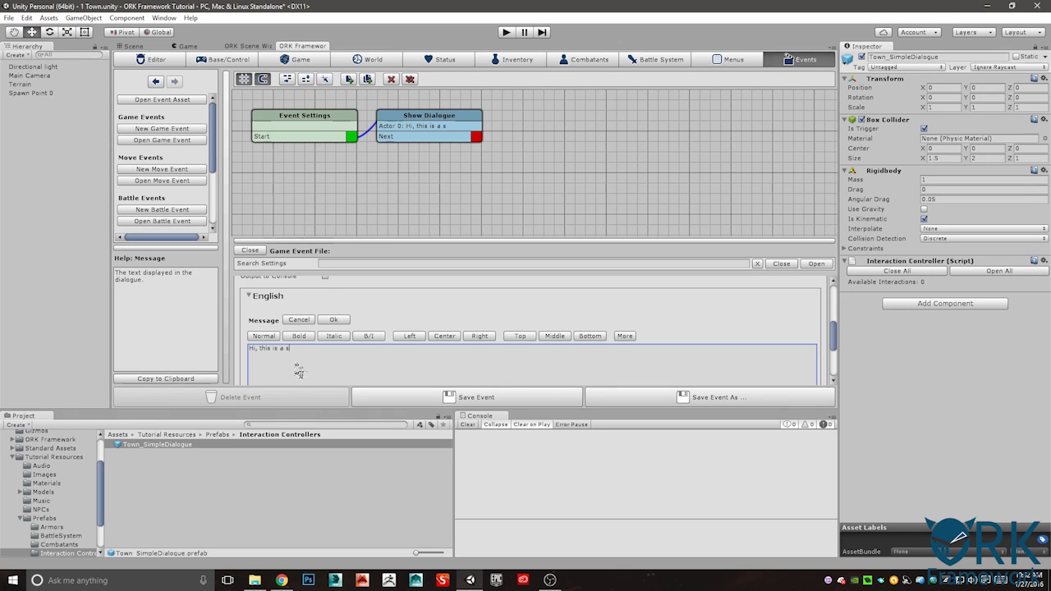
type("imple dialo")
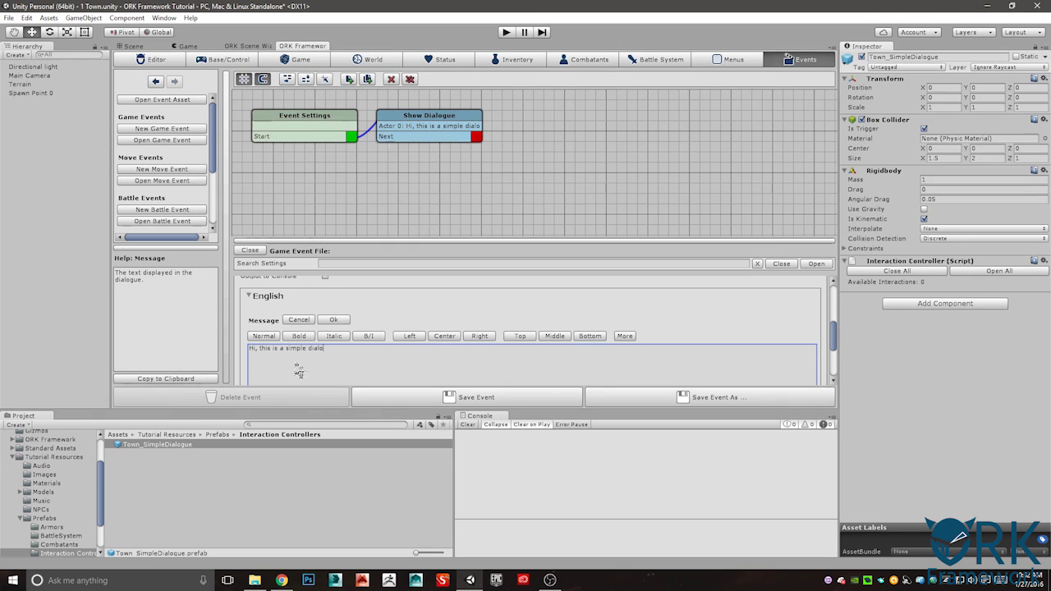
key("BackSpace")
key("BackSpace")
type("gue!")
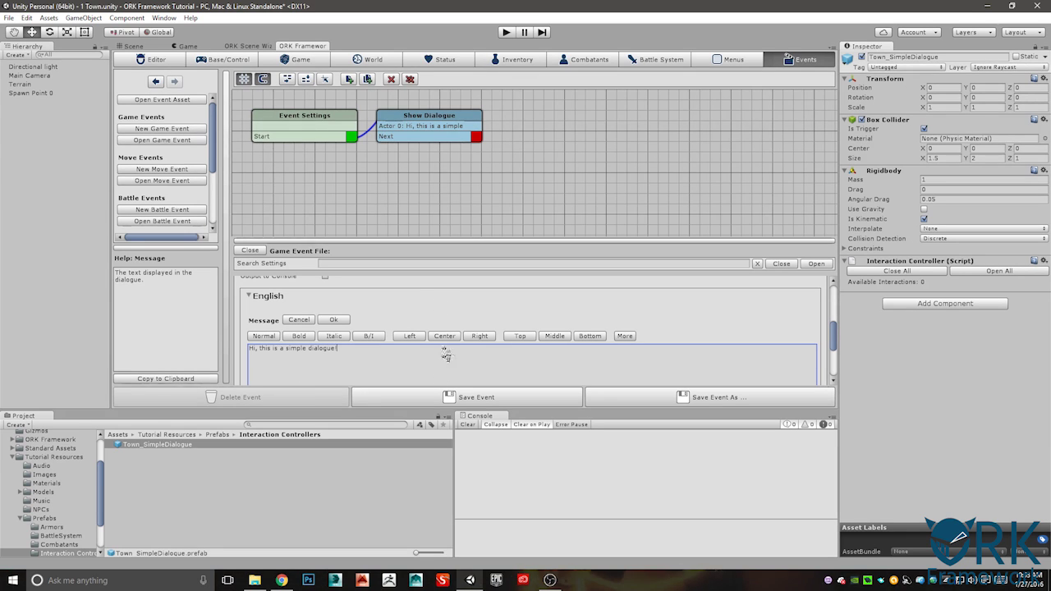
left_click(334, 320)
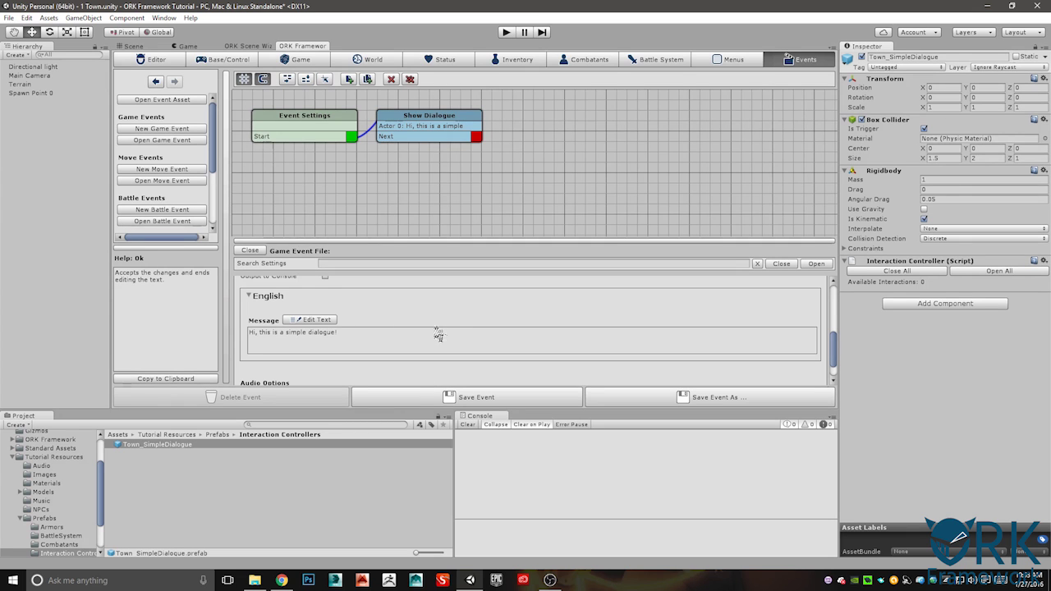
scroll(437, 328, "down", 1)
Save the dialogue event as SimpleDialogue in Assets/Events, then save all modified assets.
left_click(614, 389)
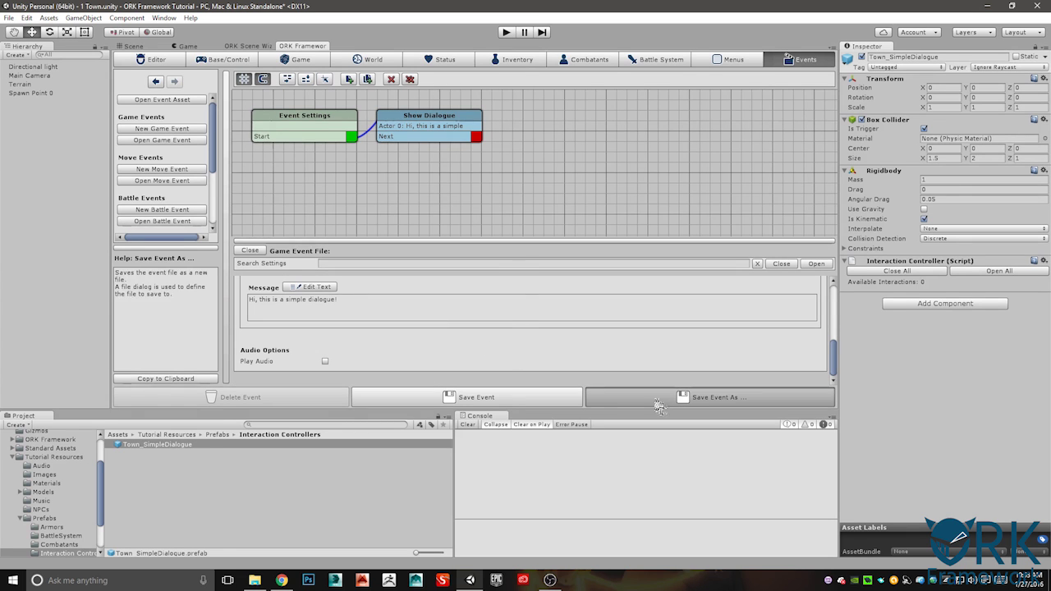
double_click(131, 113)
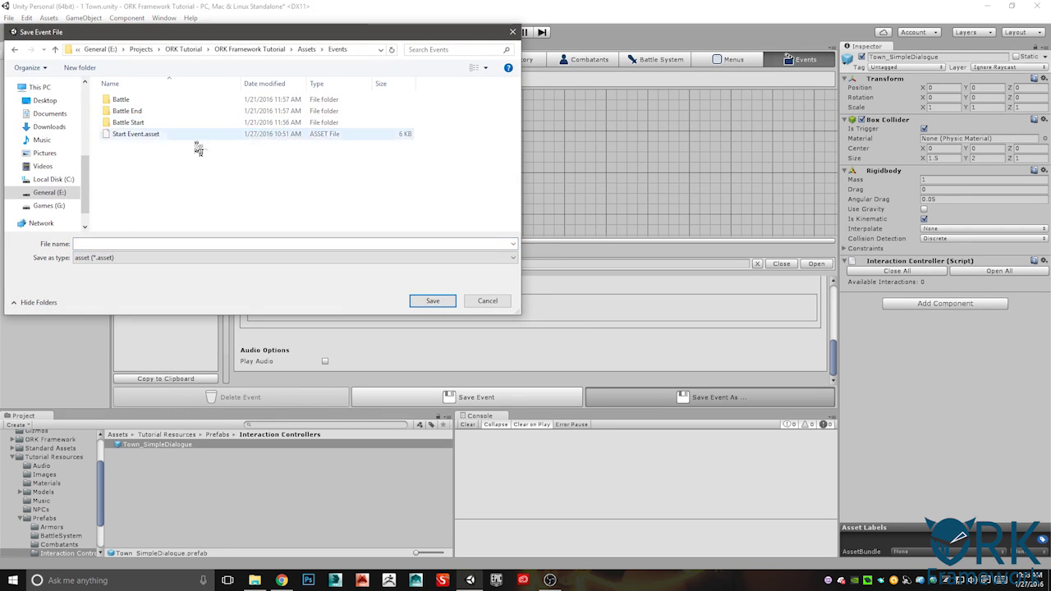
type("S")
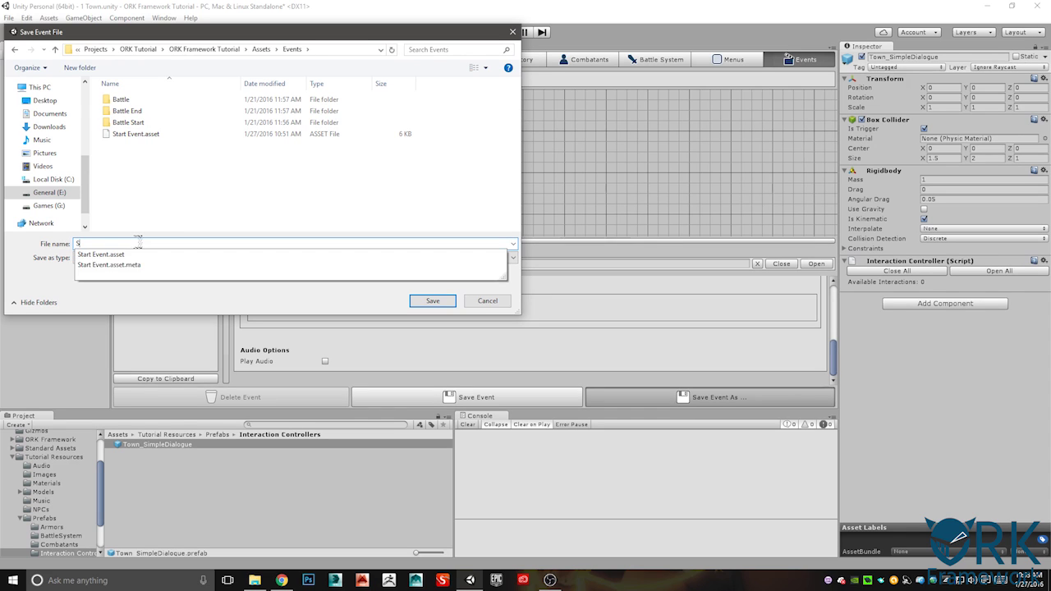
type("impleDialogue")
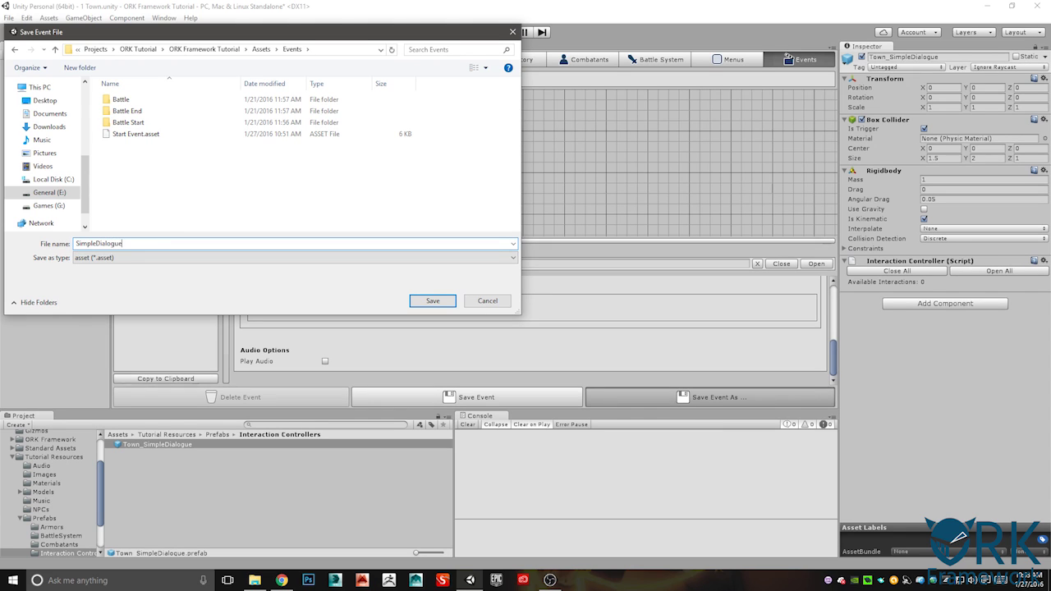
key("Return")
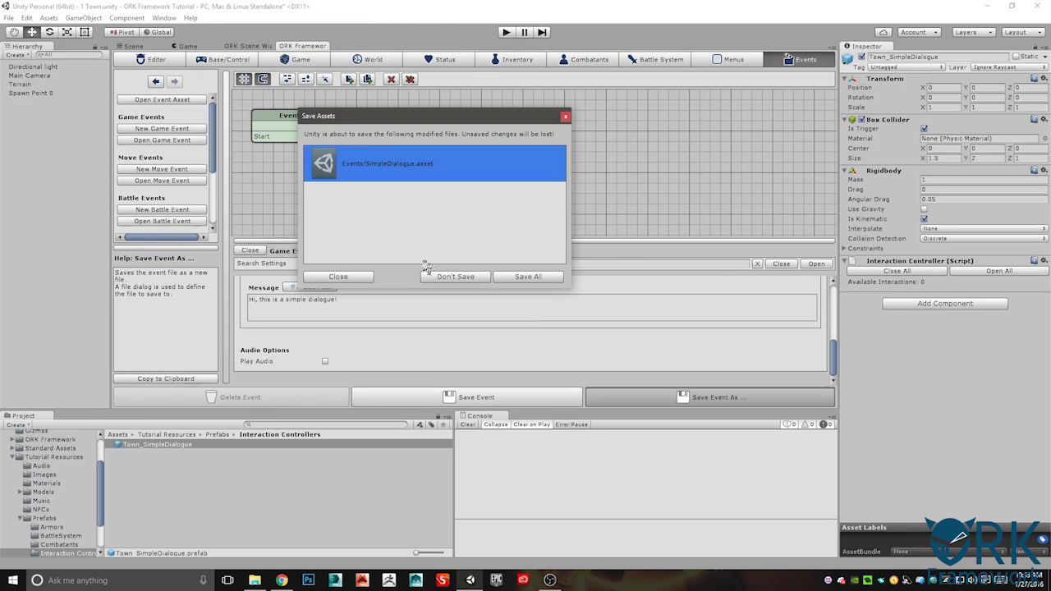
left_click(526, 277)
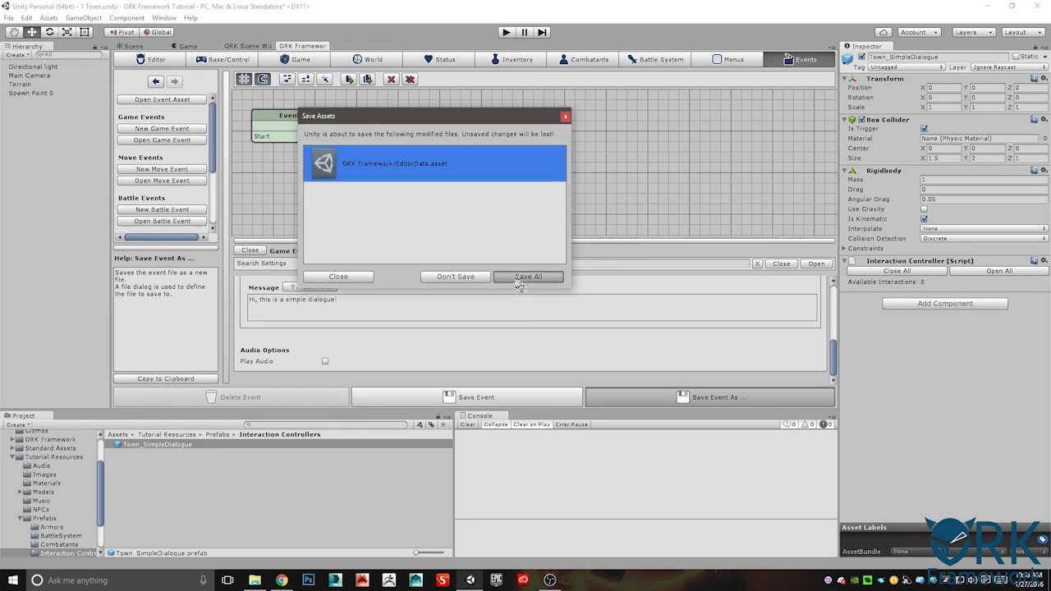
left_click(134, 46)
Drag the NPC_green prefab from the NPCs folder onto the grass beside the Town path.
scroll(441, 197, "down", 4)
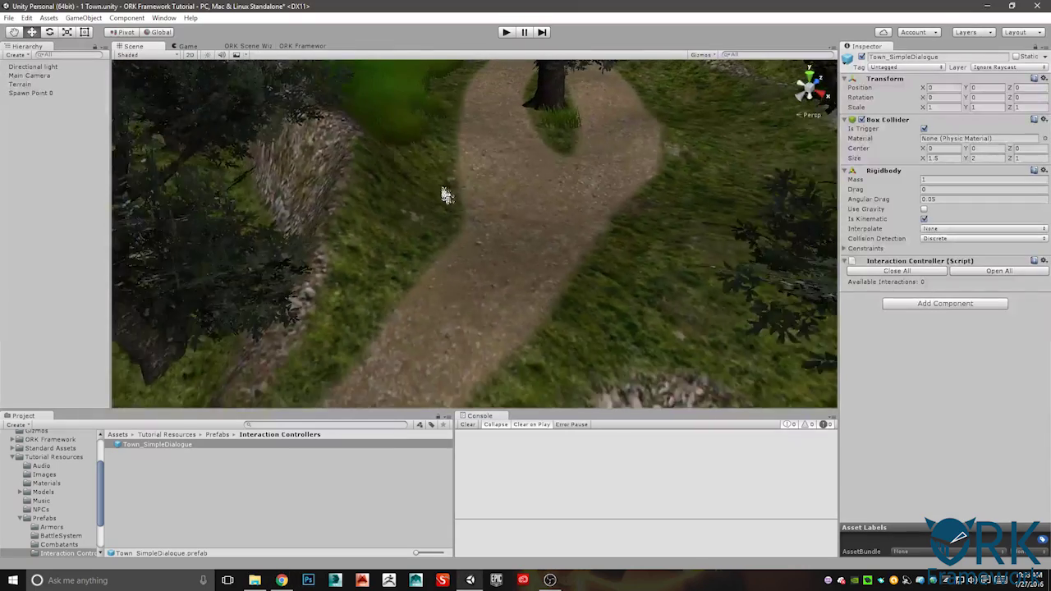
scroll(446, 196, "down", 2)
right_click_drag(469, 216, 566, 215)
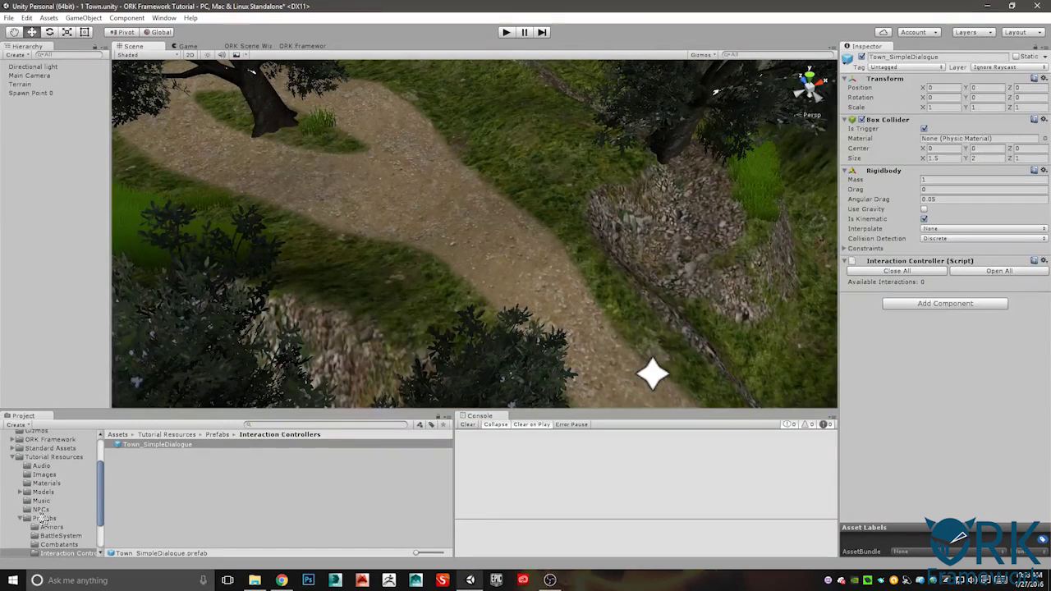
left_click(40, 509)
left_click_drag(133, 453, 564, 164)
right_click_drag(565, 164, 460, 227)
Turn NPC_green to −121.966° on Y to face the path and move it to X 35.89, Z 16.81.
key("e")
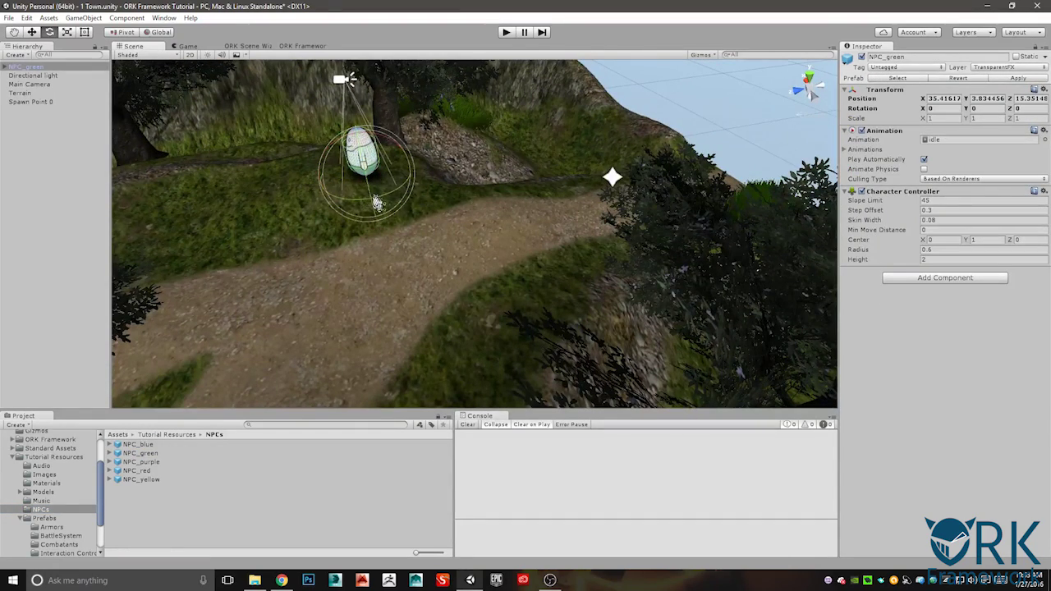
left_click_drag(376, 197, 446, 169)
key("ctrl+z")
left_click_drag(383, 199, 571, 119)
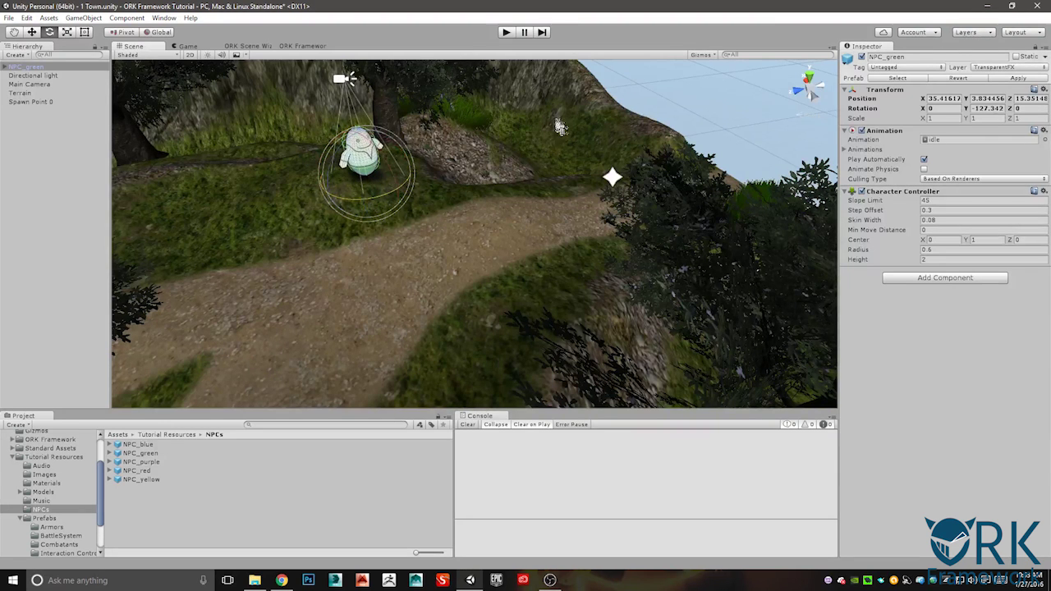
key("w")
left_click_drag(374, 182, 338, 183)
right_click_drag(338, 184, 317, 160)
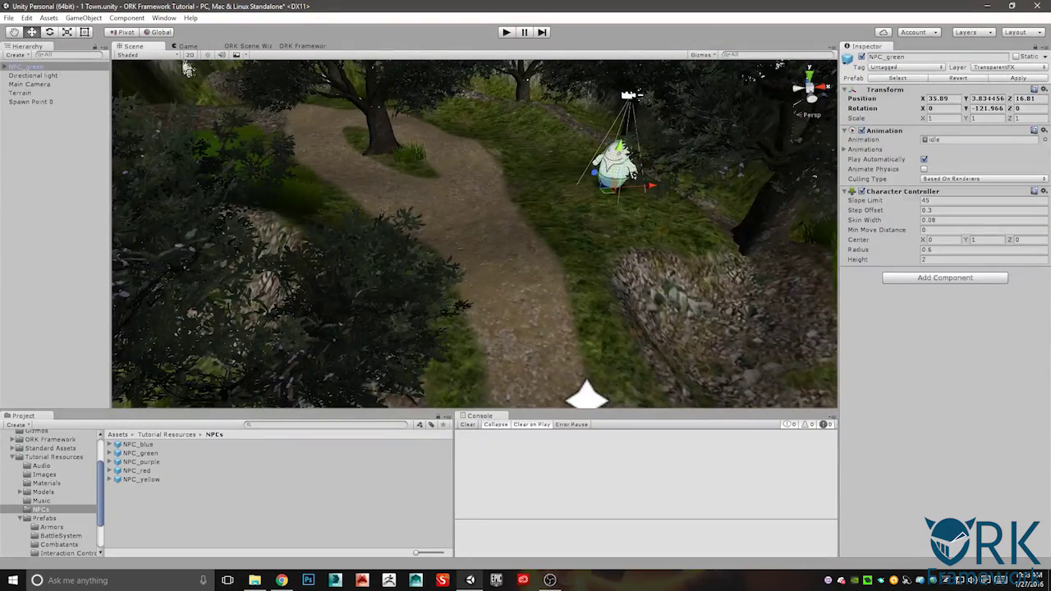
Add an Event Interaction component to NPC_green that uses the SimpleDialogue event asset.
left_click(248, 47)
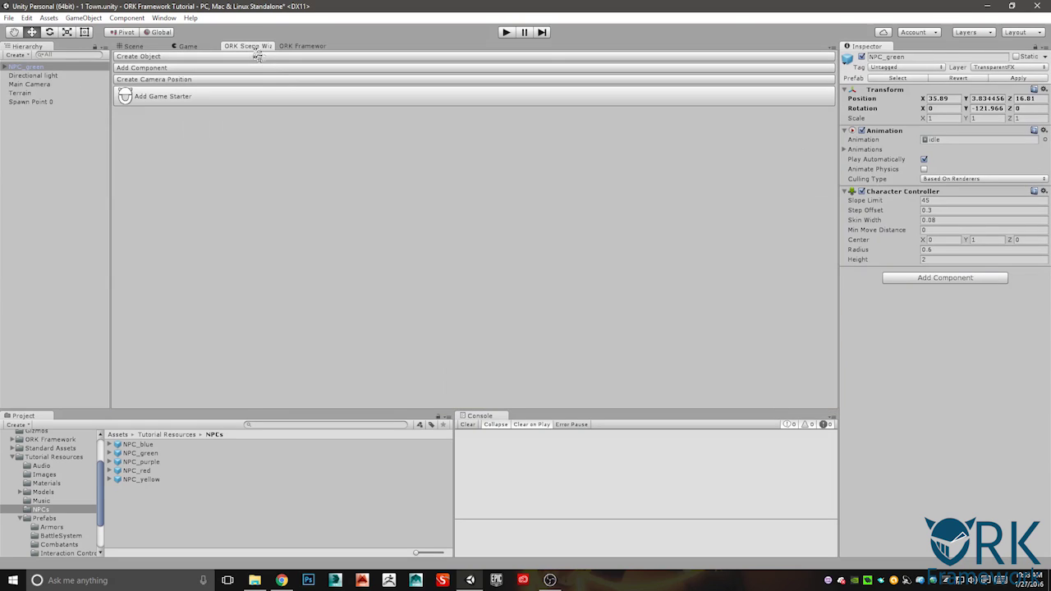
left_click(165, 68)
left_click(154, 92)
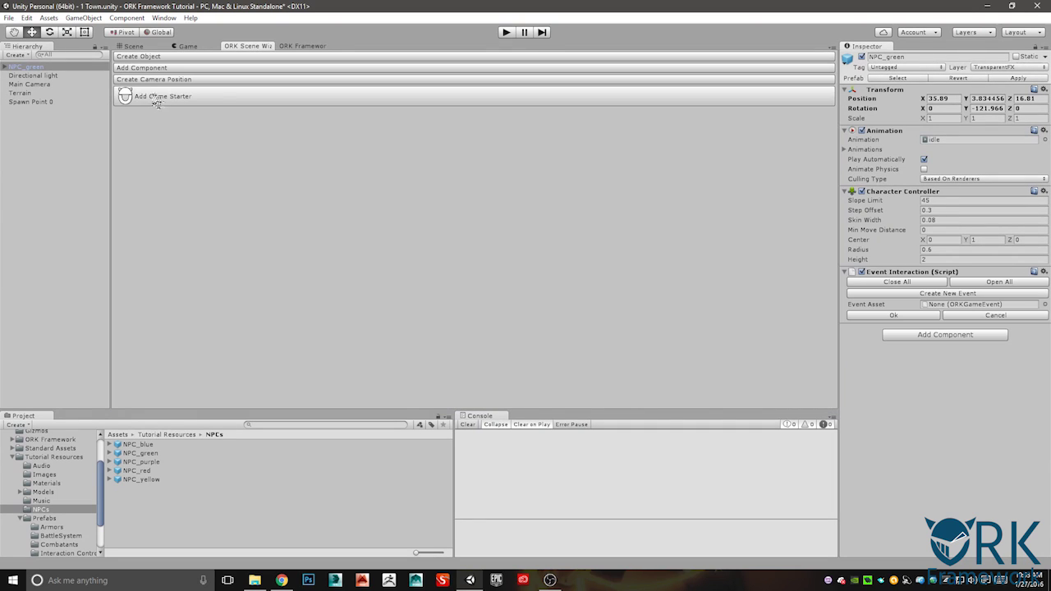
left_click(1043, 305)
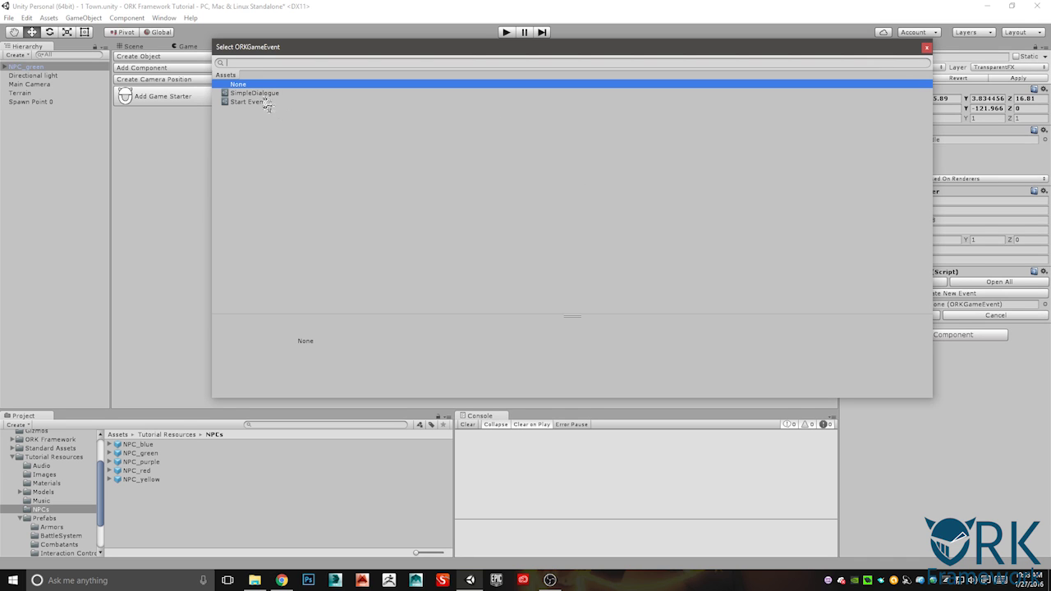
double_click(256, 93)
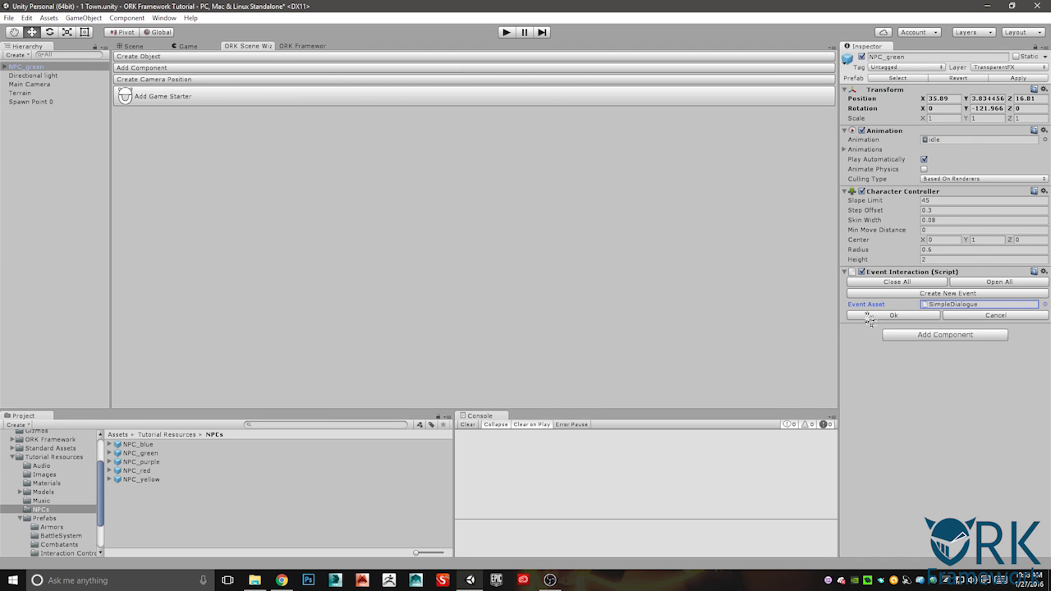
left_click(868, 316)
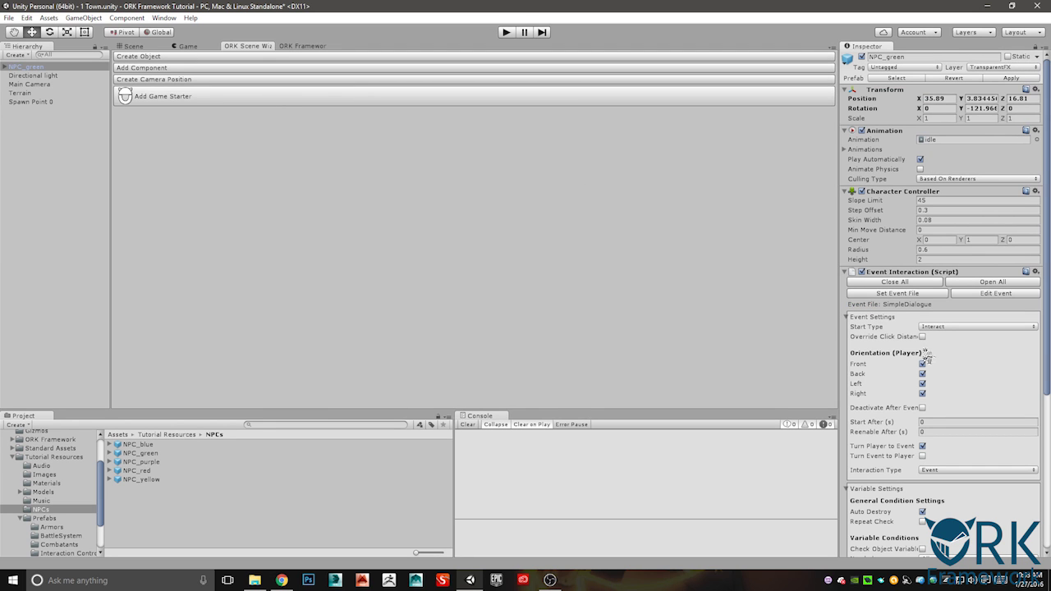
Keep the start type as Interact and enable Turn Event to Player.
left_click(945, 328)
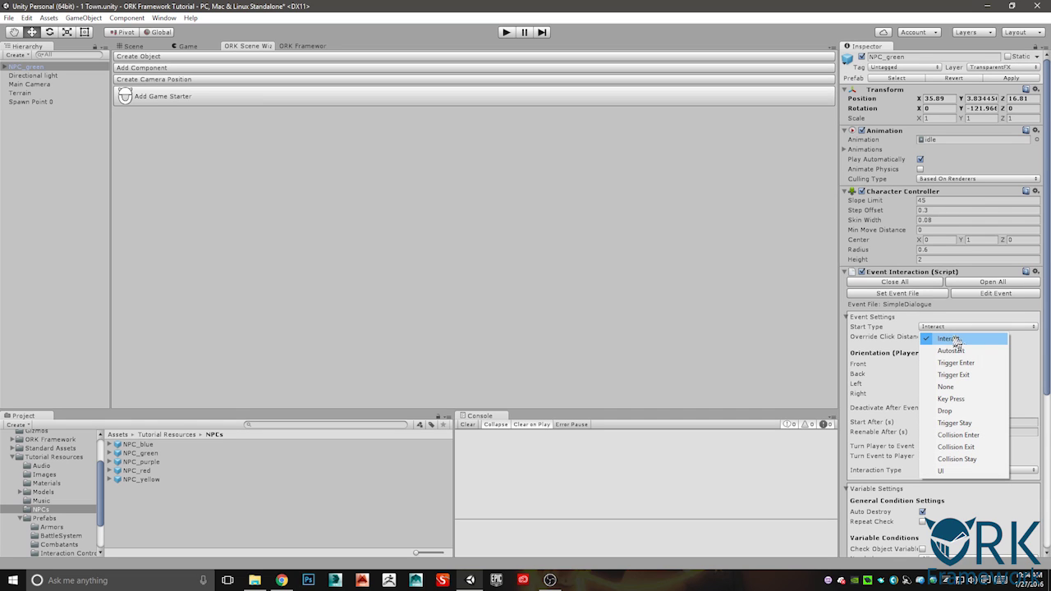
left_click(952, 339)
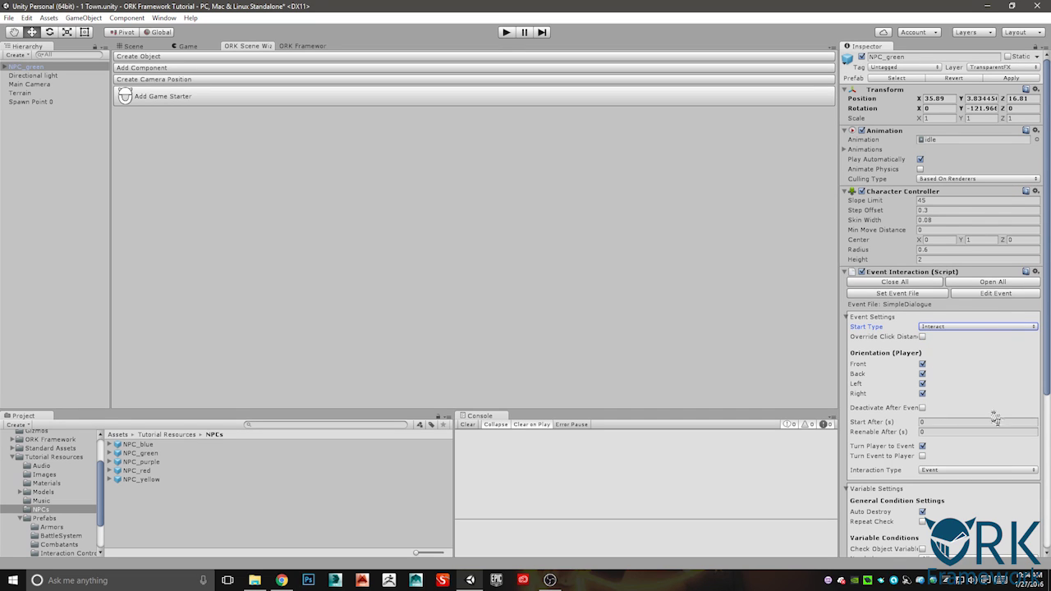
scroll(985, 415, "down", 2)
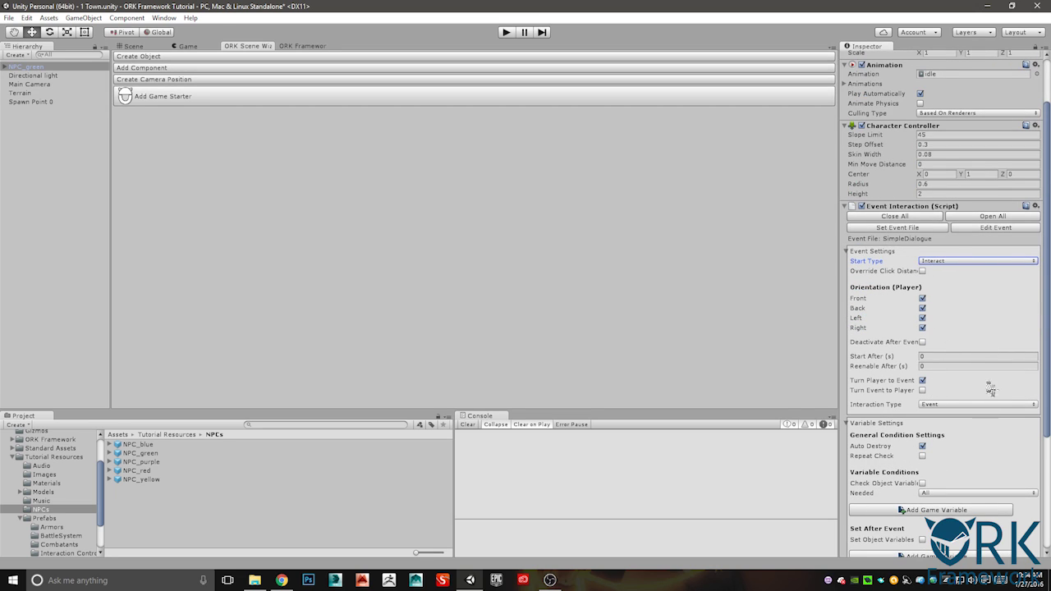
left_click(922, 391)
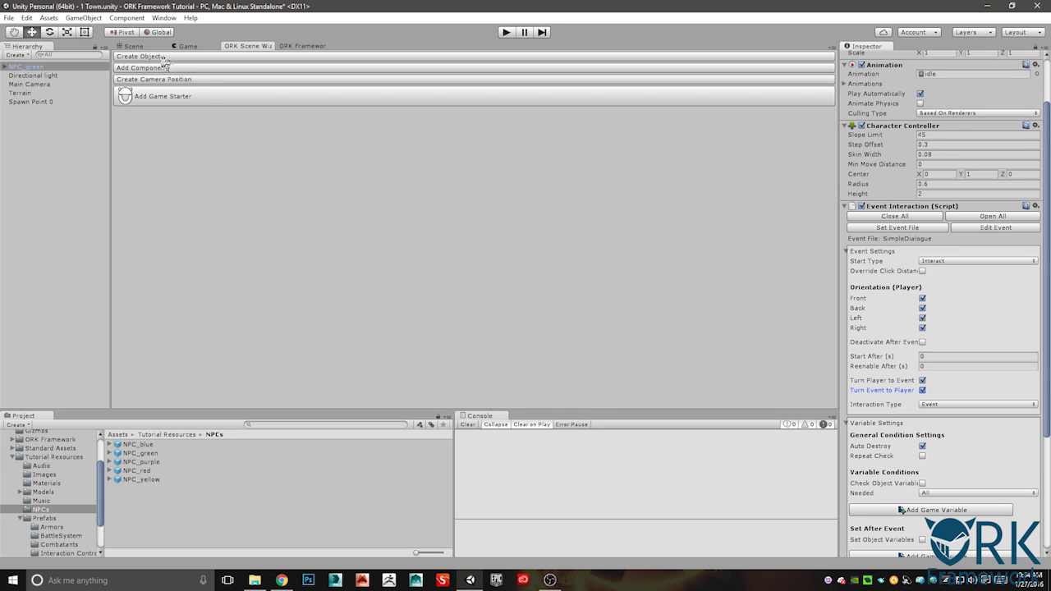
left_click(129, 47)
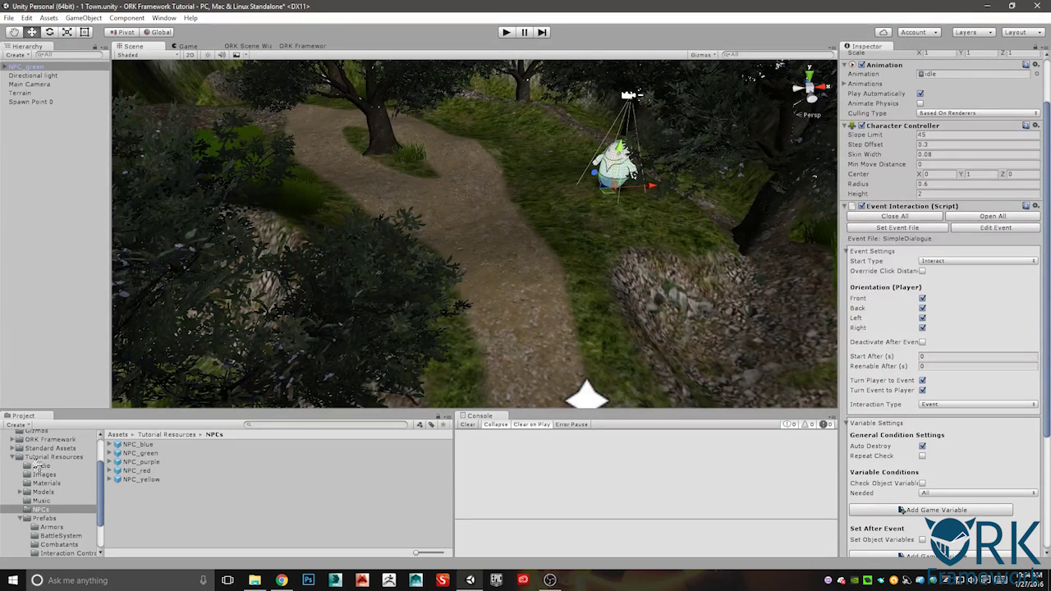
Open the 0 Main Menu scene, saving the modified Town scene first.
scroll(56, 528, "down", 3)
left_click(41, 535)
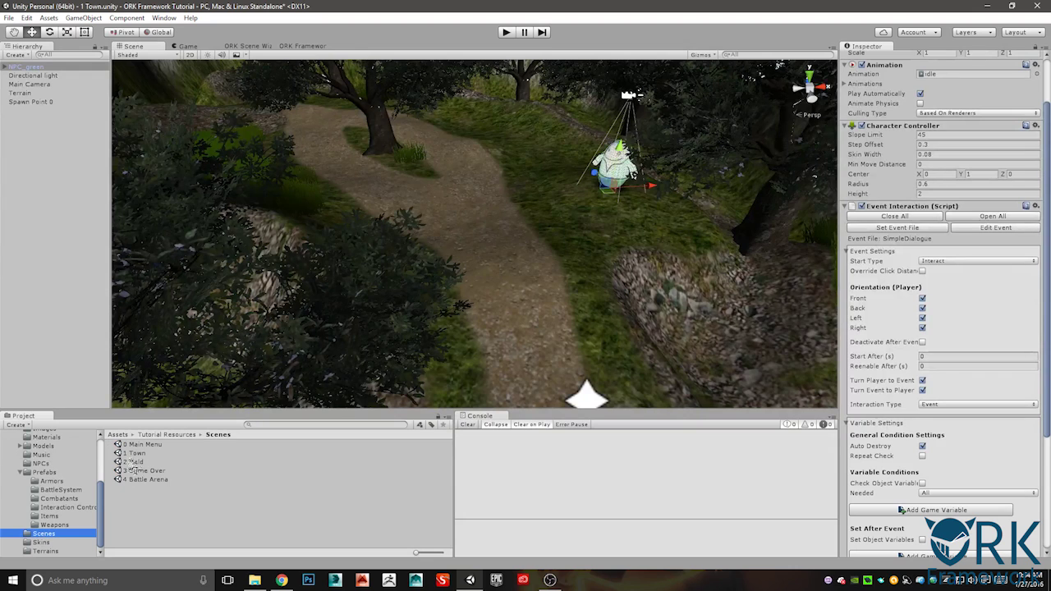
left_click(136, 445)
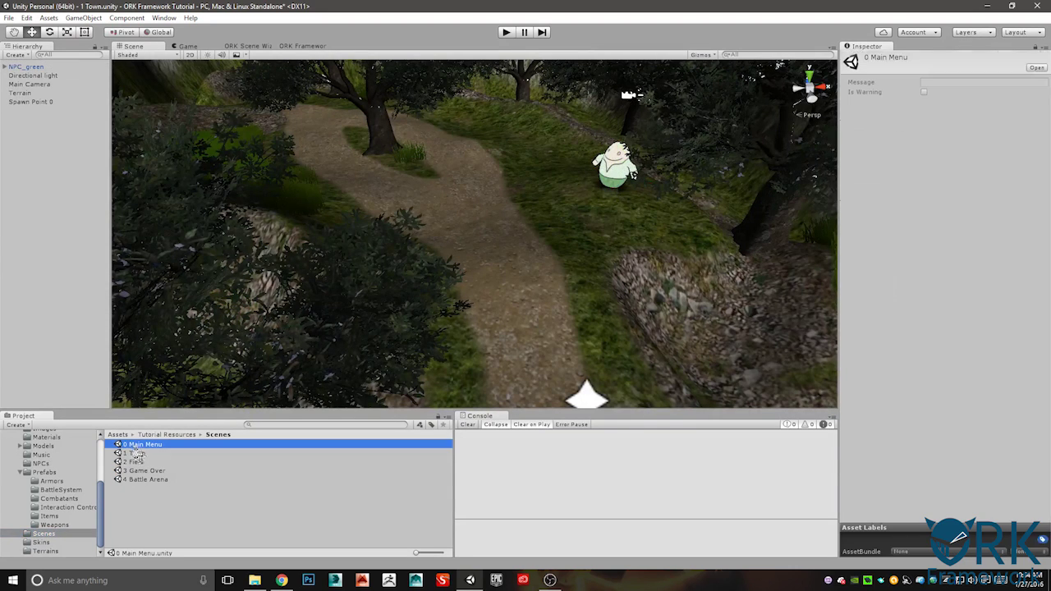
double_click(136, 447)
left_click(513, 311)
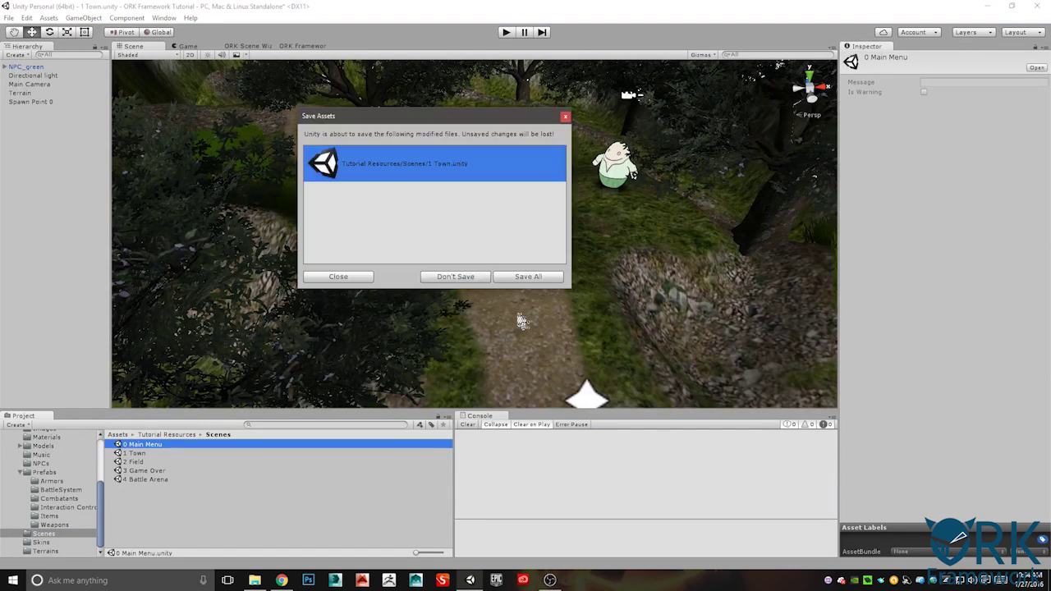
left_click(519, 279)
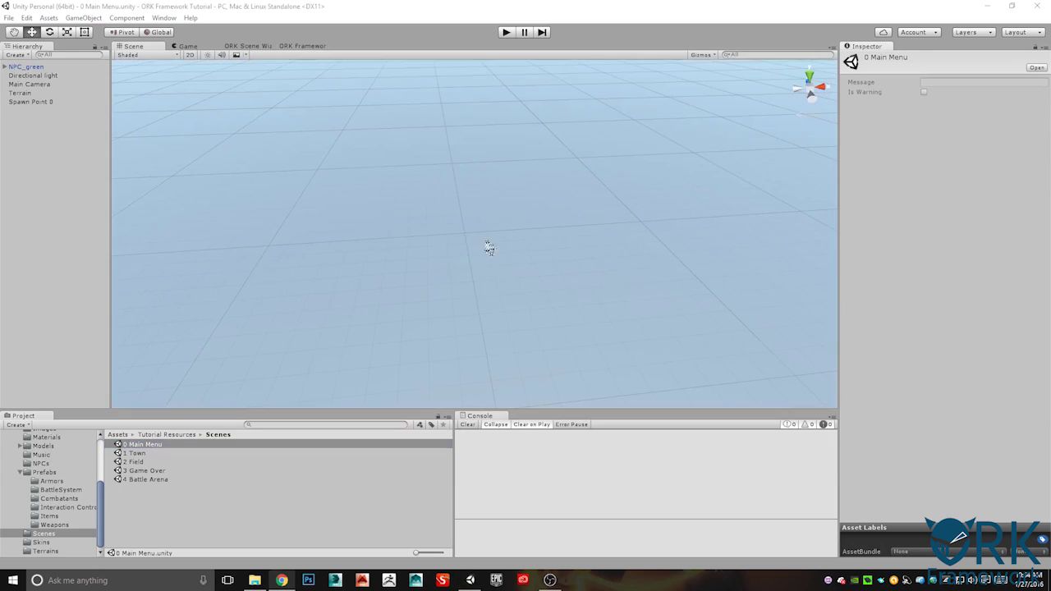
Start a new game, walk the player to the green NPC and interact to trigger its dialogue.
left_click(506, 32)
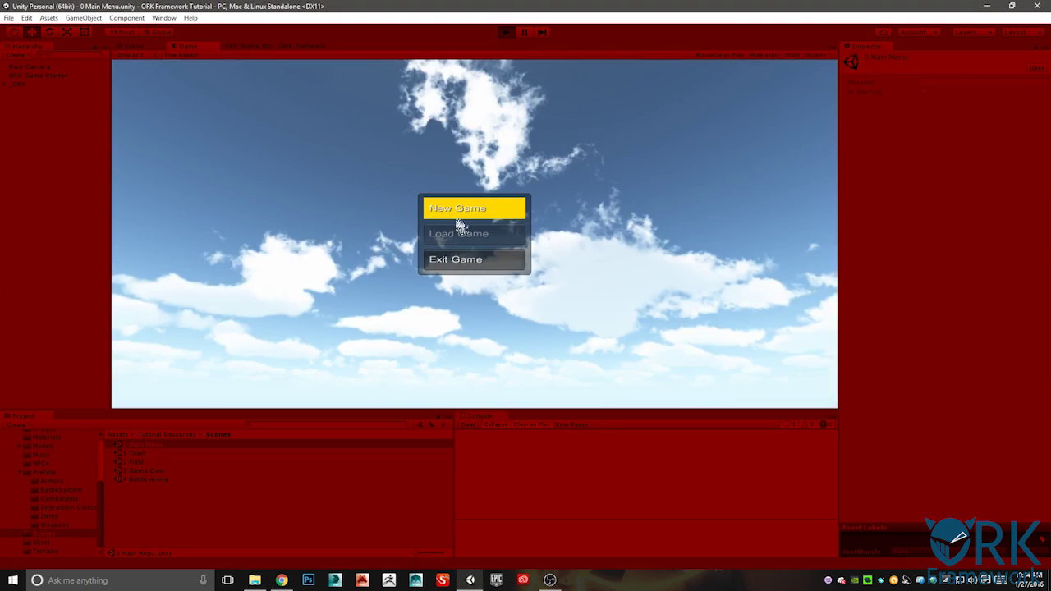
left_click(458, 218)
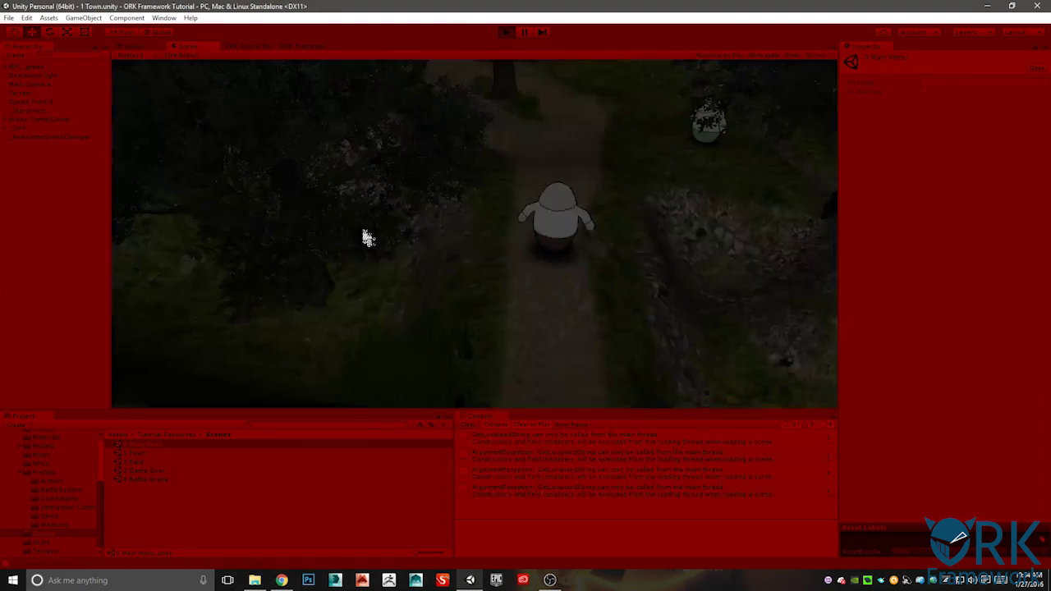
key("w")
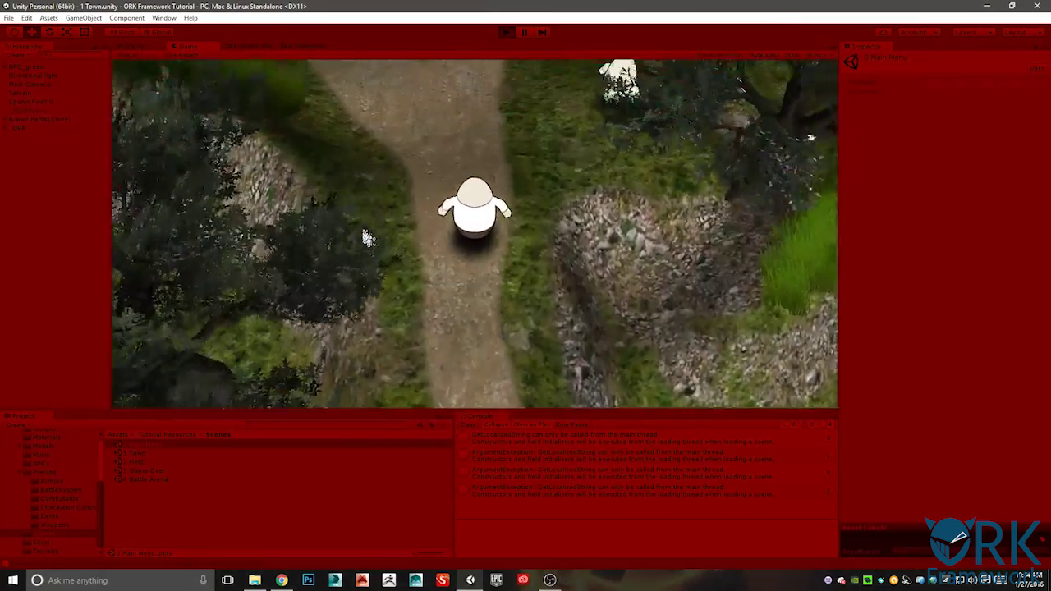
key("w")
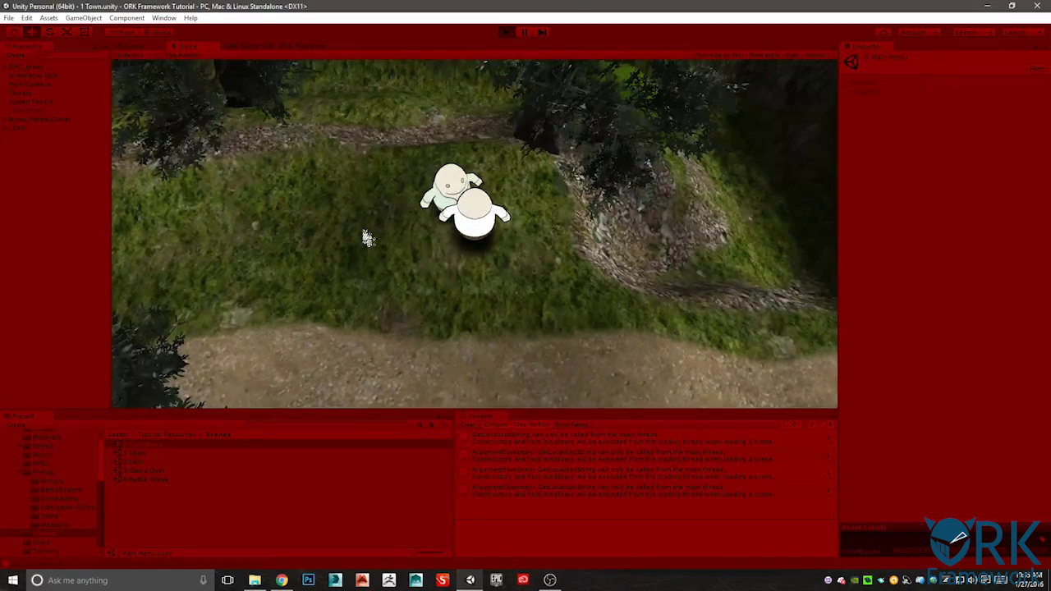
key("Return")
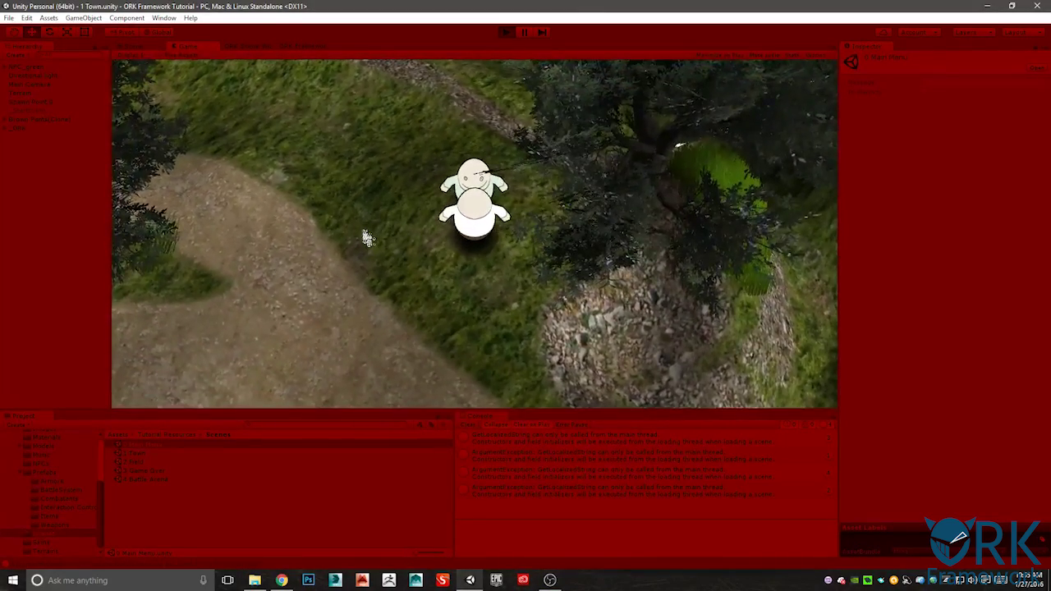
key("Up")
key("Up")
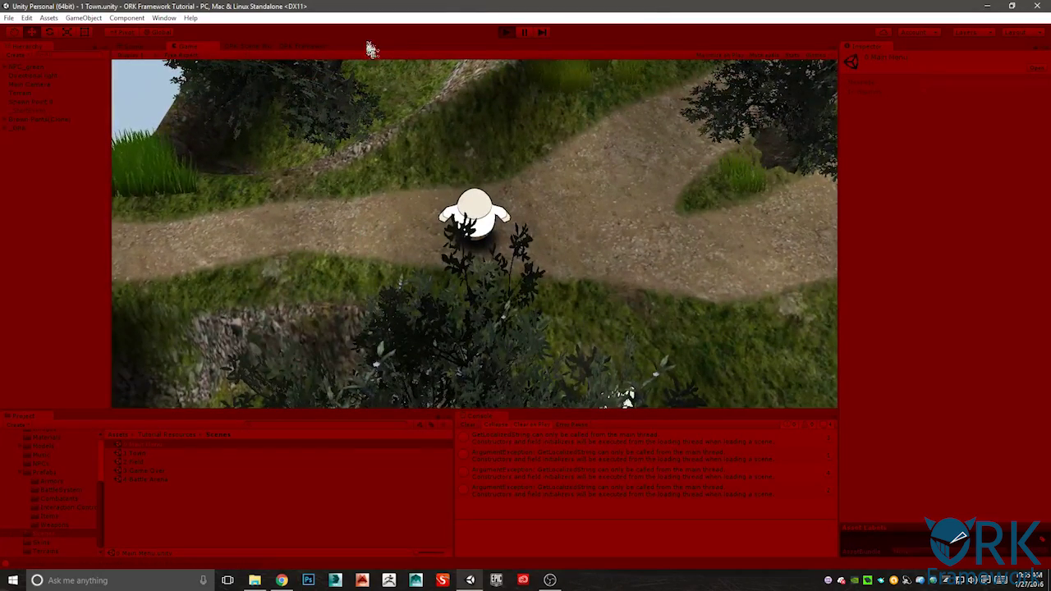
In the Scene view, select Brown Pants(Clone)'s Interaction Controller child to reveal its box collider.
left_click(141, 50)
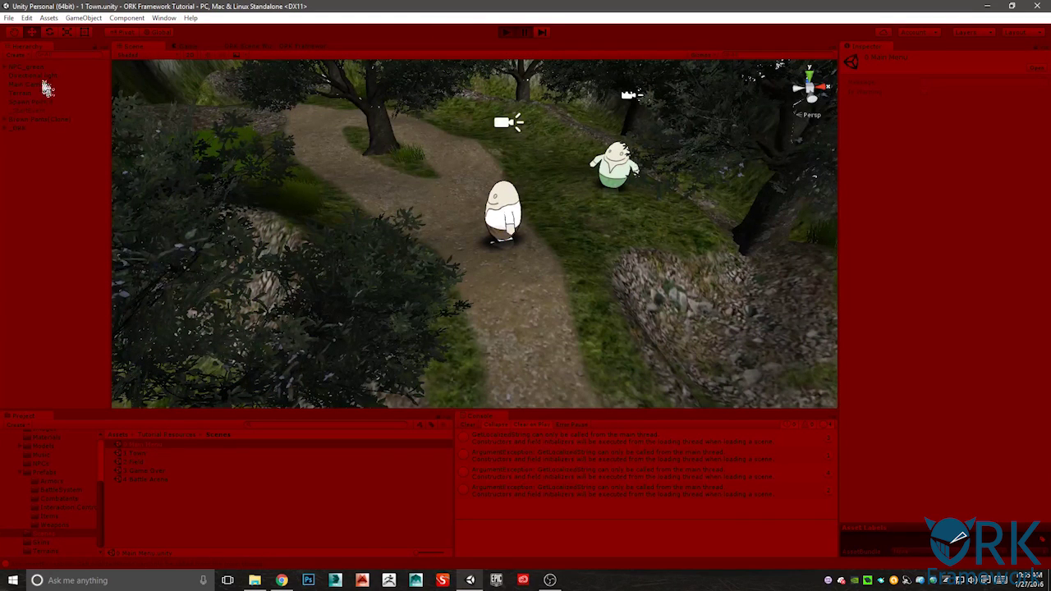
left_click(26, 121)
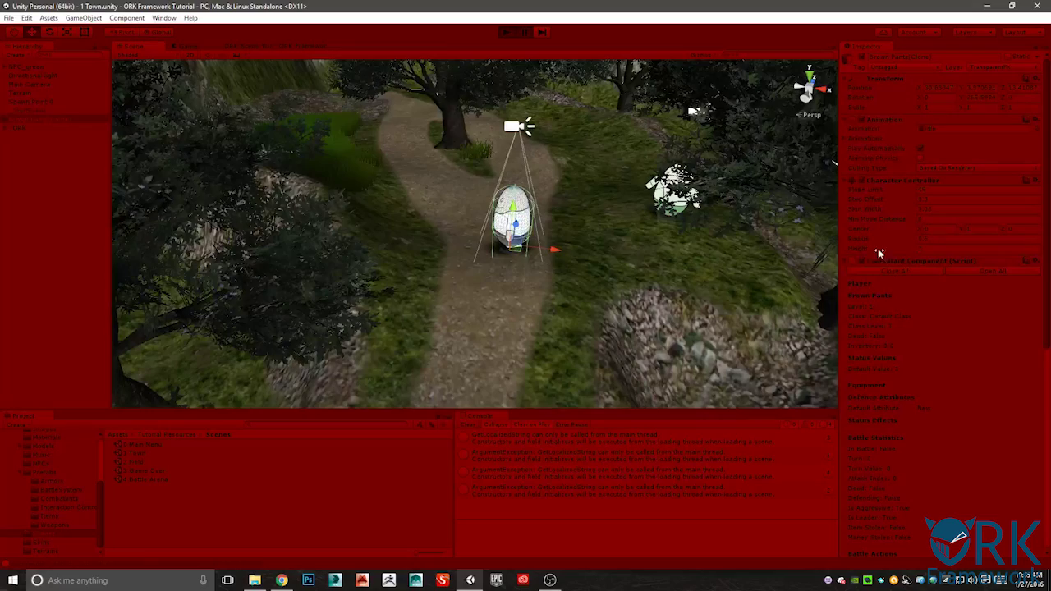
left_click(5, 120)
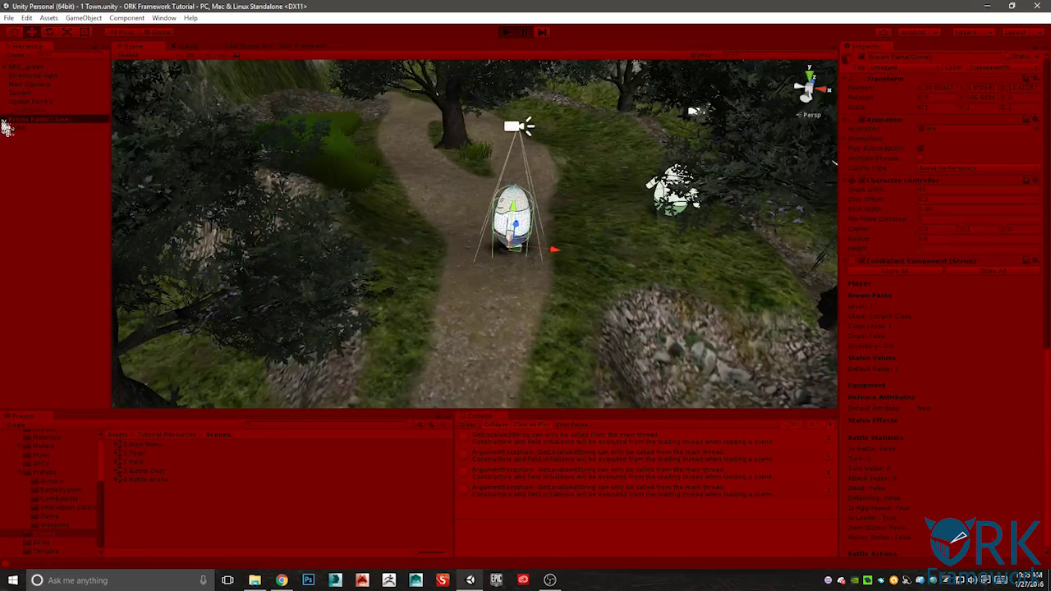
left_click(35, 163)
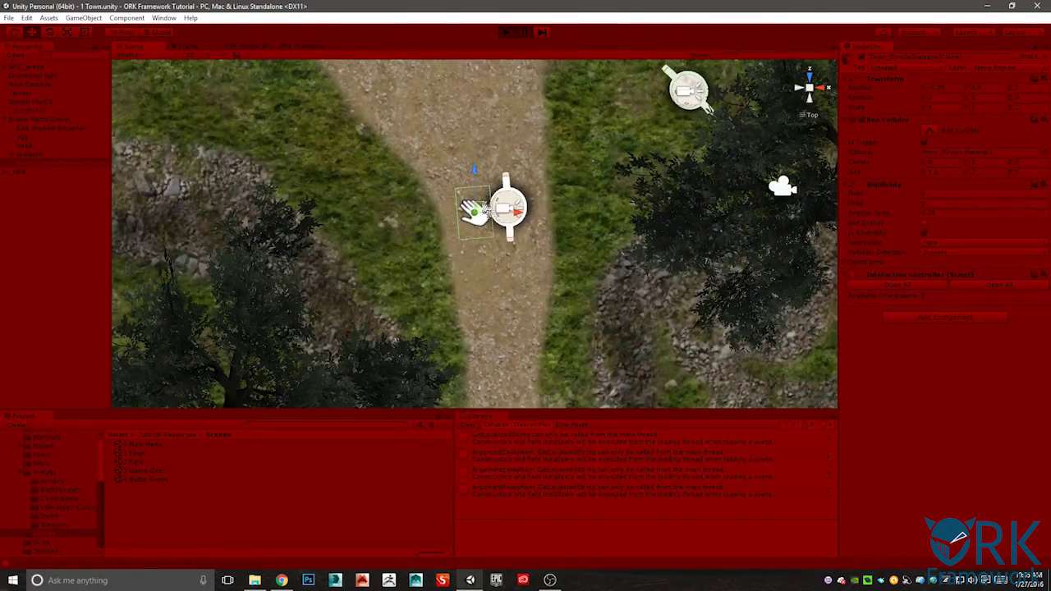
key("e")
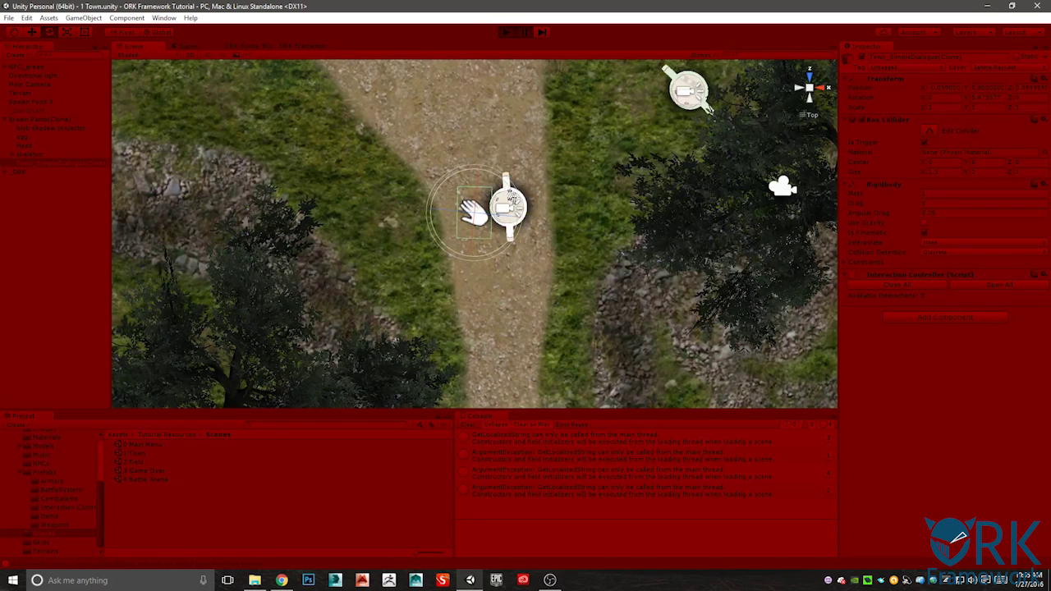
key("w")
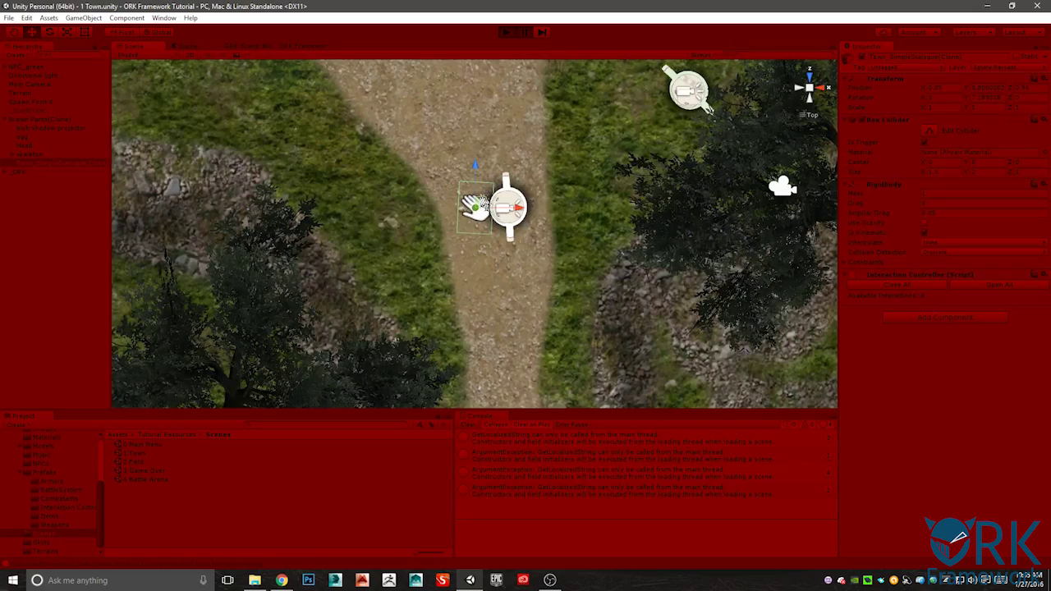
left_click(809, 115)
Walk back to the green NPC, open its simple dialogue, close it with Ok, and stop play mode.
left_click_drag(784, 143, 679, 220, "alt")
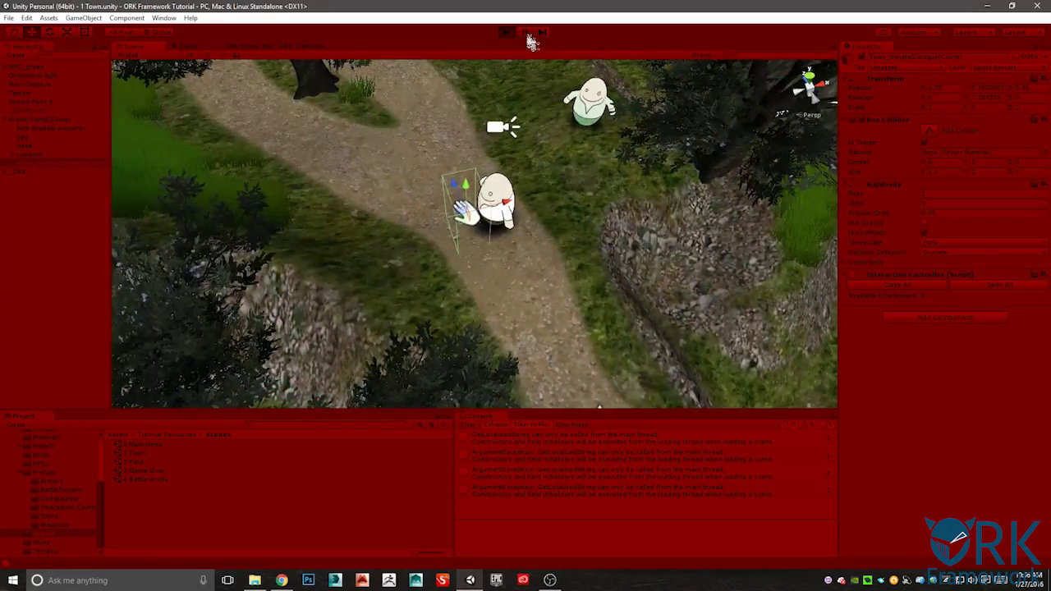
left_click(519, 34)
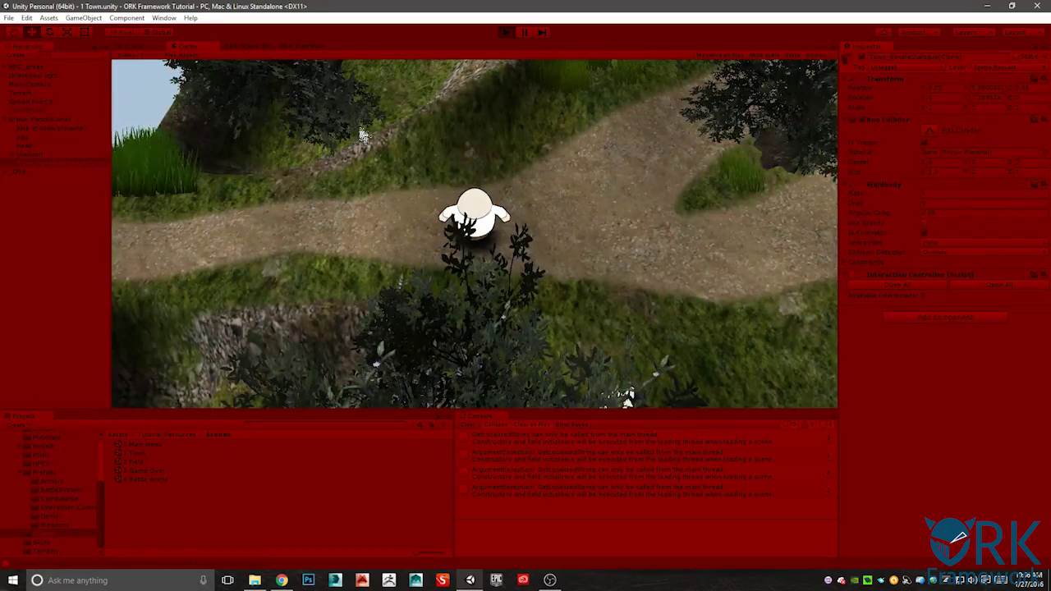
key("w")
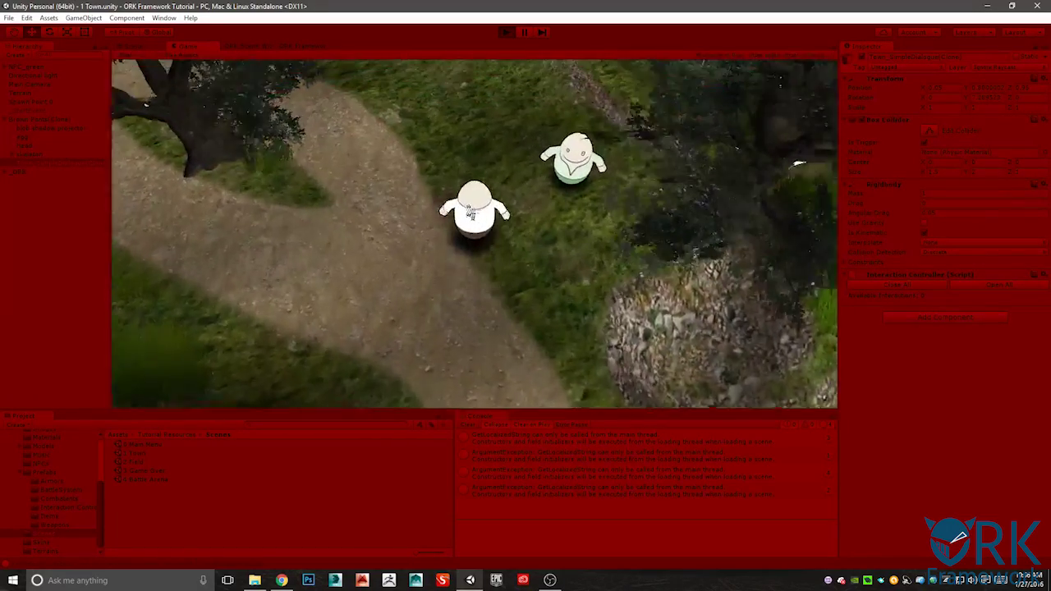
key("w")
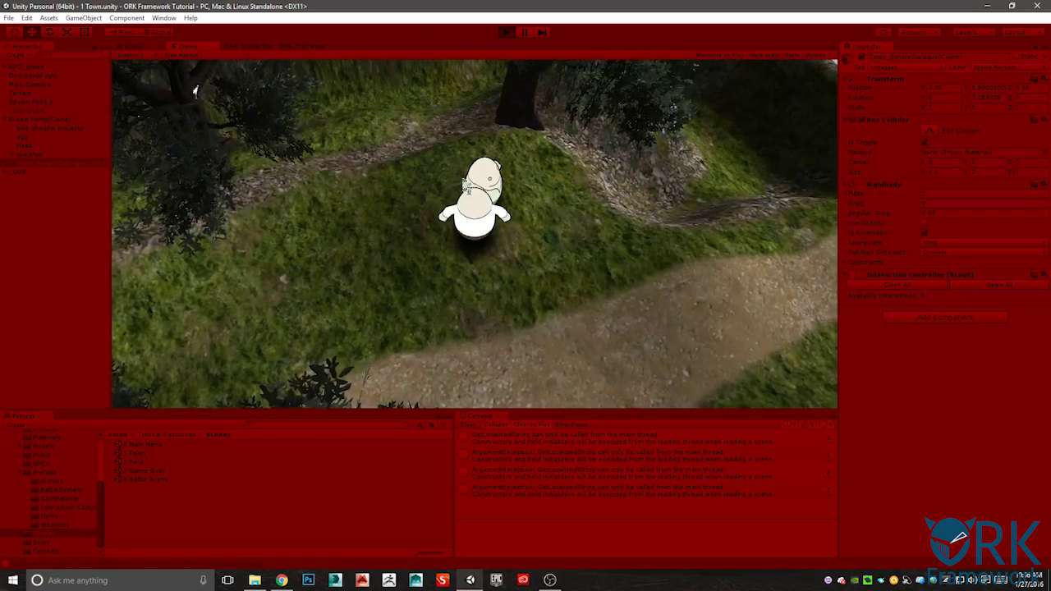
key("Return")
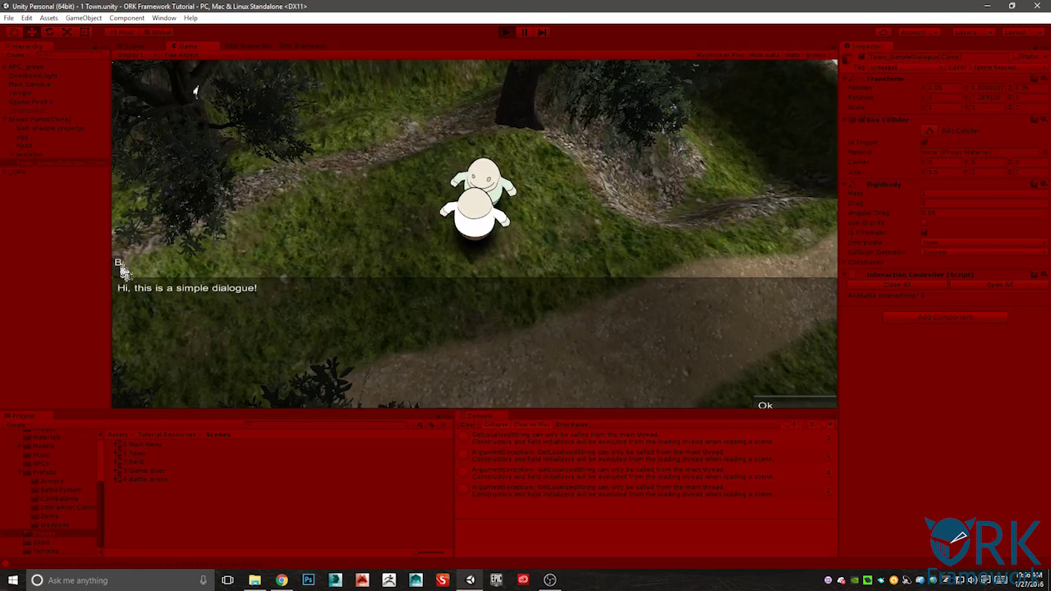
left_click(763, 410)
left_click(506, 32)
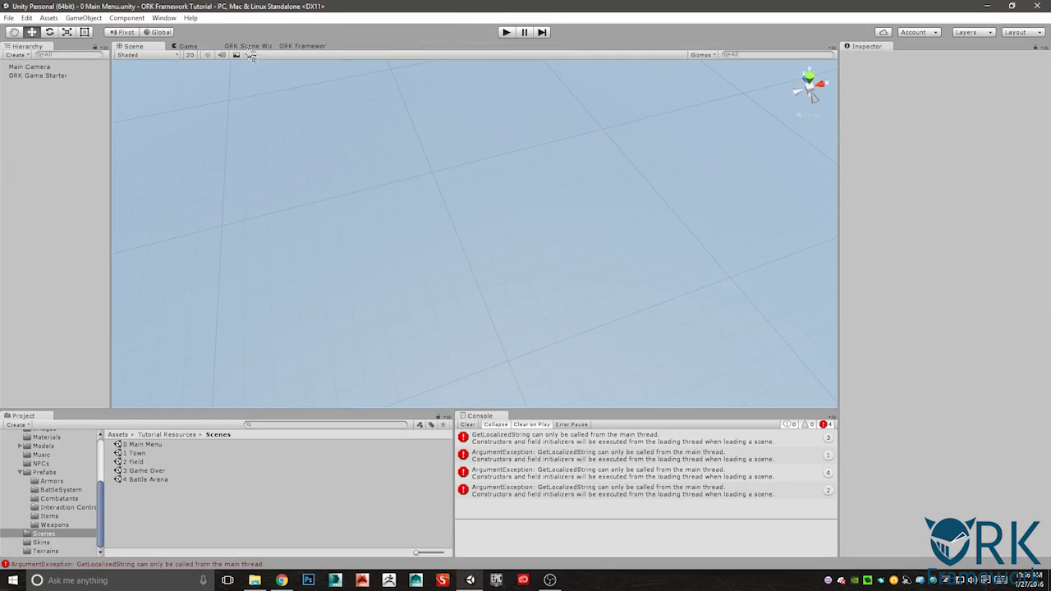
Set the Bottom Dialogue GUI box's Name Box Bounds width to 200 in ORK Framework.
left_click(302, 46)
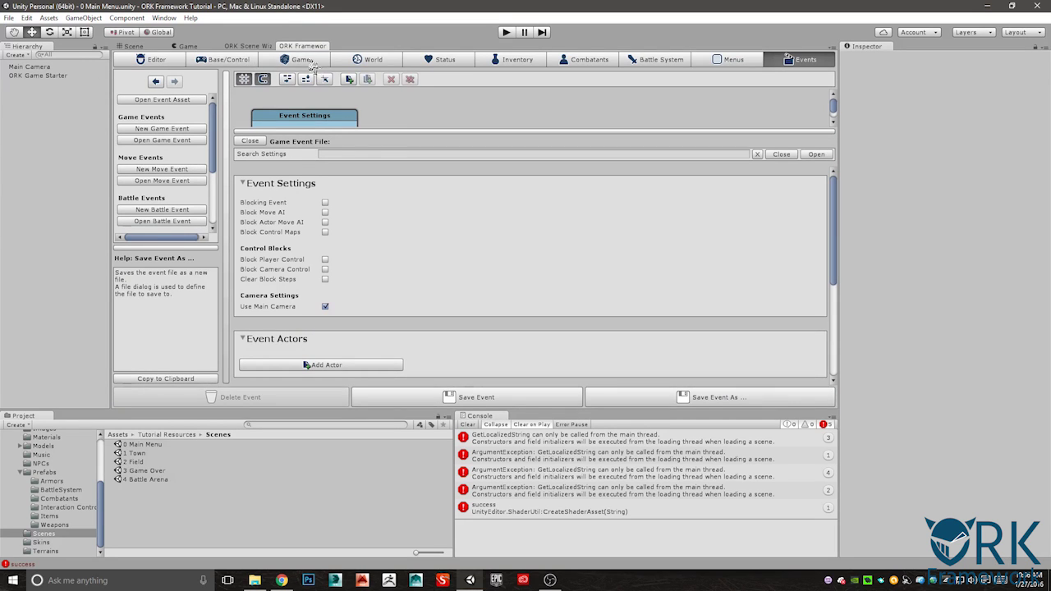
left_click(714, 60)
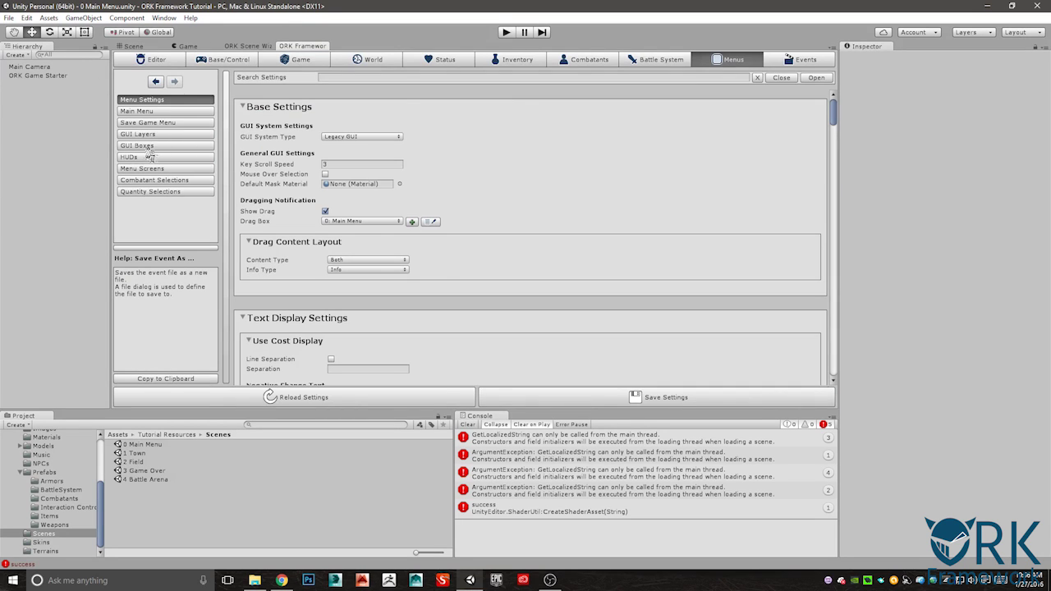
left_click(149, 147)
scroll(577, 223, "down", 2)
scroll(533, 213, "up", 2)
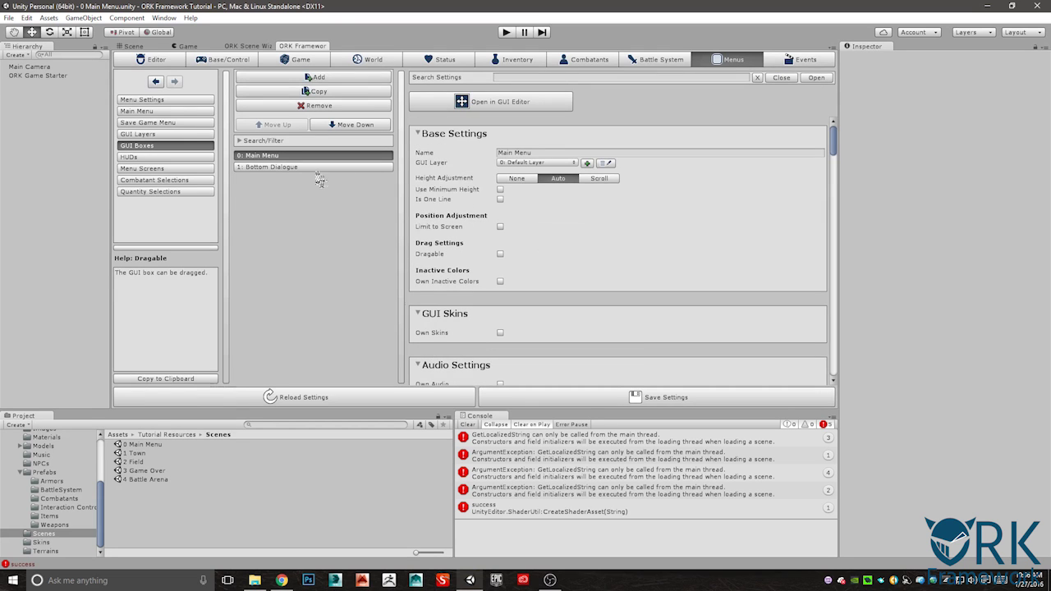
left_click(305, 168)
scroll(581, 265, "down", 6)
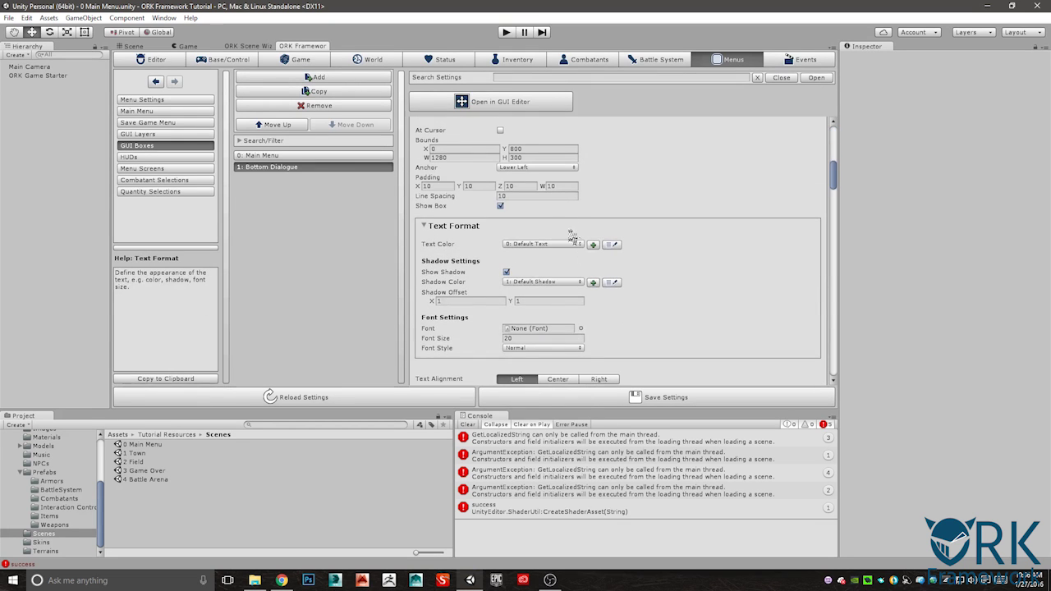
scroll(539, 233, "down", 5)
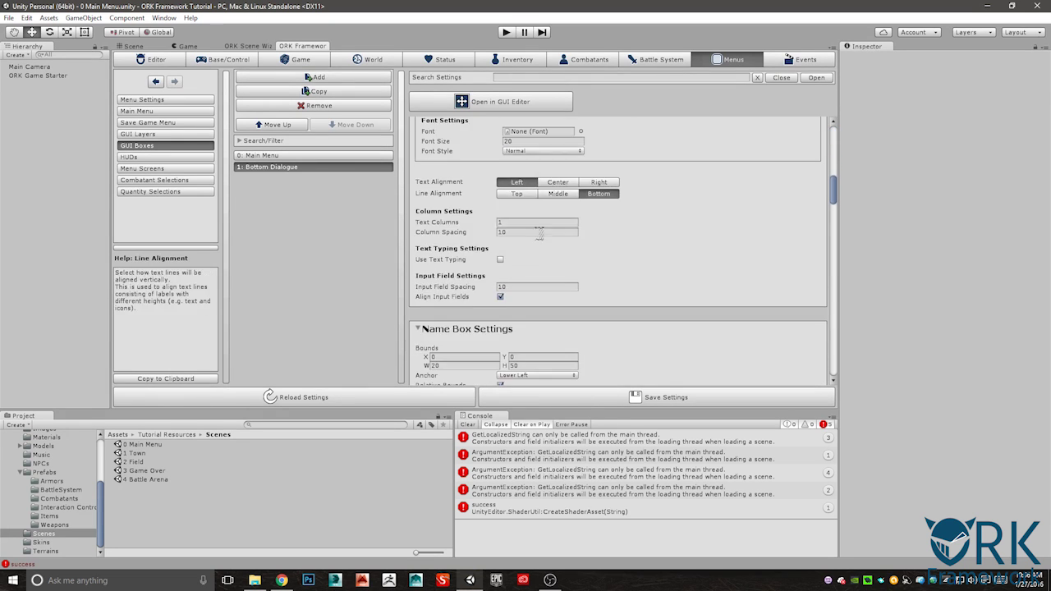
scroll(558, 294, "down", 1)
left_click(466, 266)
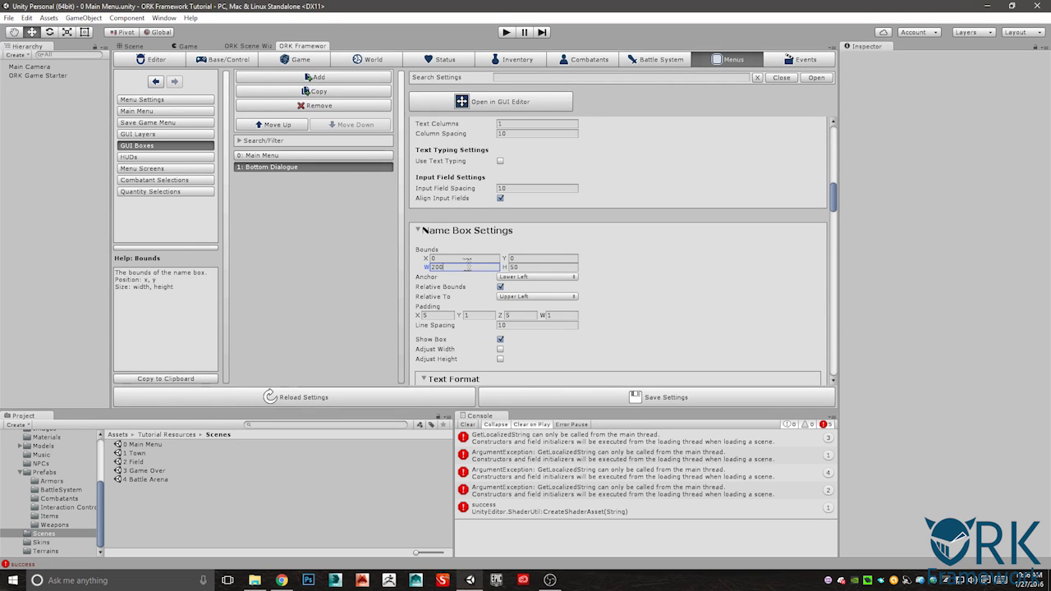
Save and confirm the ORK settings change, then save all modified assets.
left_click(664, 399)
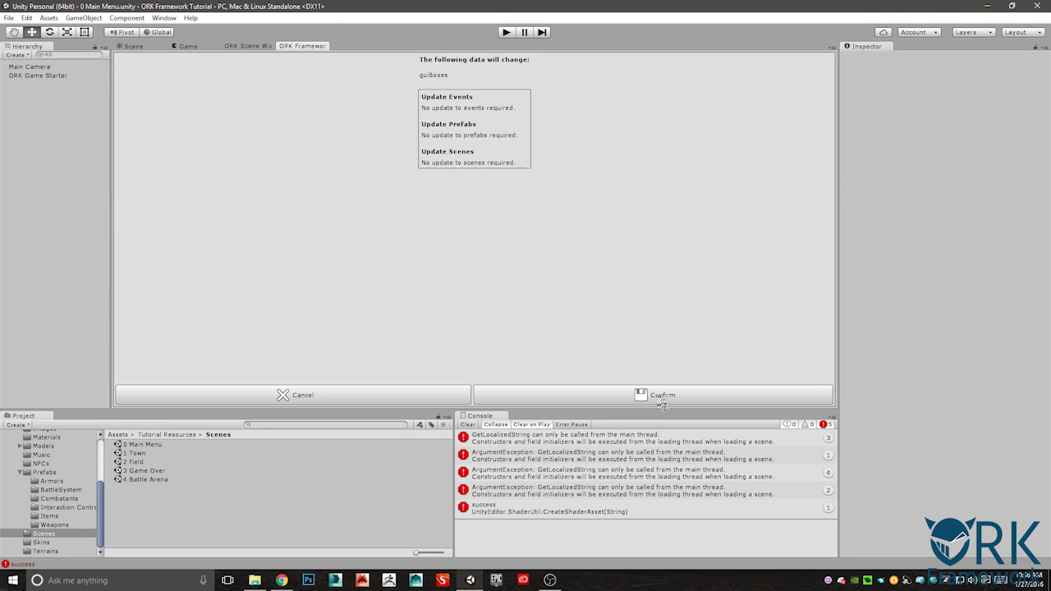
left_click(671, 398)
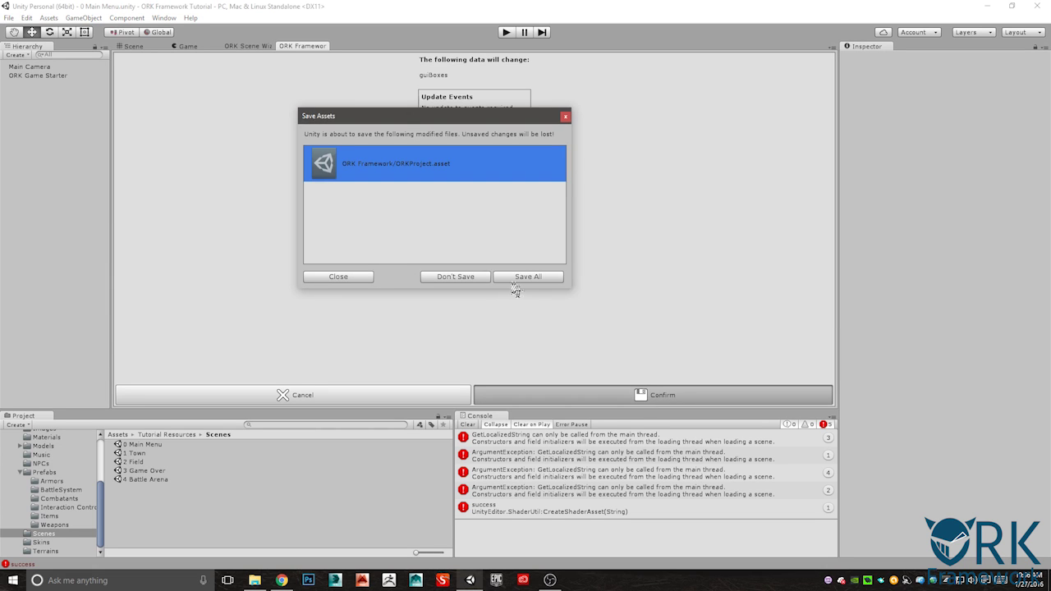
left_click(517, 279)
left_click(512, 277)
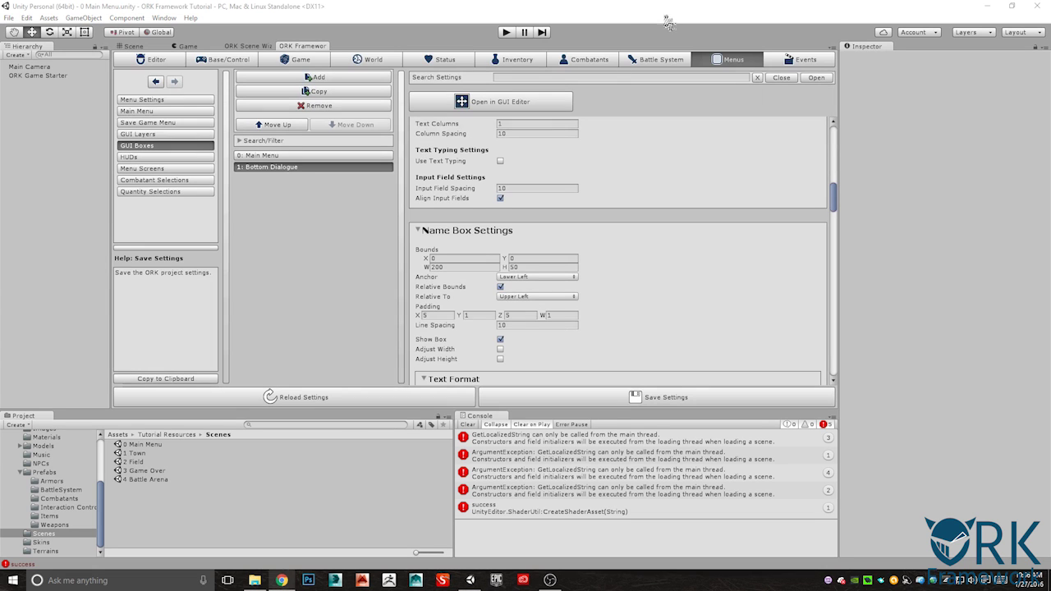
left_click(505, 32)
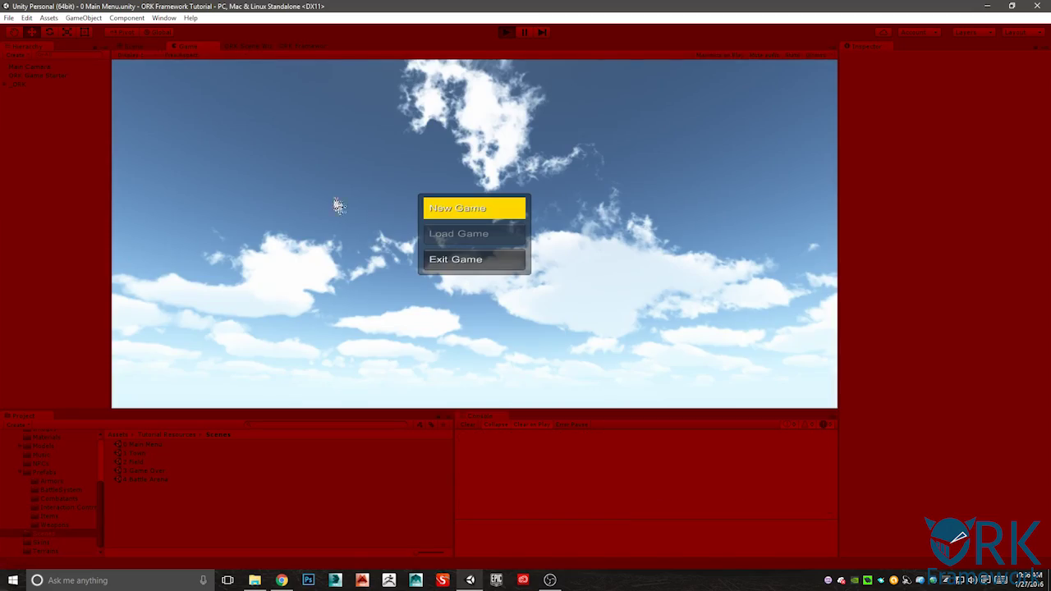
Start a new game, talk to the green NPC, dismiss the Brown Pants dialogue, and stop the game.
left_click(471, 209)
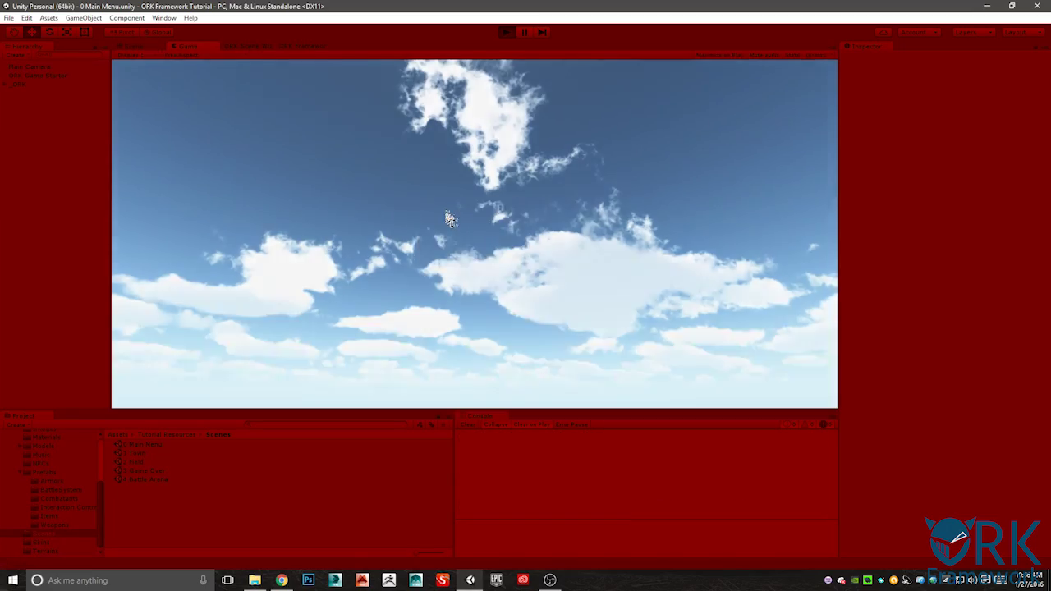
key("w")
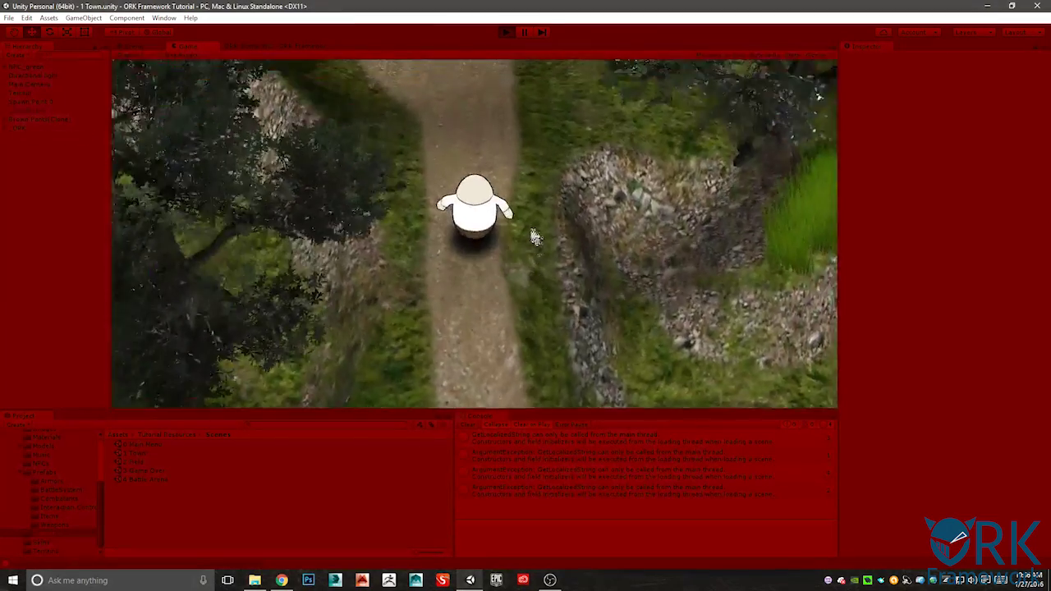
key("w")
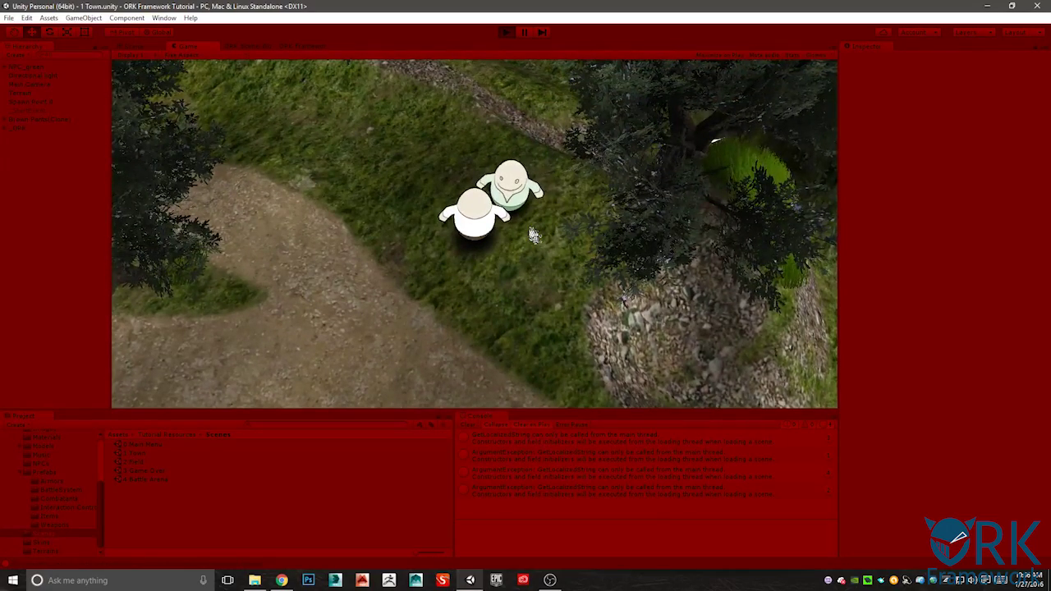
key("Return")
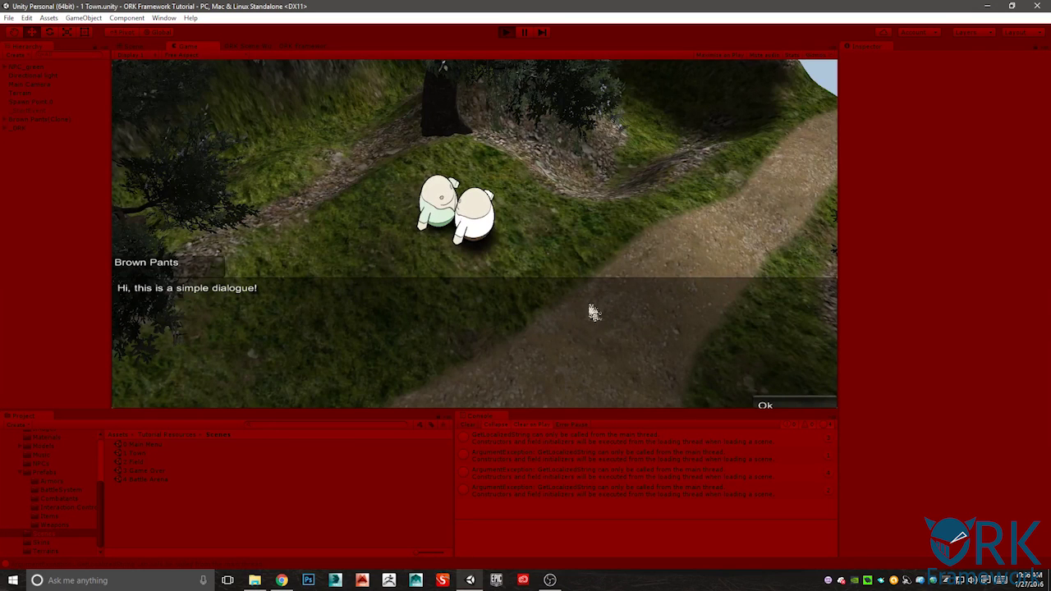
left_click(795, 406)
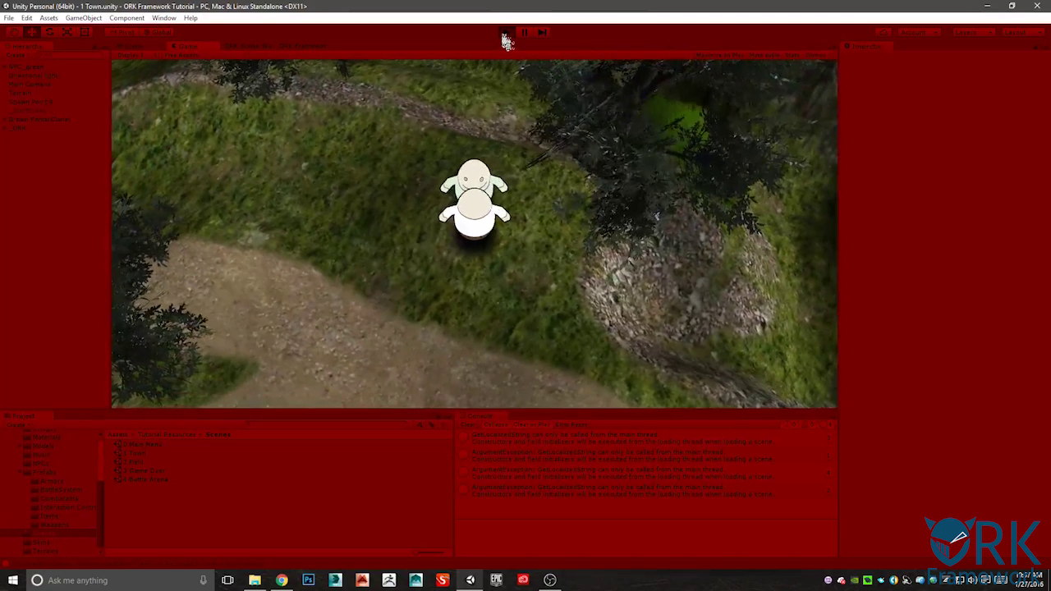
left_click(505, 34)
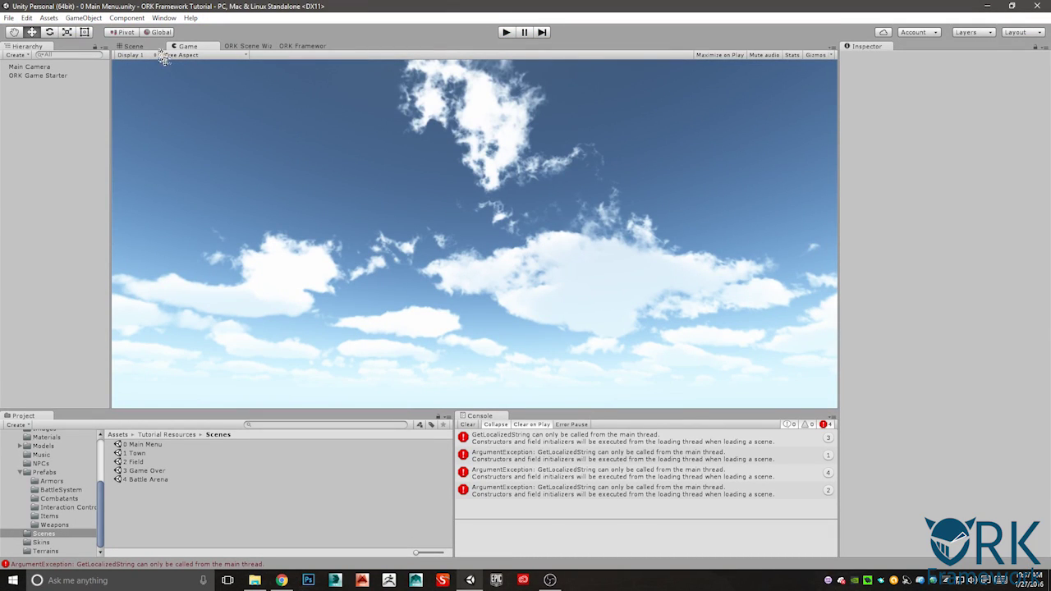
Run a new game, select Player (Clone) and its interaction controller in the Scene view, then stop.
left_click(509, 32)
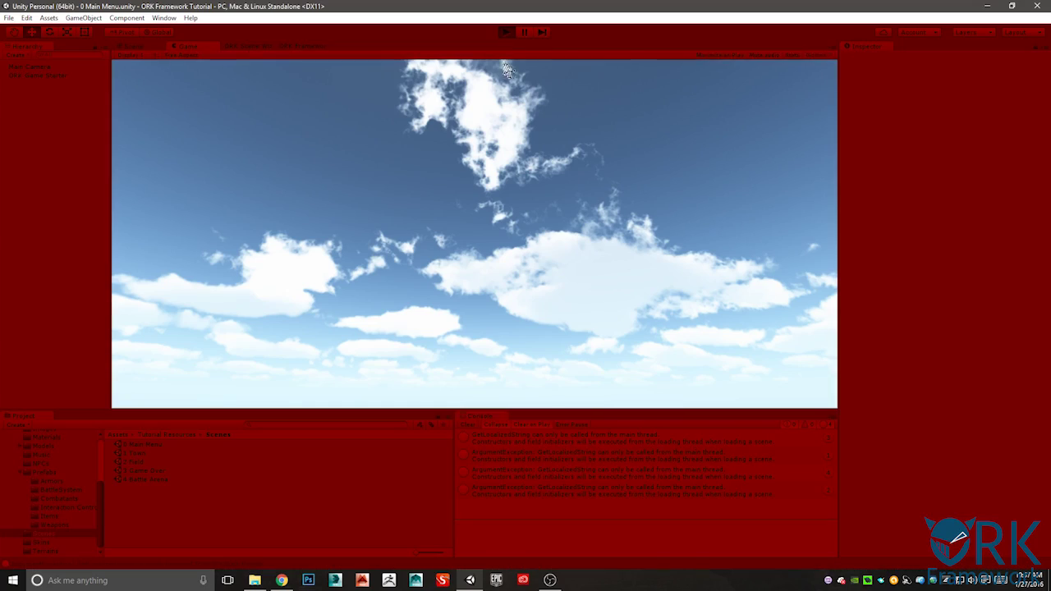
left_click(468, 205)
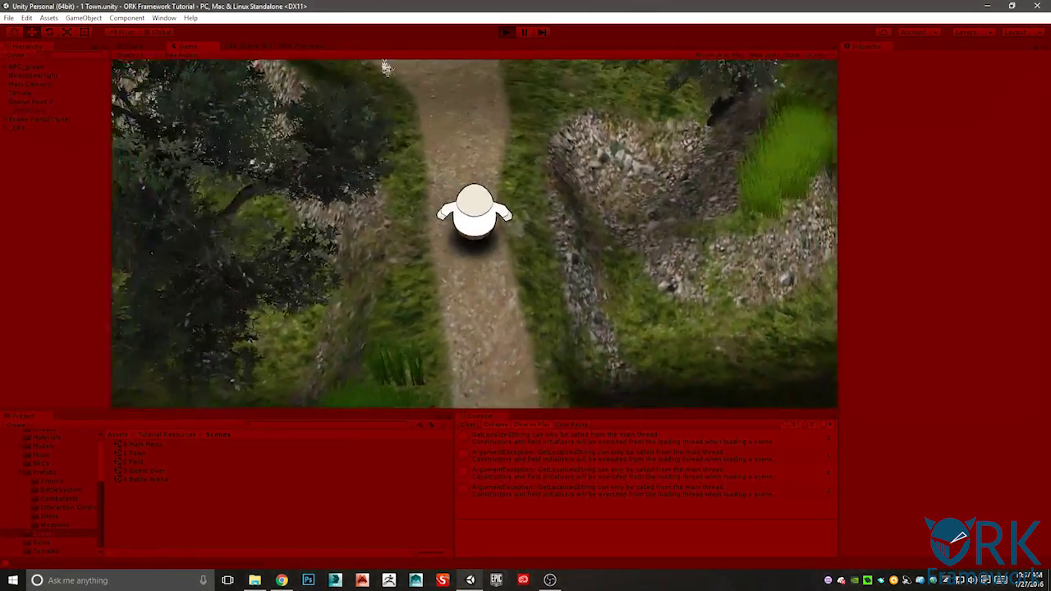
left_click(141, 46)
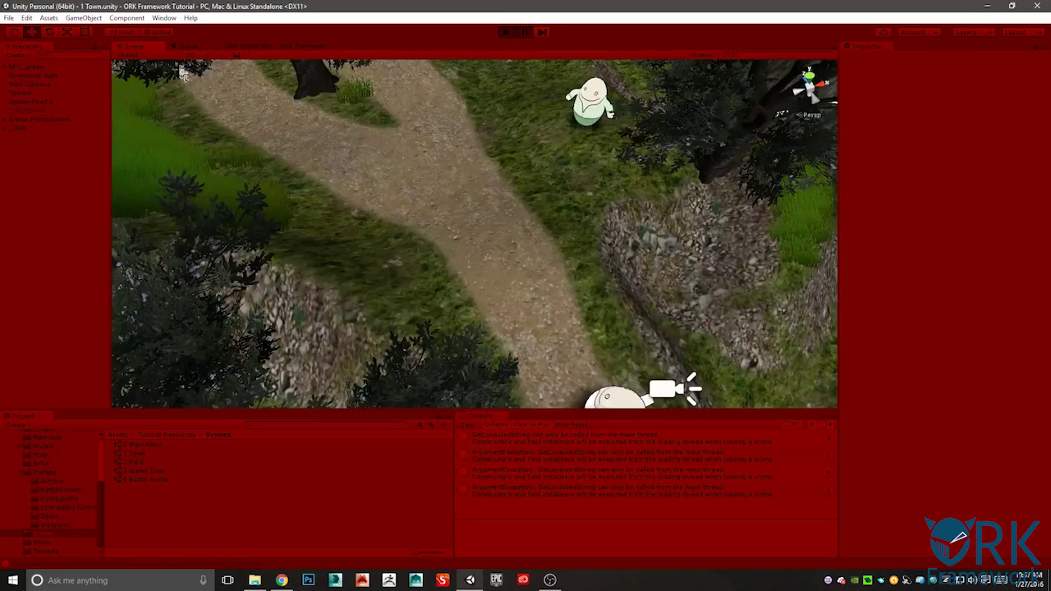
left_click(23, 120)
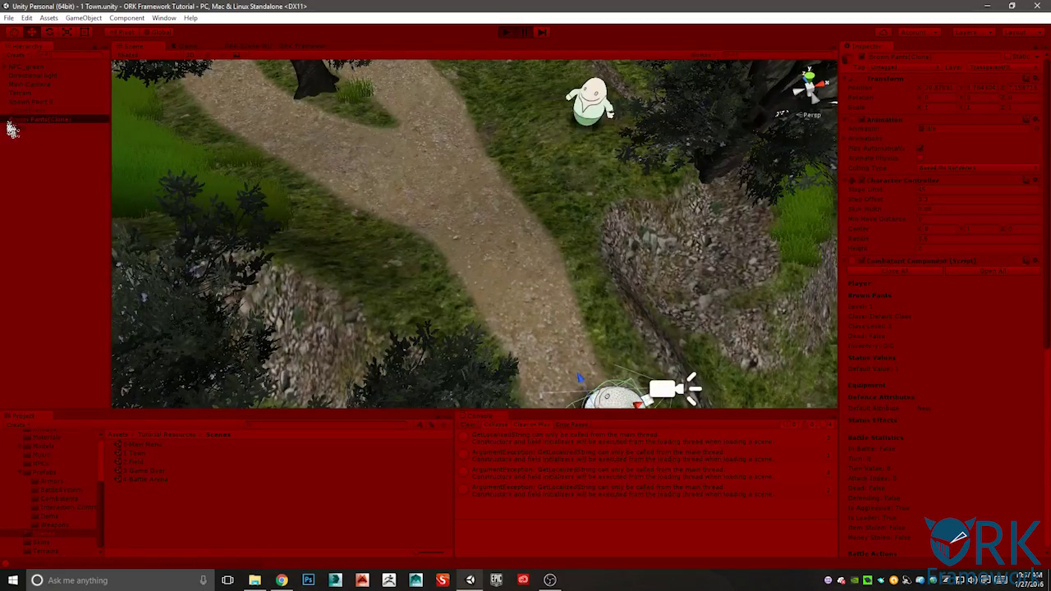
left_click_drag(300, 223, 595, 225, "alt")
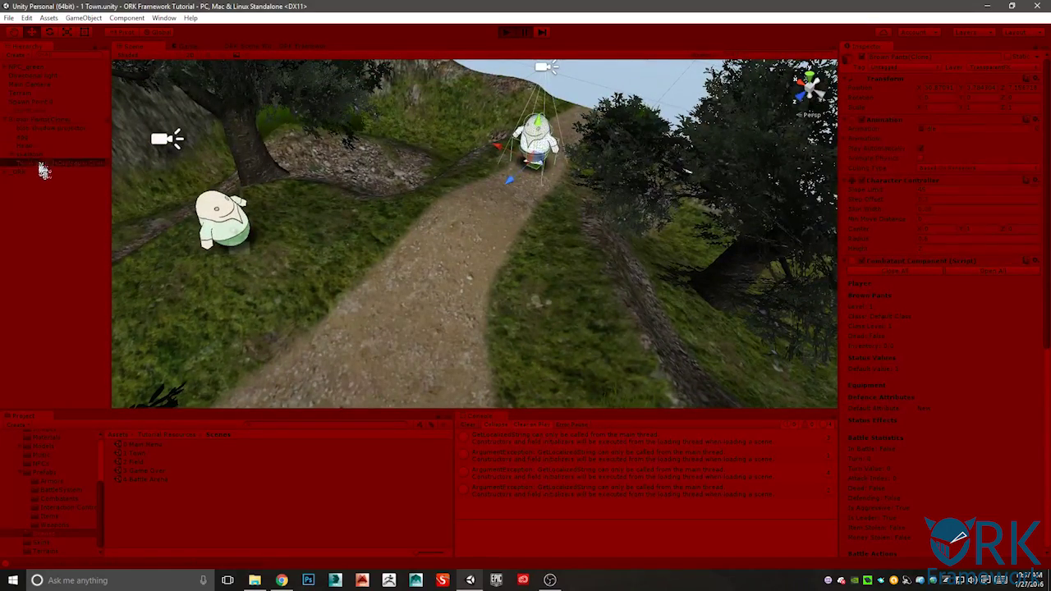
left_click(42, 162)
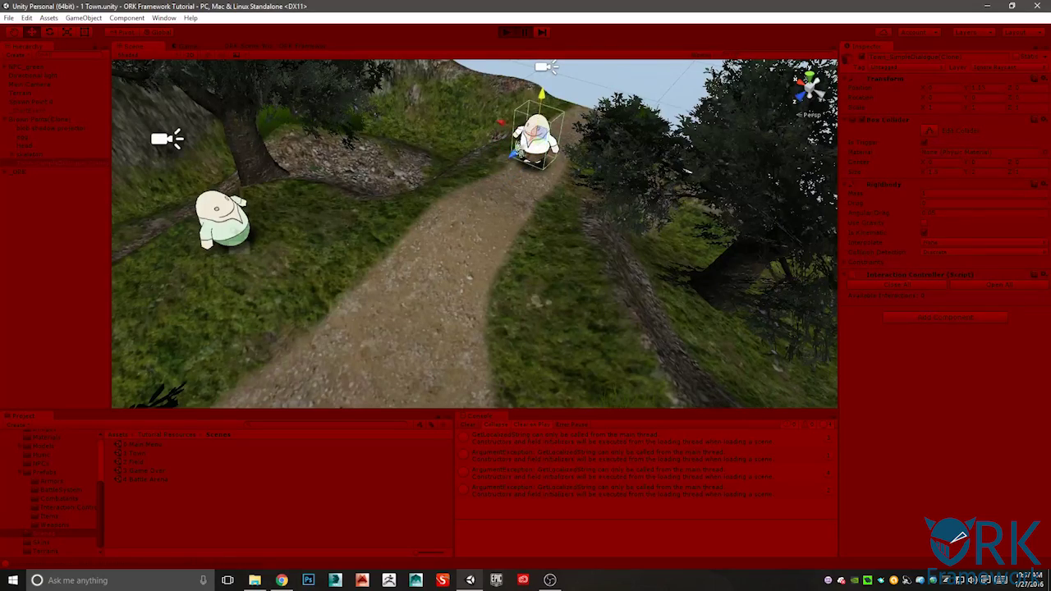
left_click_drag(506, 170, 968, 89, "alt")
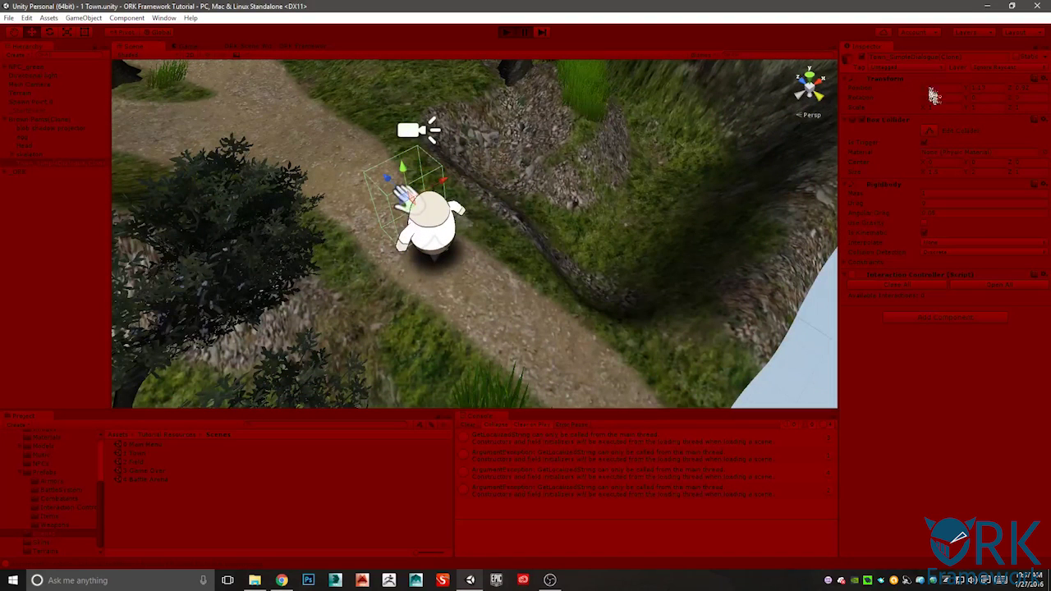
left_click(505, 32)
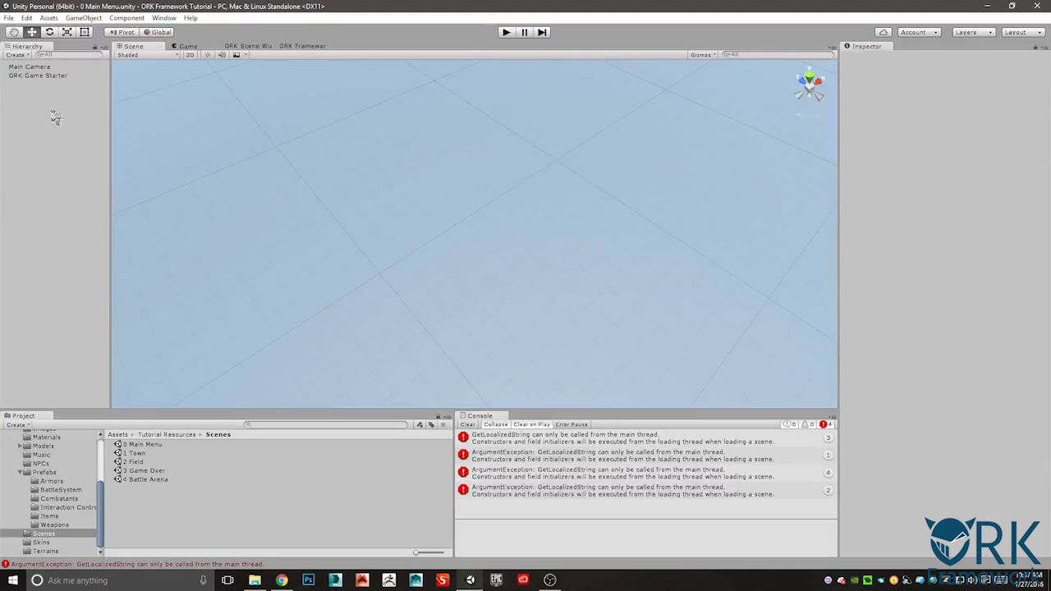
Set the Game Controls Interaction Controller Offset to Y 1.13 and Z 0.92.
left_click(300, 46)
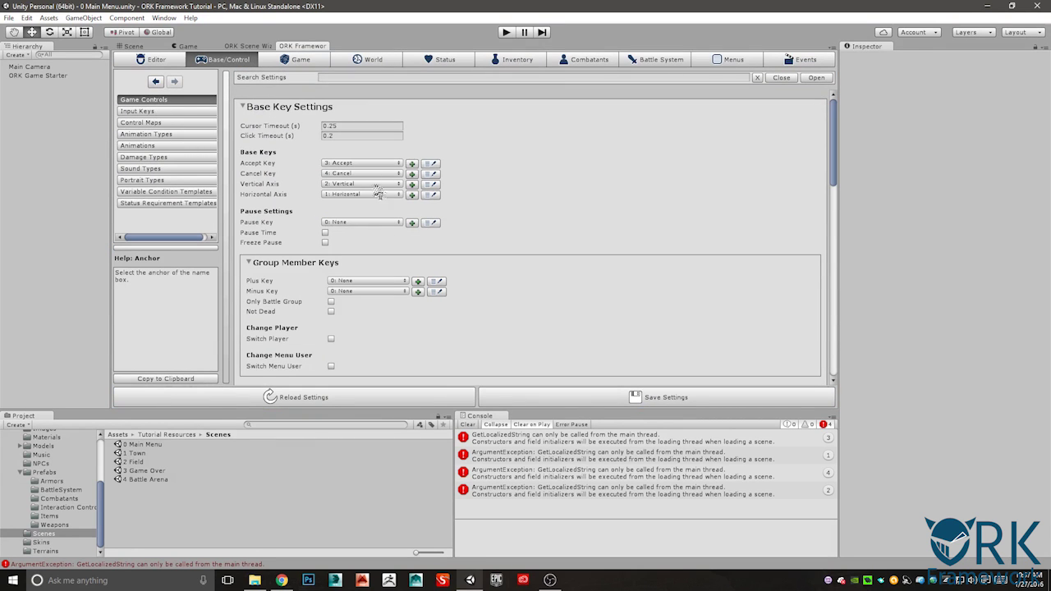
scroll(378, 193, "down", 10)
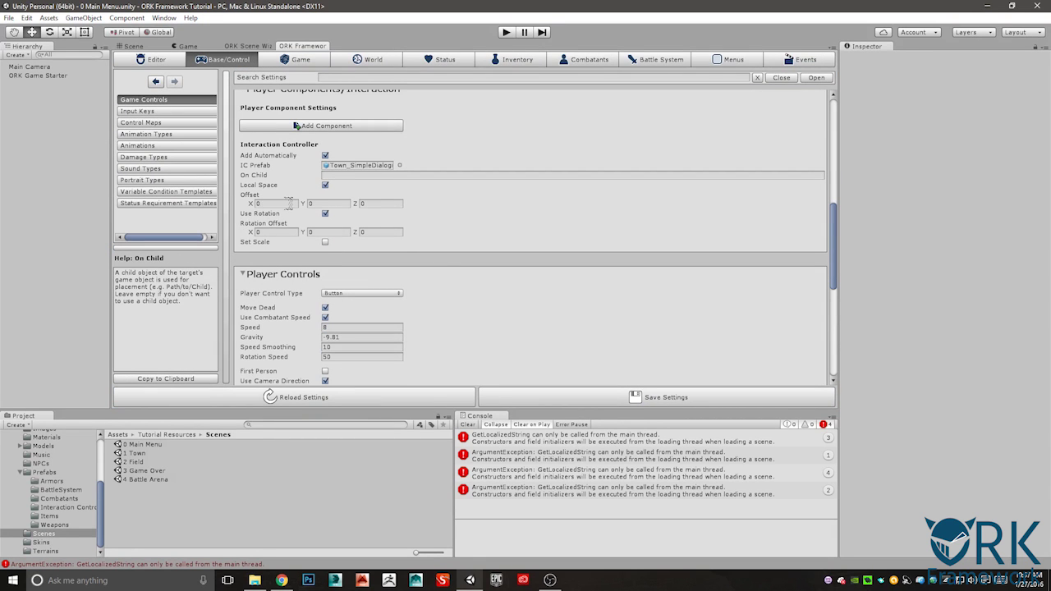
left_click(326, 202)
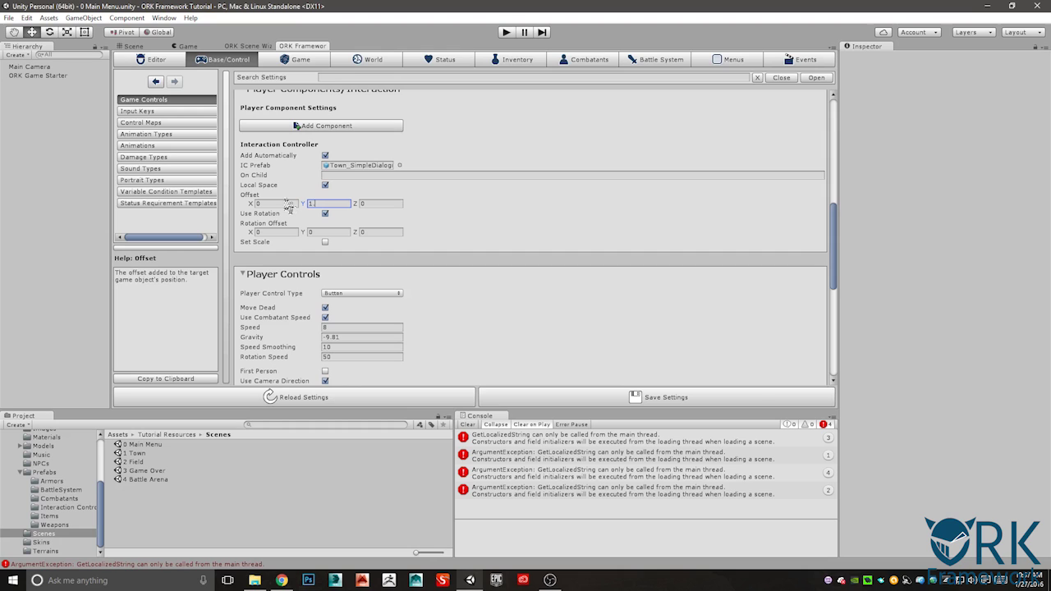
key("Tab")
type(".92")
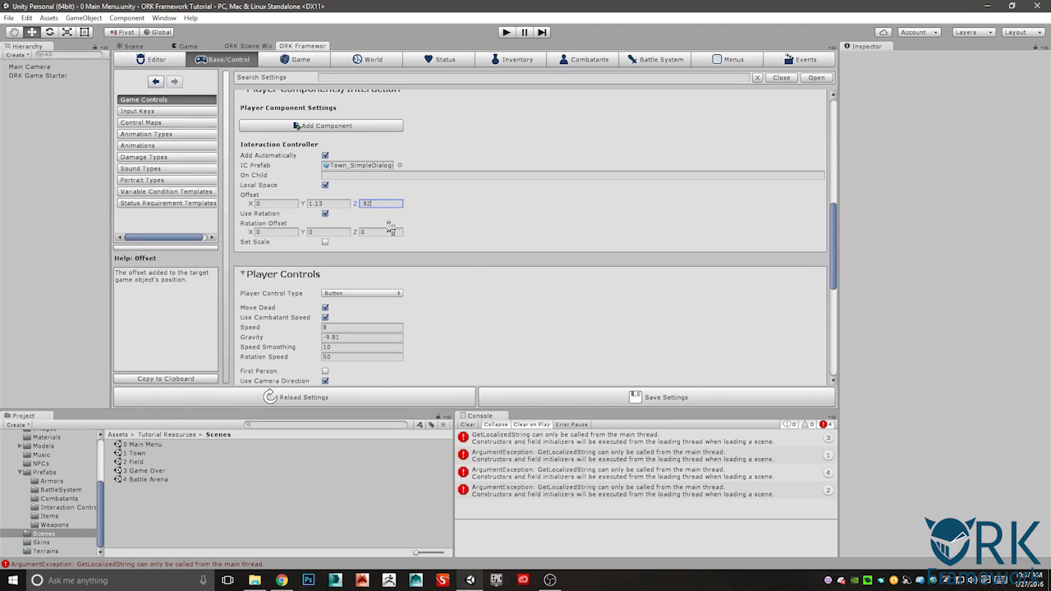
Save and confirm the ORK settings change, then save all pending assets.
left_click(562, 395)
left_click(611, 401)
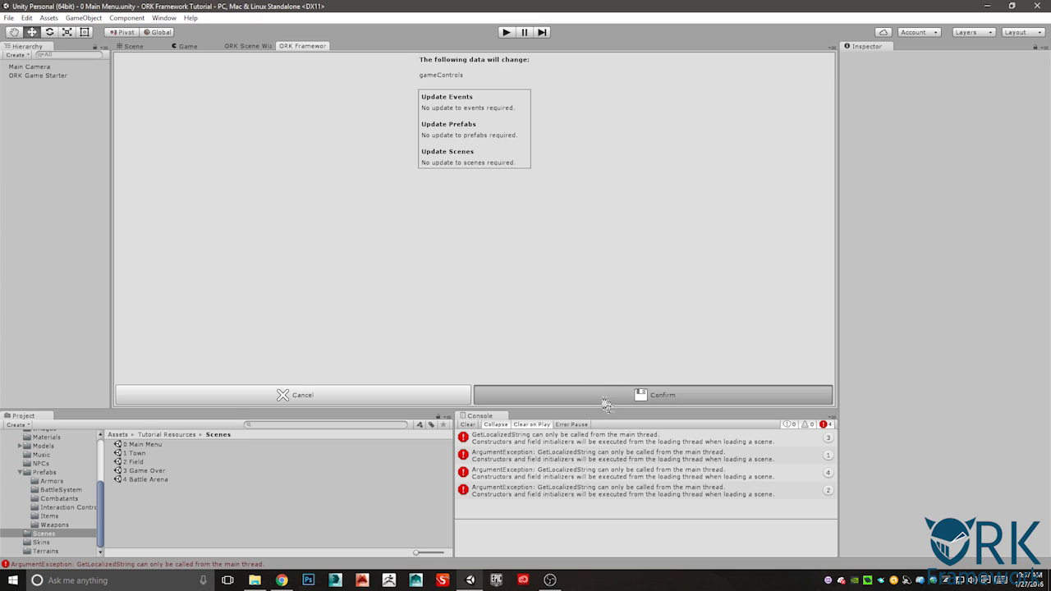
left_click(516, 277)
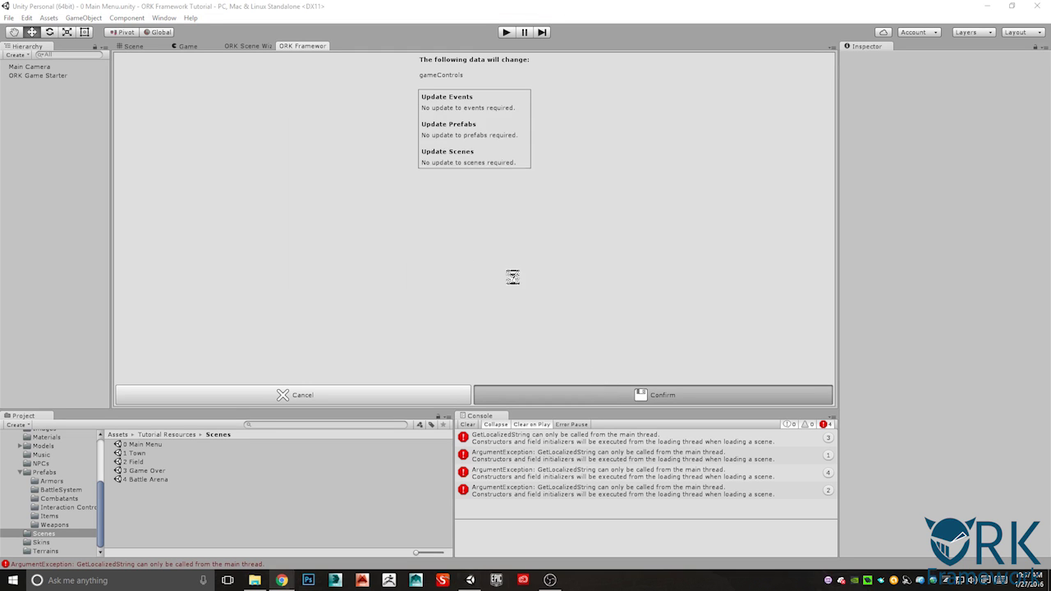
left_click(529, 276)
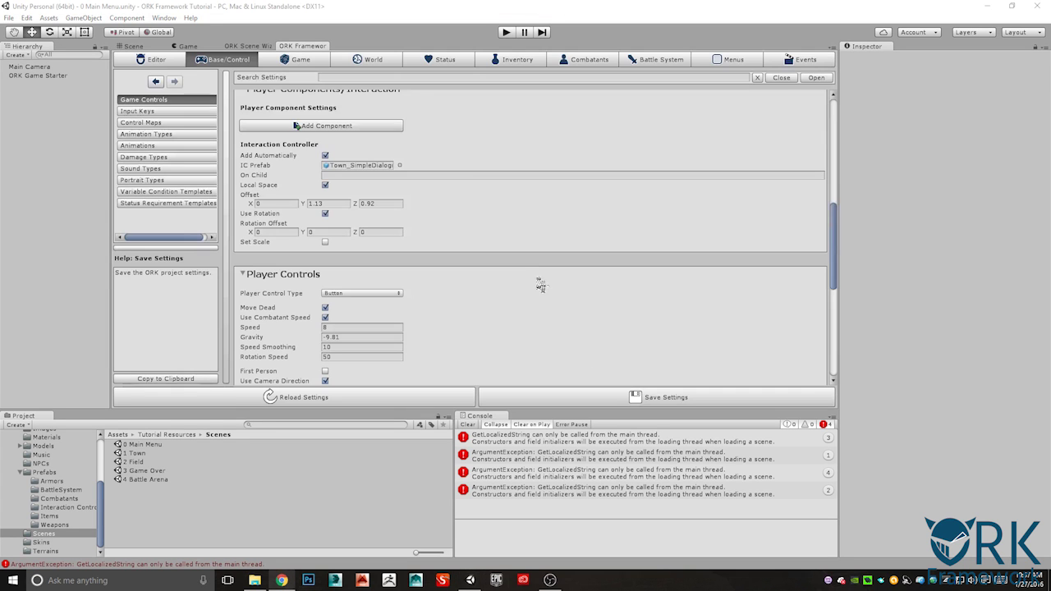
Start a new game and walk the player to the green NPC until its dialogue appears.
left_click(505, 32)
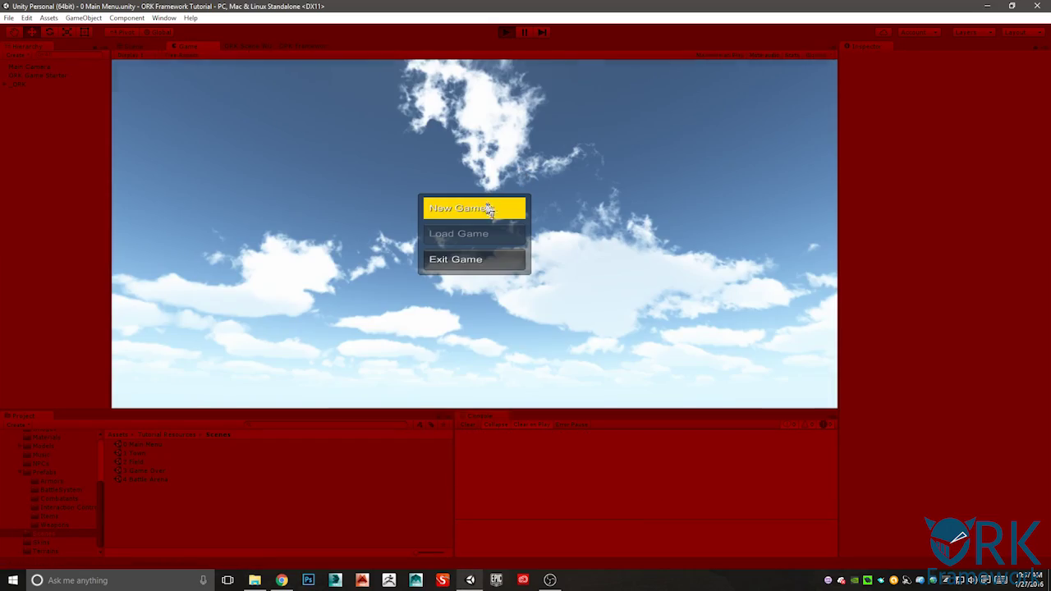
left_click(486, 208)
key("w")
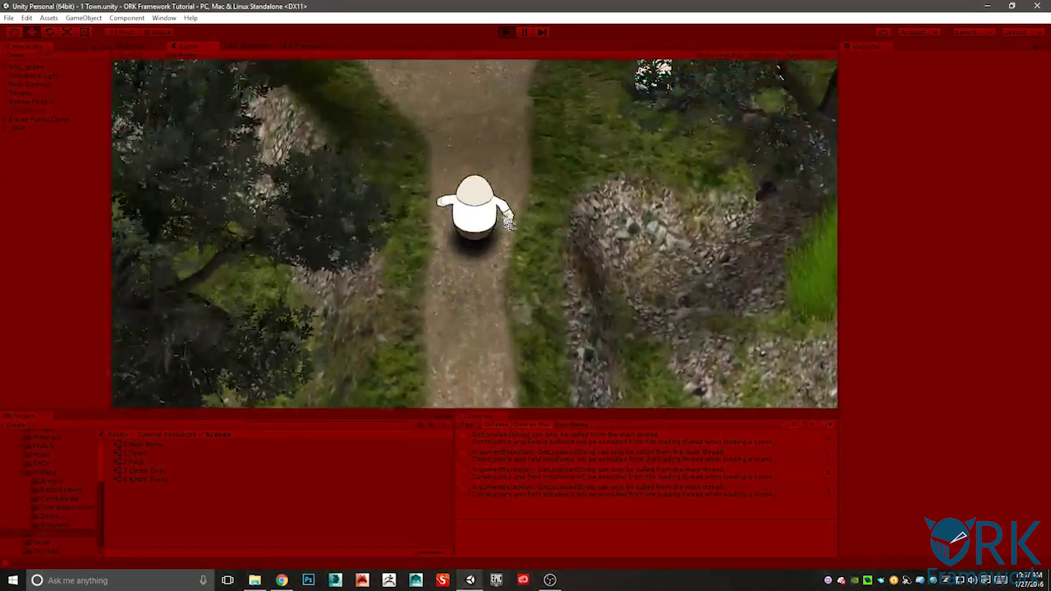
key("w")
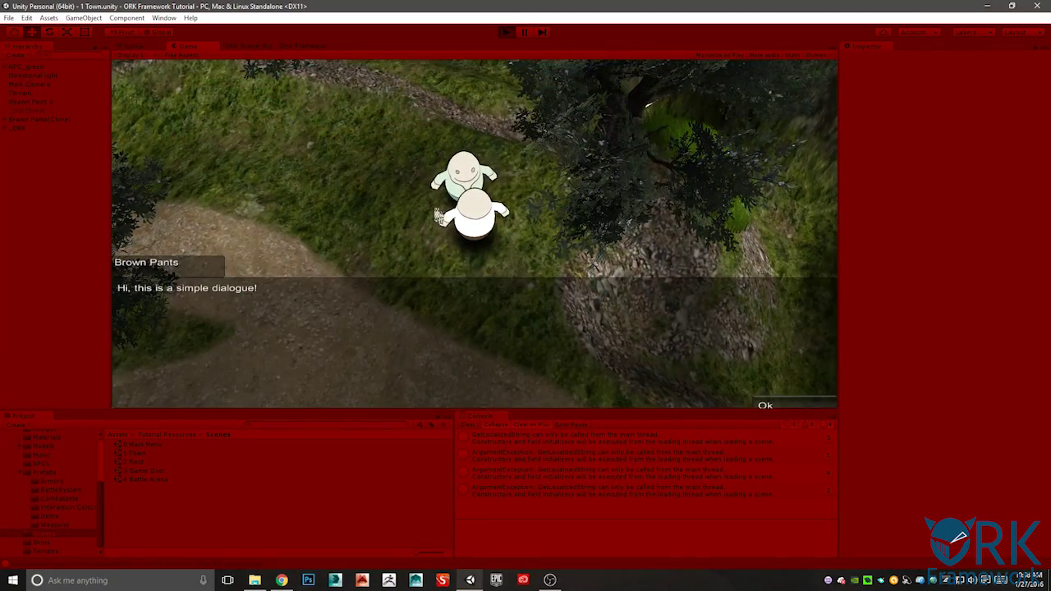
Frame Brown Pants (Clone) in the Scene view to check the NPCs, then stop play mode.
left_click(125, 47)
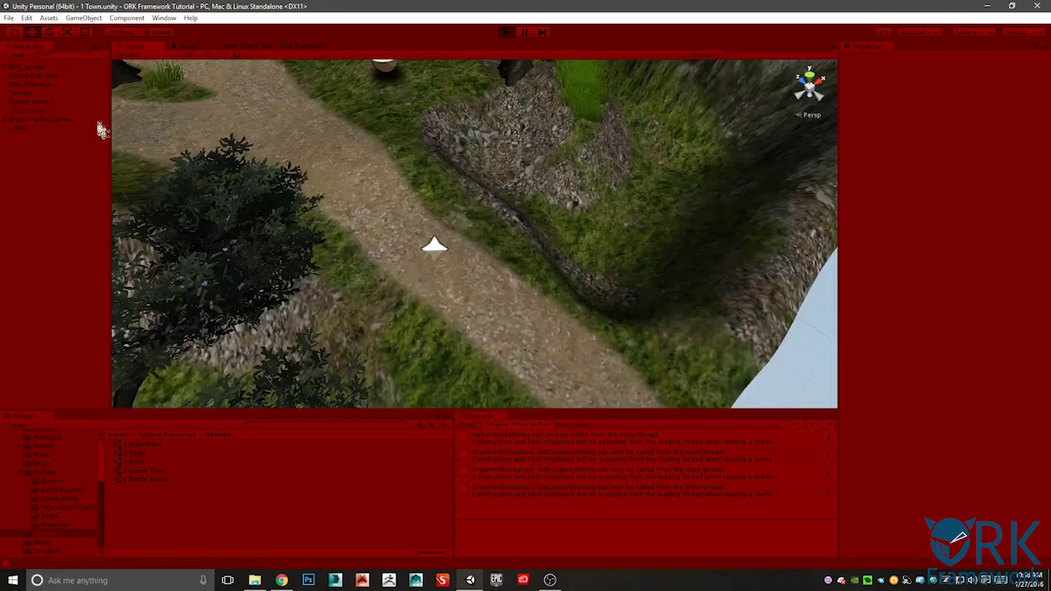
left_click(36, 119)
key("f")
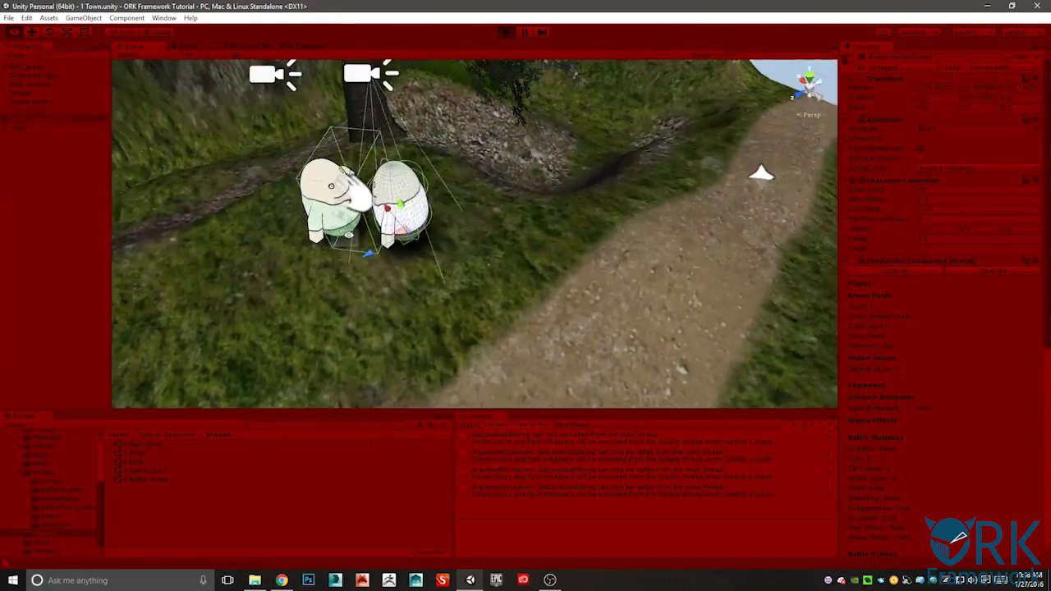
left_click_drag(353, 190, 369, 267, "alt")
left_click_drag(469, 291, 447, 259, "alt")
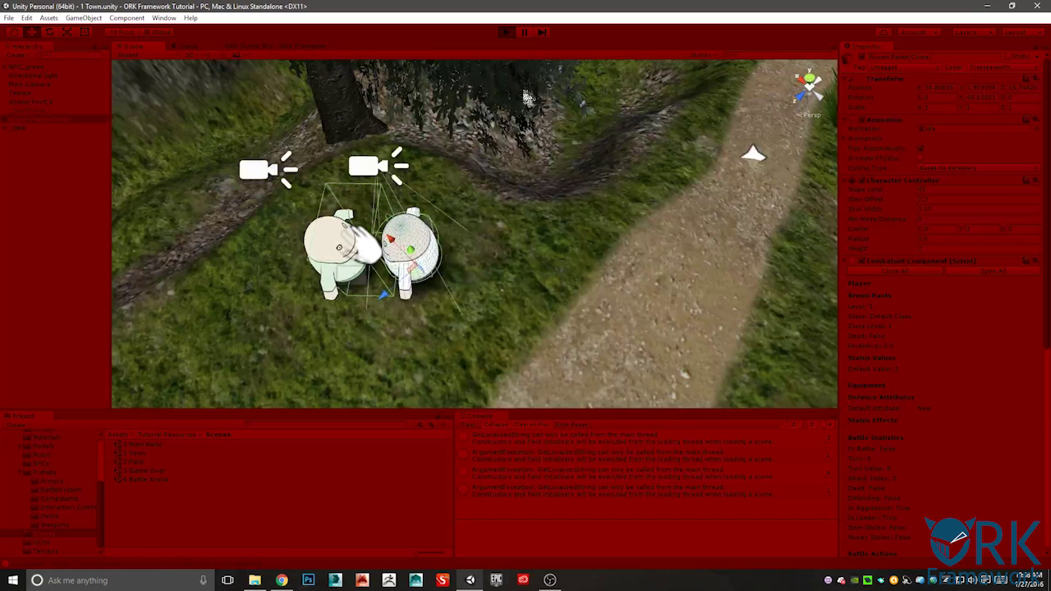
left_click(505, 32)
left_click_drag(640, 274, 356, 202, "alt")
Select and frame the Main Camera, orbiting and panning to centre it in view.
left_click(39, 68)
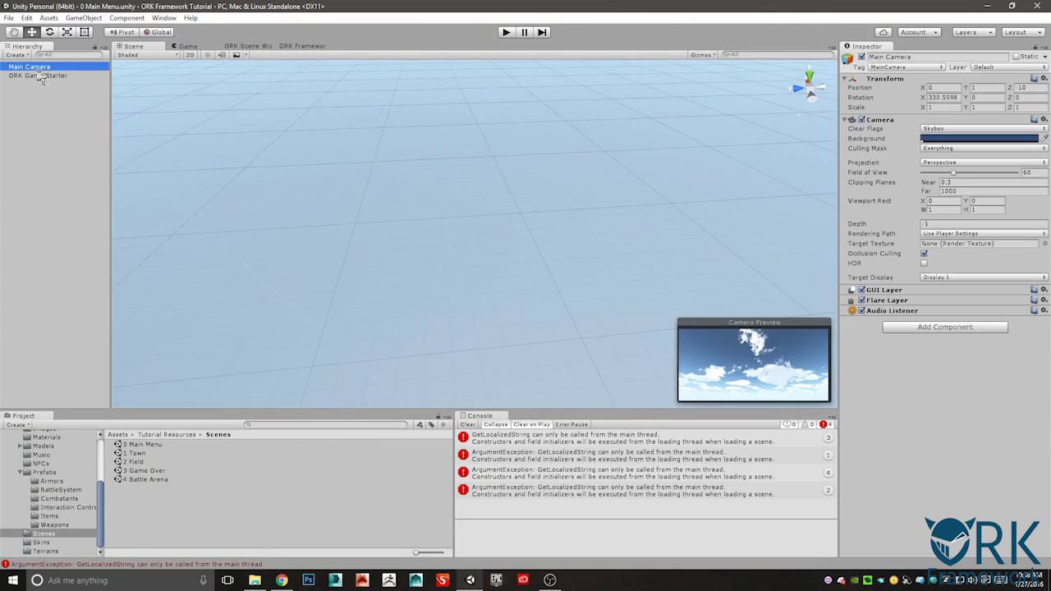
key("f")
left_click_drag(522, 251, 404, 197, "alt")
middle_click_drag(405, 197, 512, 251)
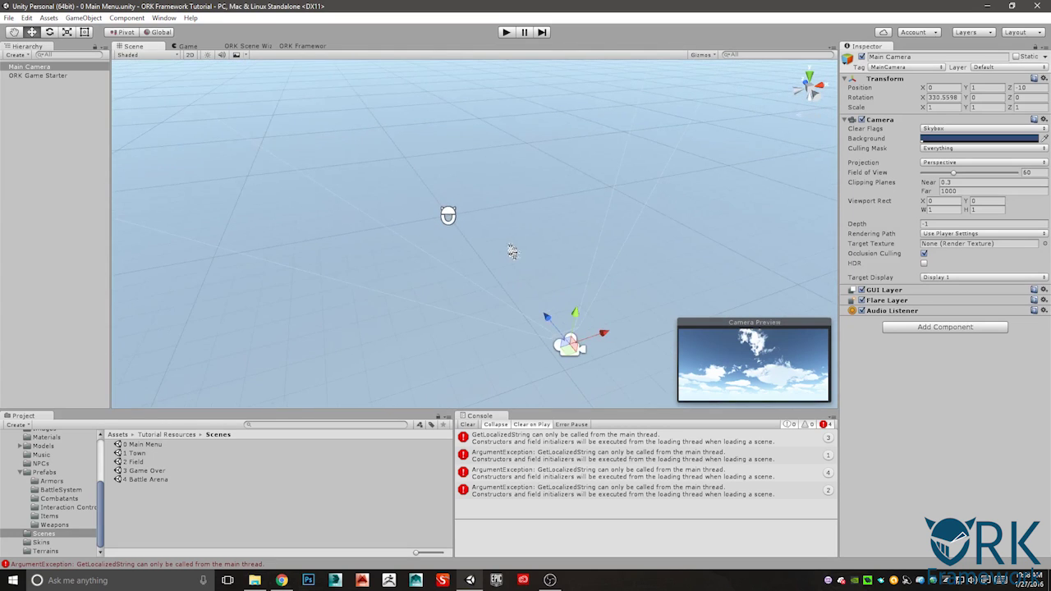